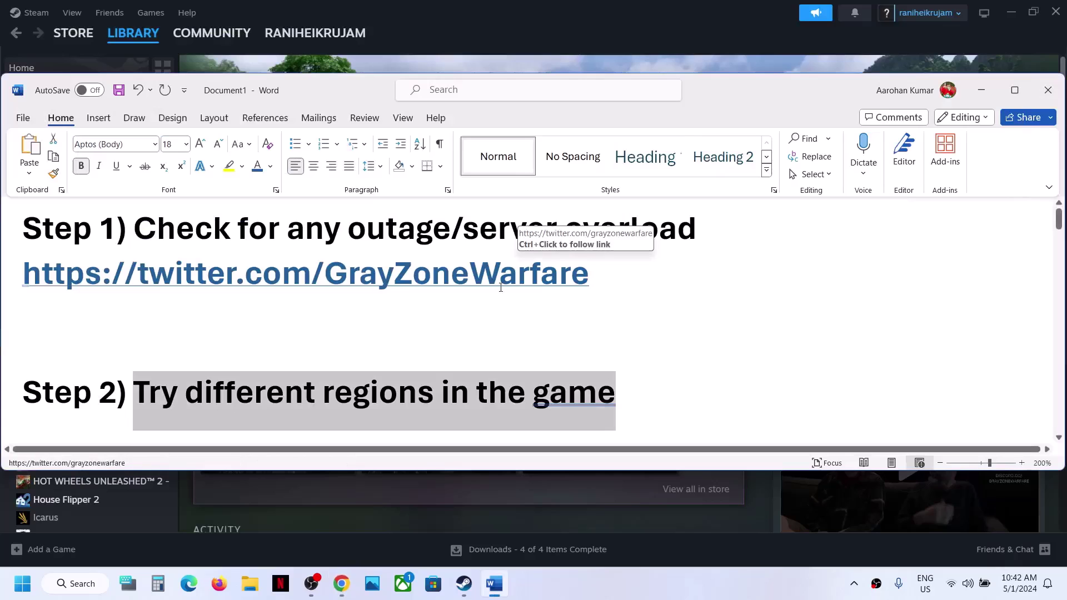
- Switch to the Gray Zone Warfare game and view the server regions available for deployment
{"action": "left_click", "coordinate": [624, 589]}
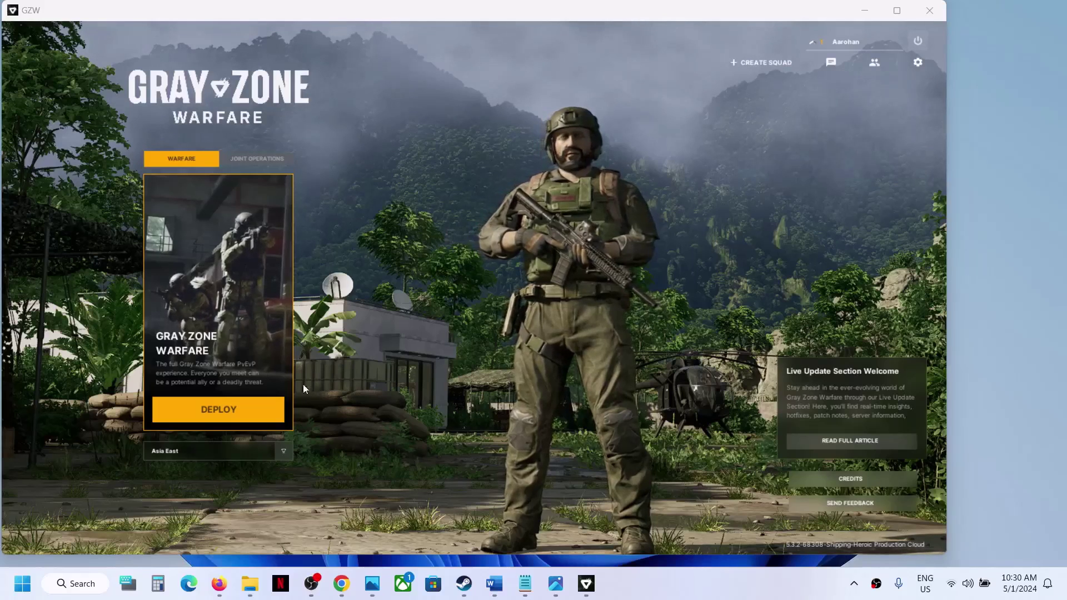
{"action": "left_click", "coordinate": [285, 452]}
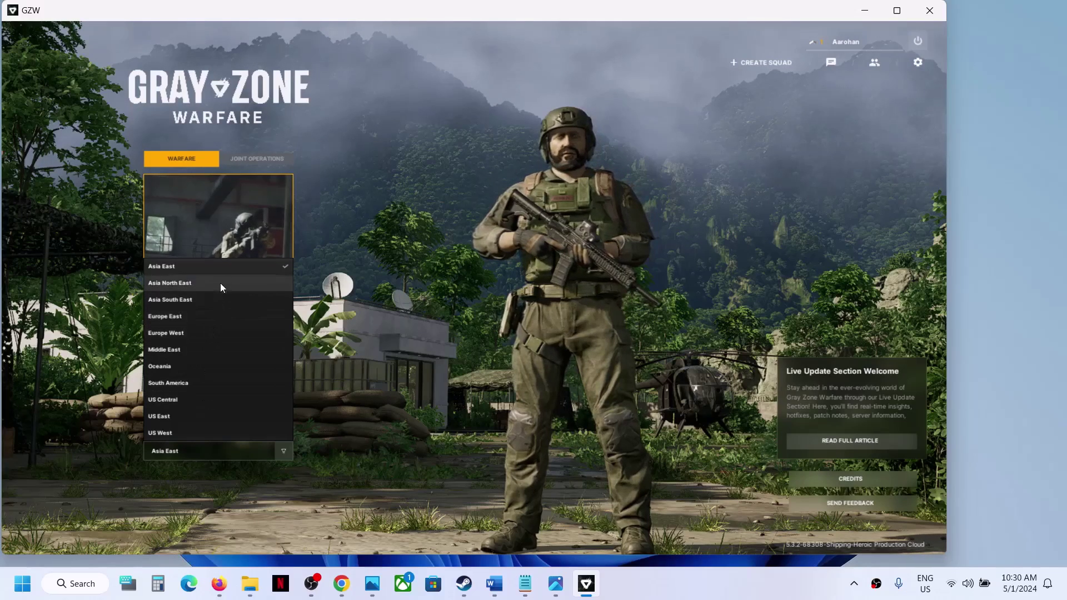
{"action": "left_click", "coordinate": [448, 396]}
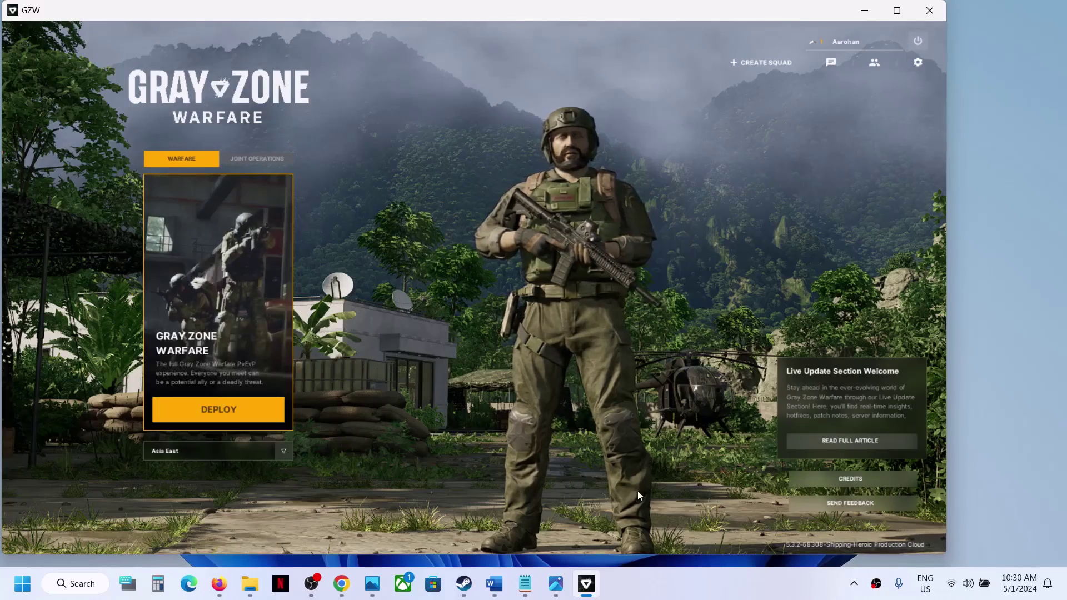
{"action": "left_click", "coordinate": [705, 578]}
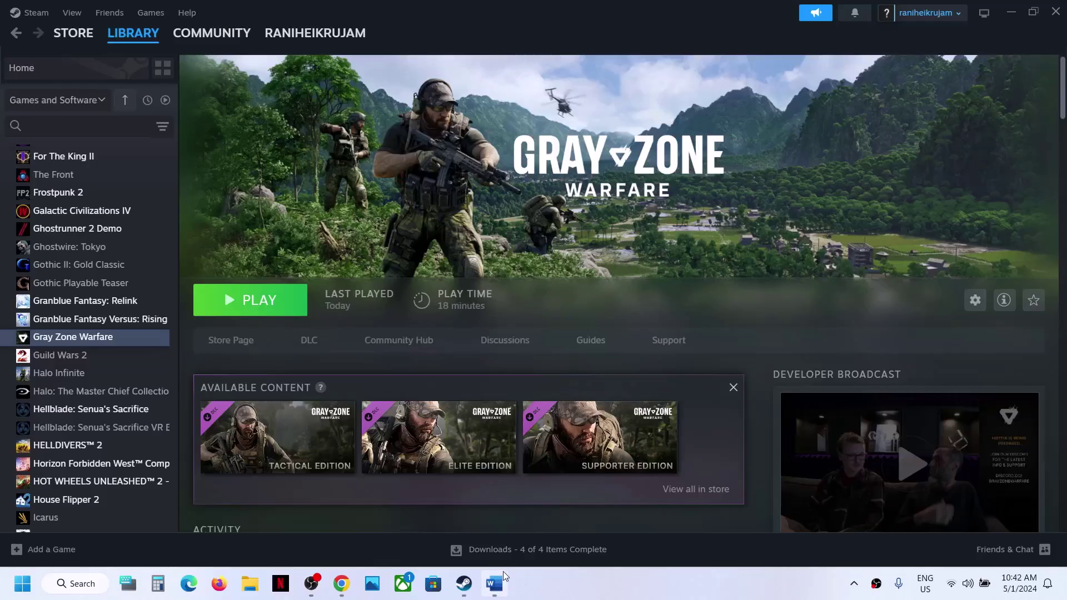
- Return to the Word troubleshooting document and read steps 3 to 5, highlighting the router and VPN advice
{"action": "left_click", "coordinate": [494, 582]}
{"action": "scroll", "coordinate": [322, 362], "scroll_direction": "down", "scroll_amount": 3}
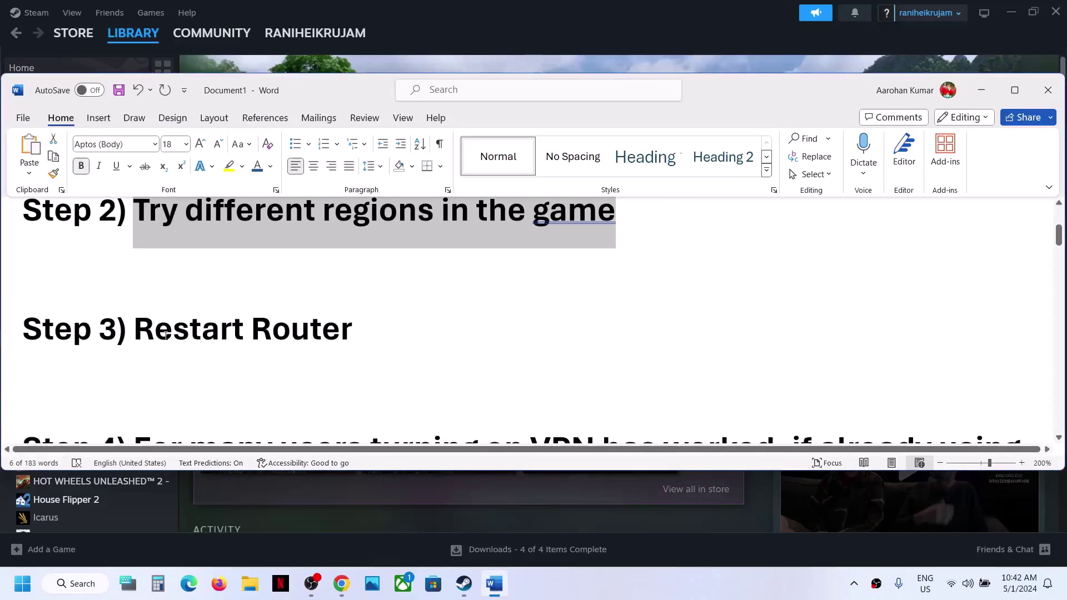
{"action": "left_click_drag", "start_coordinate": [166, 335], "coordinate": [417, 329]}
{"action": "left_click", "coordinate": [374, 344]}
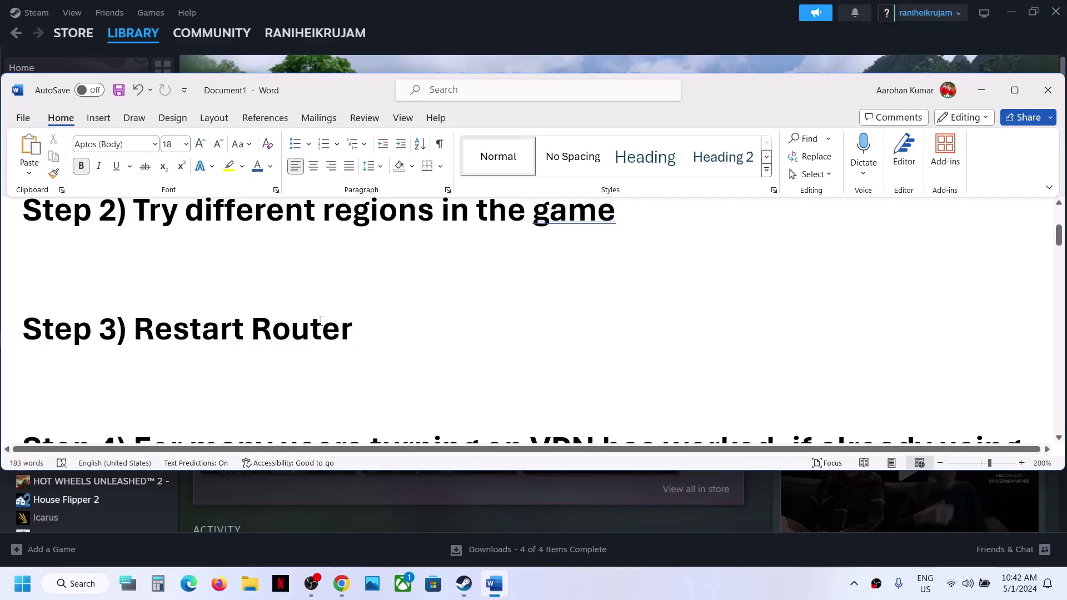
{"action": "scroll", "coordinate": [320, 321], "scroll_direction": "down", "scroll_amount": 2}
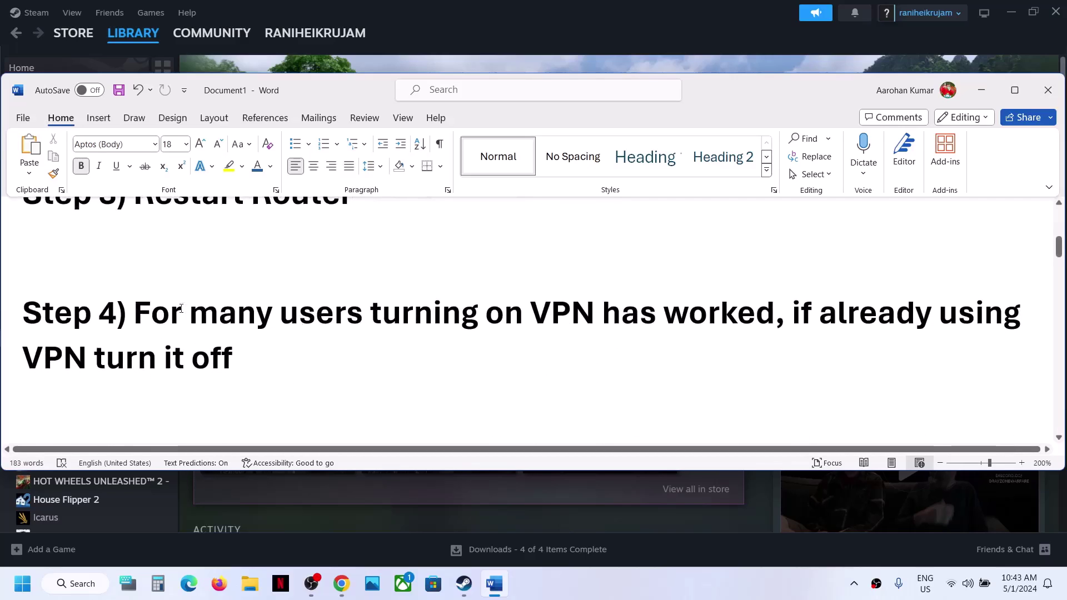
{"action": "left_click_drag", "start_coordinate": [139, 316], "coordinate": [248, 359]}
{"action": "left_click", "coordinate": [246, 358]}
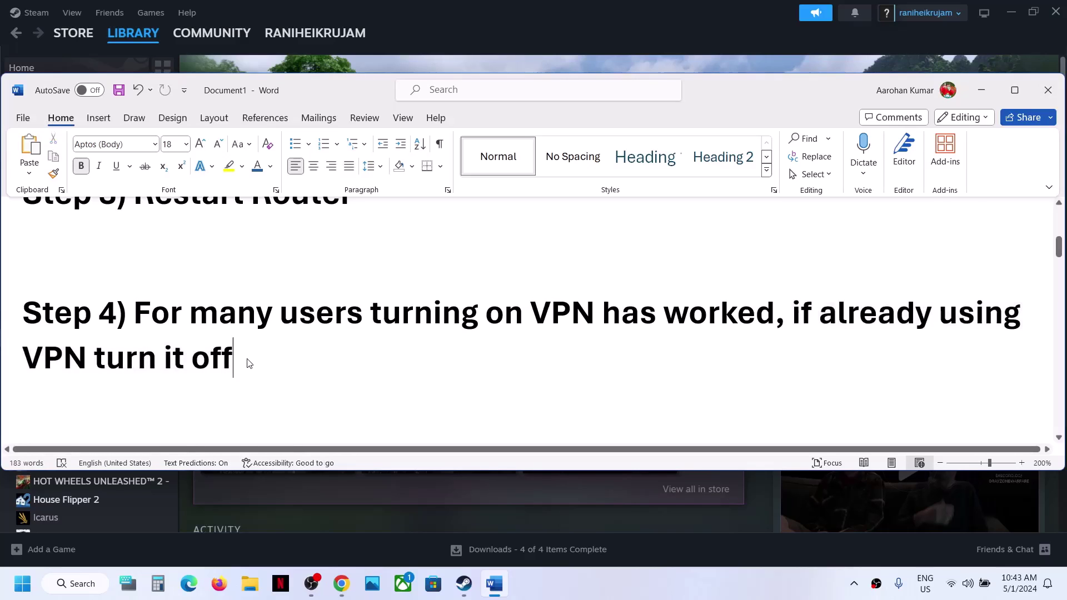
{"action": "scroll", "coordinate": [248, 361], "scroll_direction": "down", "scroll_amount": 5}
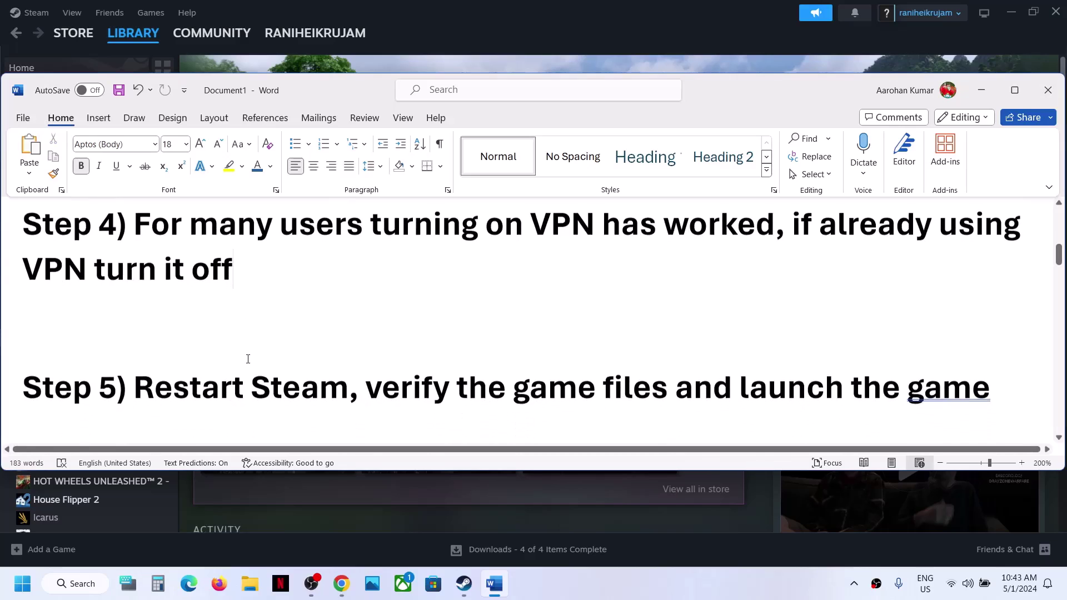
{"action": "scroll", "coordinate": [239, 354], "scroll_direction": "up", "scroll_amount": 3}
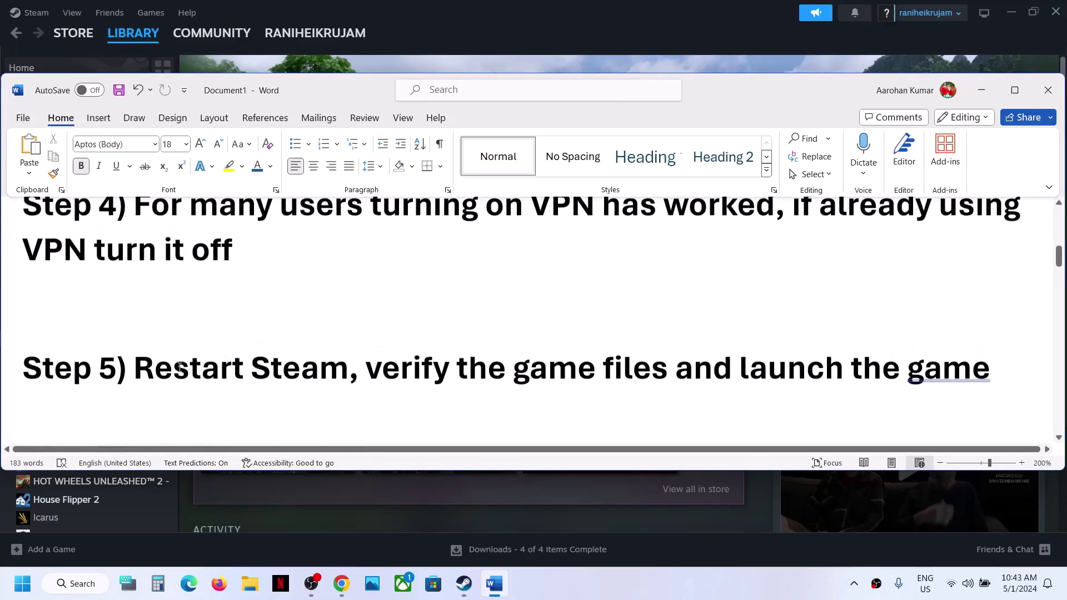
- Switch to Steam, open its main application menu, and return to the Word document
{"action": "left_click", "coordinate": [508, 36]}
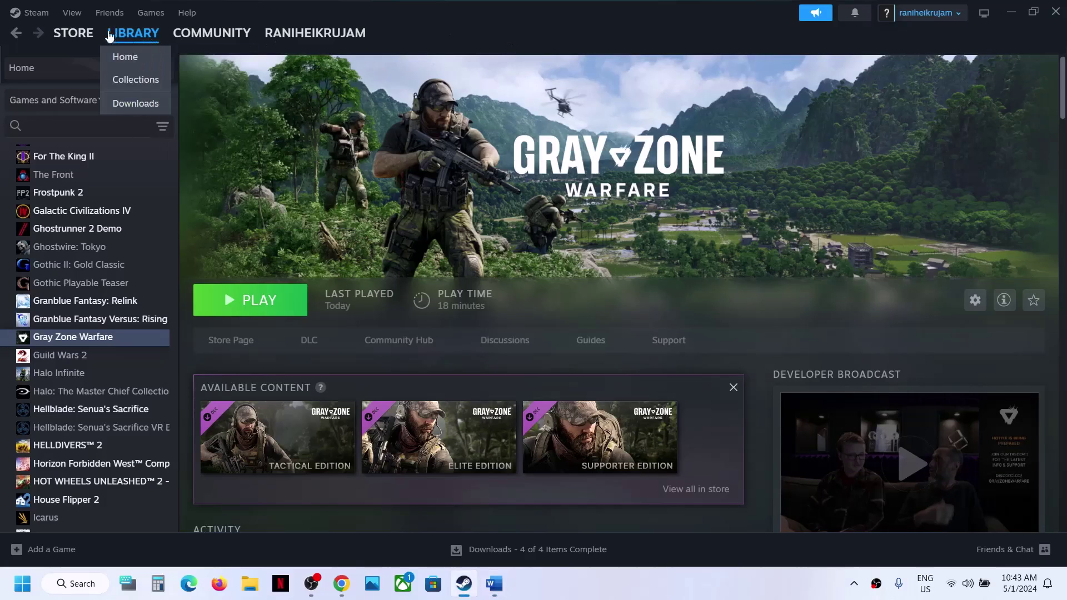
{"action": "left_click", "coordinate": [29, 12]}
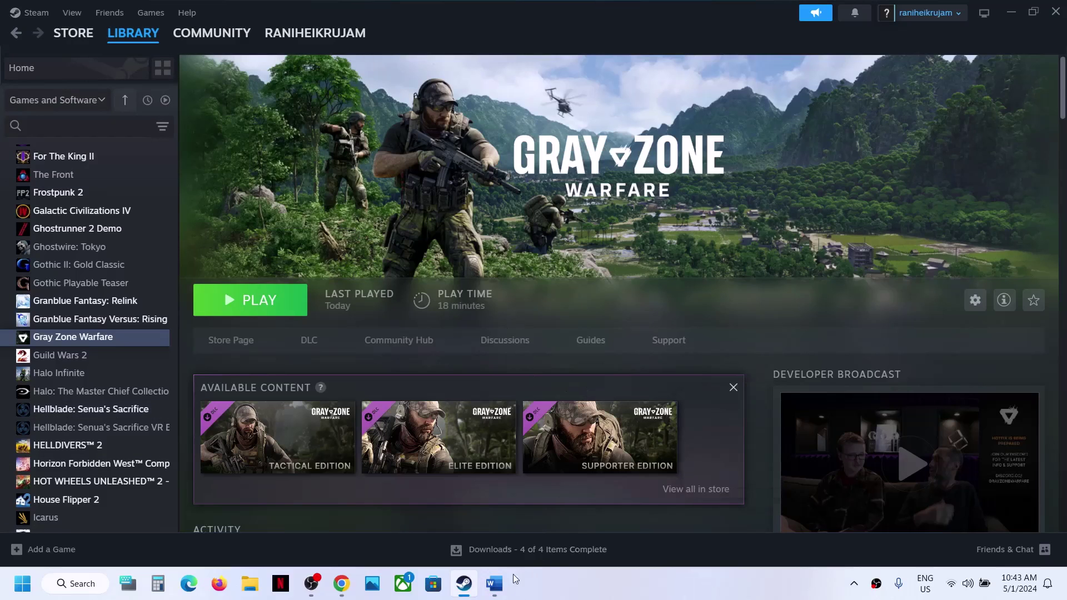
{"action": "left_click", "coordinate": [494, 584]}
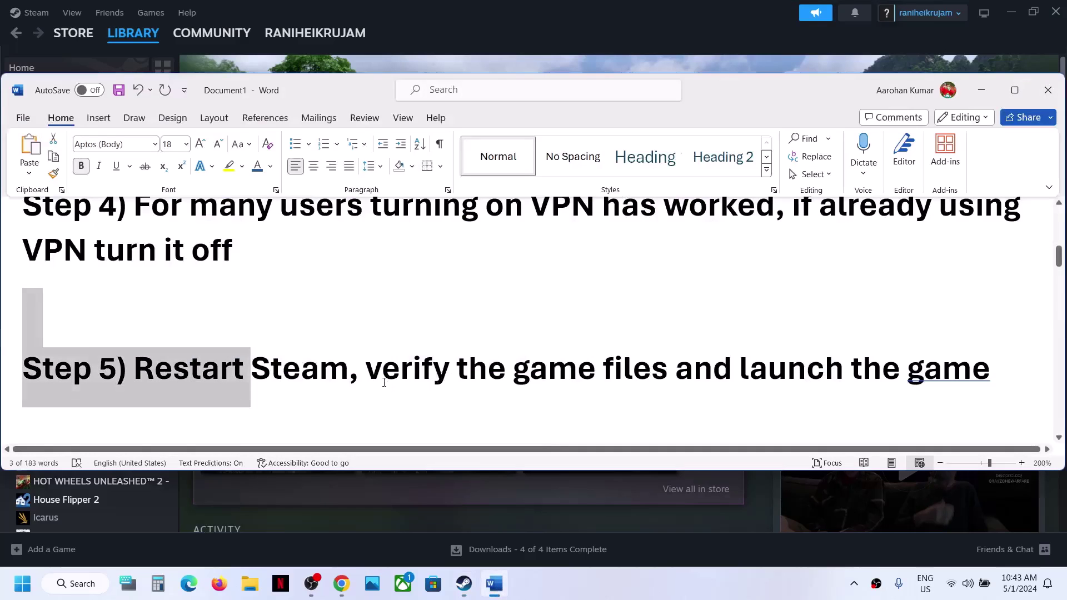
- Highlight "verify the game files" in Step 5, and view the file verification option in Gray Zone Warfare's Steam properties
{"action": "left_click_drag", "start_coordinate": [384, 383], "coordinate": [669, 382]}
{"action": "left_click", "coordinate": [552, 25]}
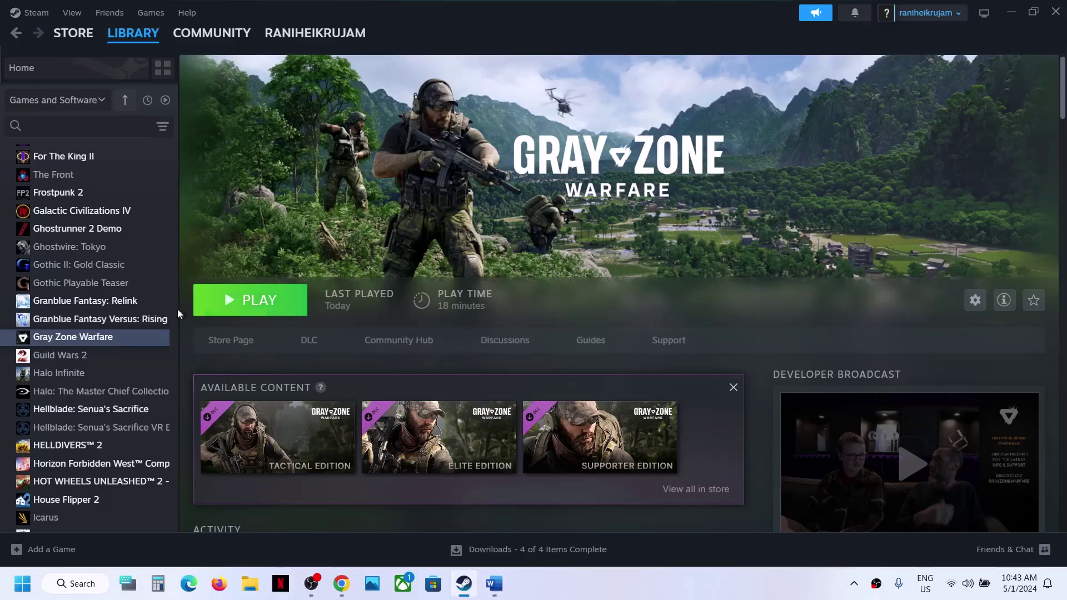
{"action": "right_click", "coordinate": [120, 336]}
{"action": "left_click", "coordinate": [164, 445]}
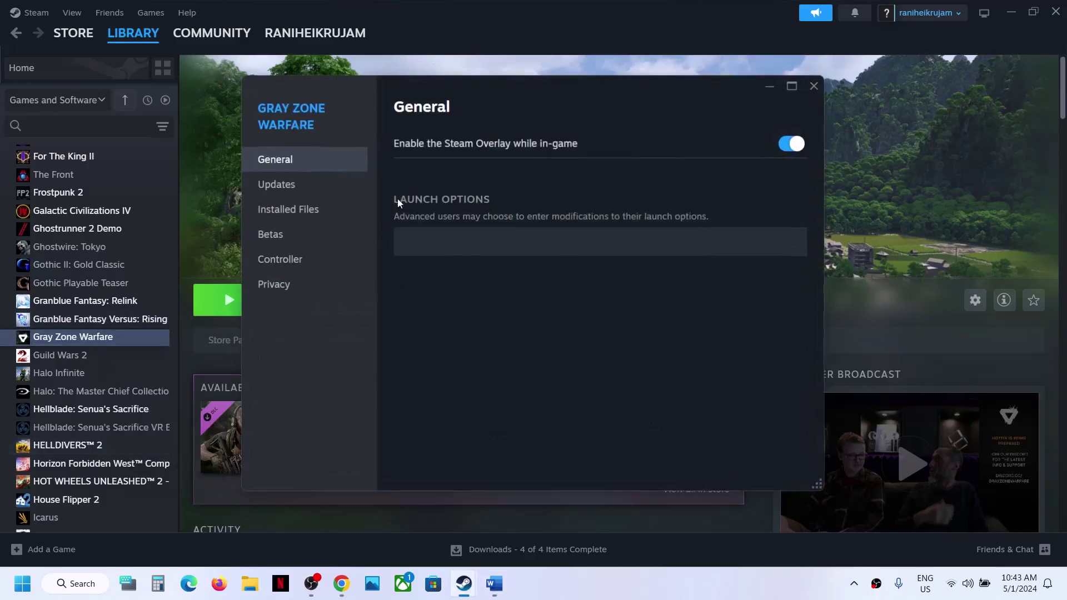
{"action": "left_click", "coordinate": [310, 222]}
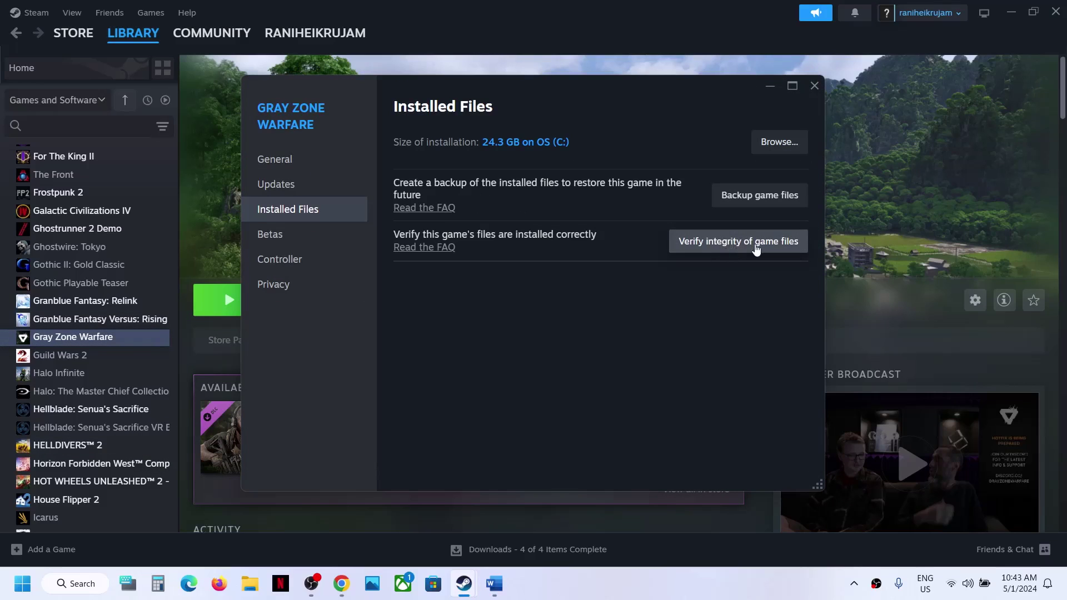
{"action": "left_click", "coordinate": [817, 86]}
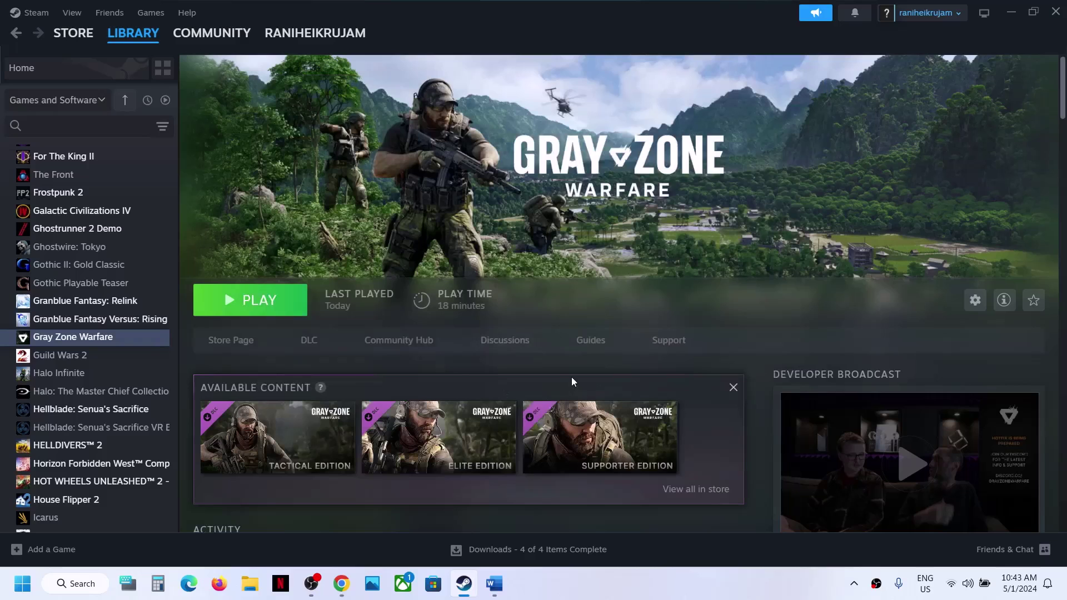
- Go to Step 6 of the Word document and view the Windows restart option without restarting
{"action": "left_click", "coordinate": [494, 584]}
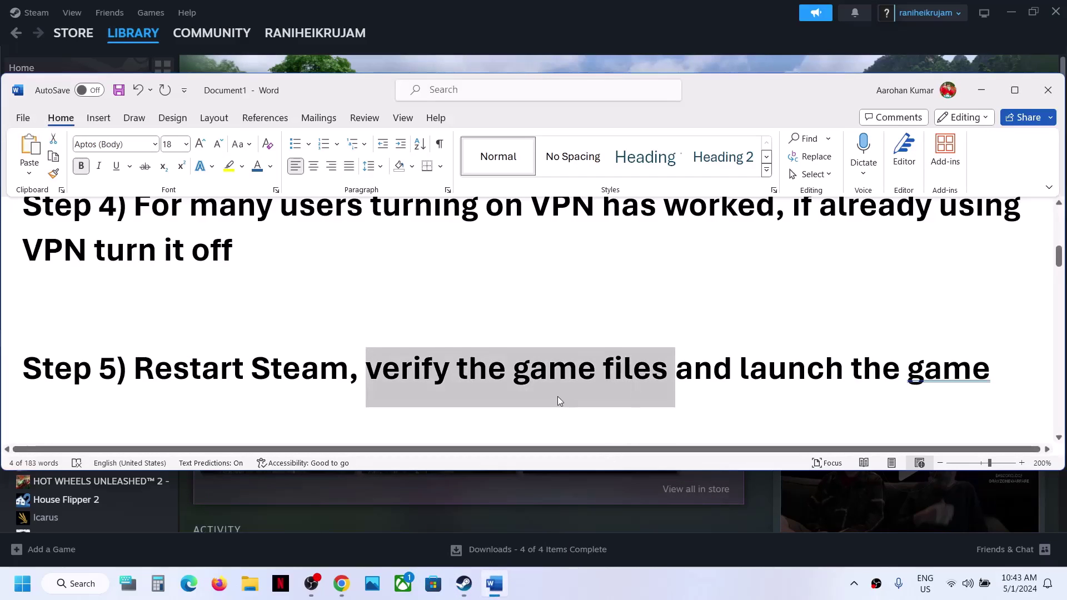
{"action": "scroll", "coordinate": [558, 395], "scroll_direction": "down", "scroll_amount": 3}
{"action": "left_click", "coordinate": [220, 340]}
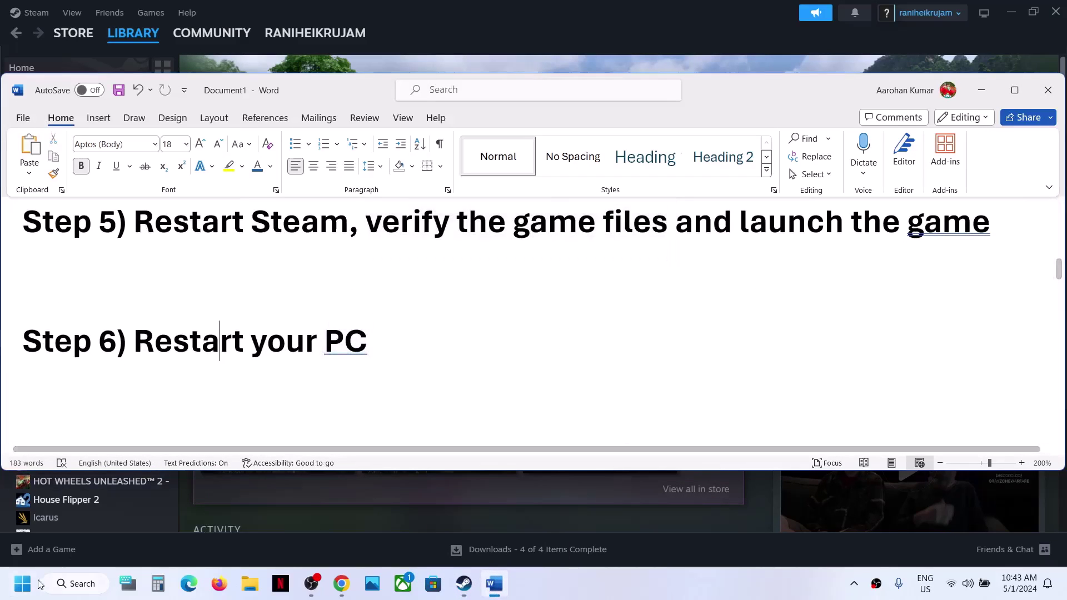
{"action": "left_click", "coordinate": [23, 583]}
{"action": "left_click", "coordinate": [404, 535]}
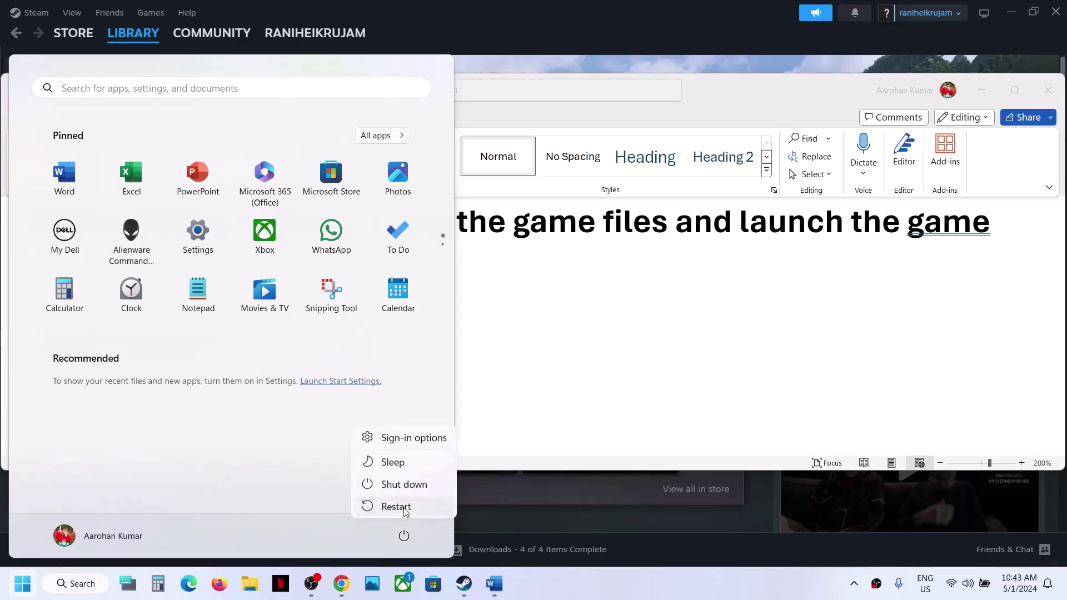
{"action": "left_click", "coordinate": [632, 291]}
- Highlight the Step 7 text about date, time, time zone and region, and open the Windows date and time settings
{"action": "scroll", "coordinate": [632, 290], "scroll_direction": "down", "scroll_amount": 2}
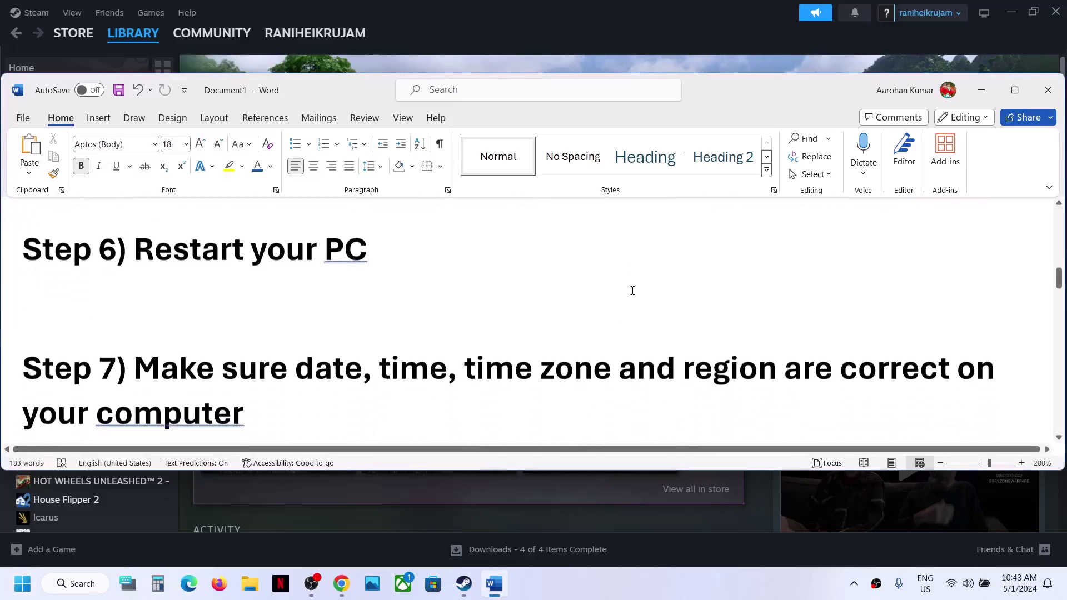
{"action": "scroll", "coordinate": [632, 291], "scroll_direction": "down", "scroll_amount": 1}
{"action": "left_click_drag", "start_coordinate": [151, 335], "coordinate": [222, 386]}
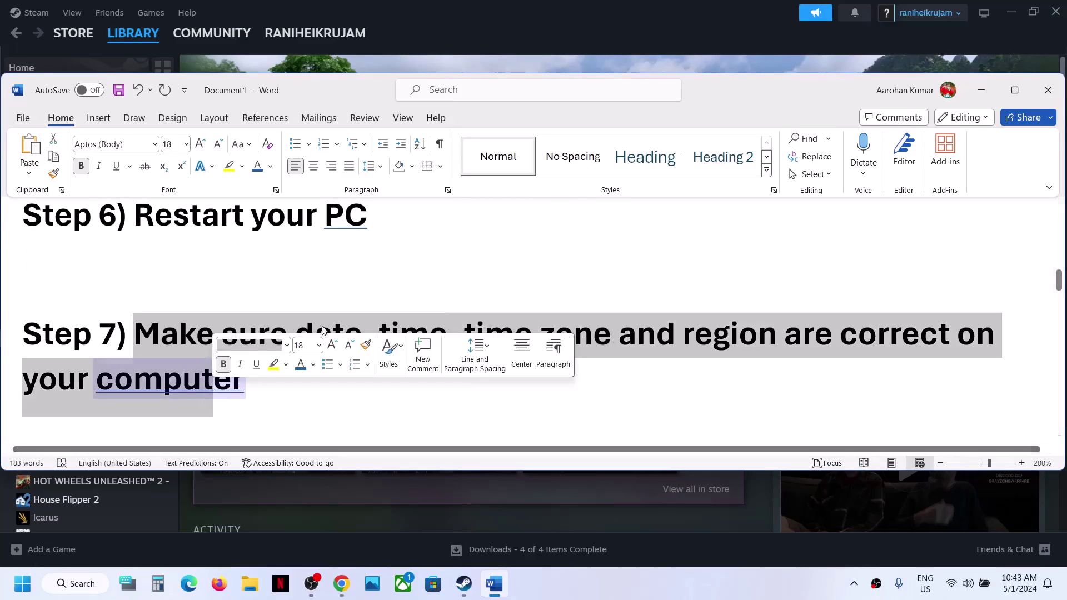
{"action": "left_click", "coordinate": [981, 90]}
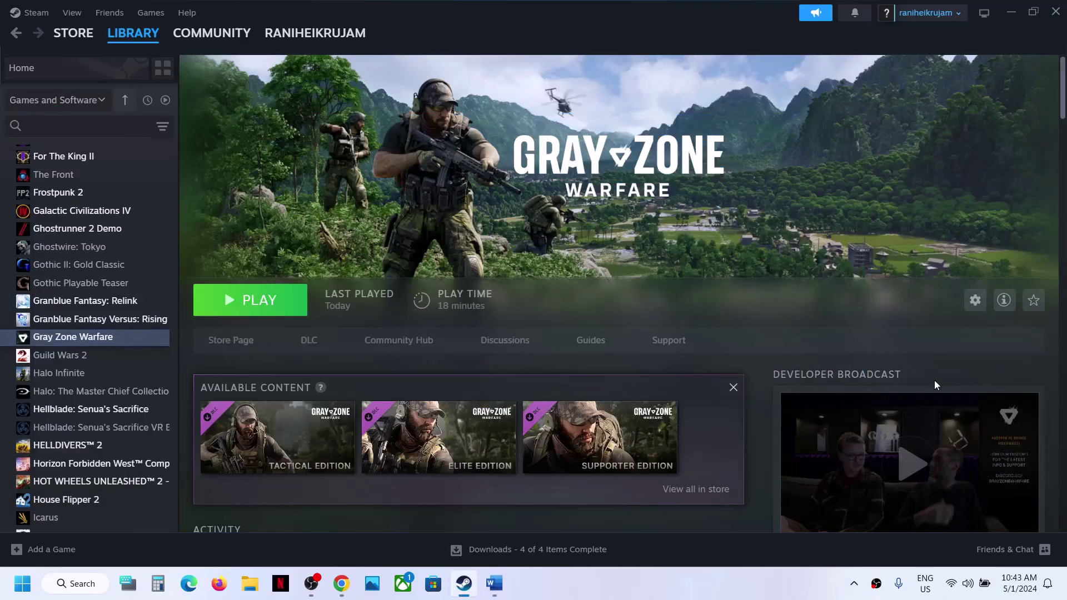
{"action": "right_click", "coordinate": [1026, 593]}
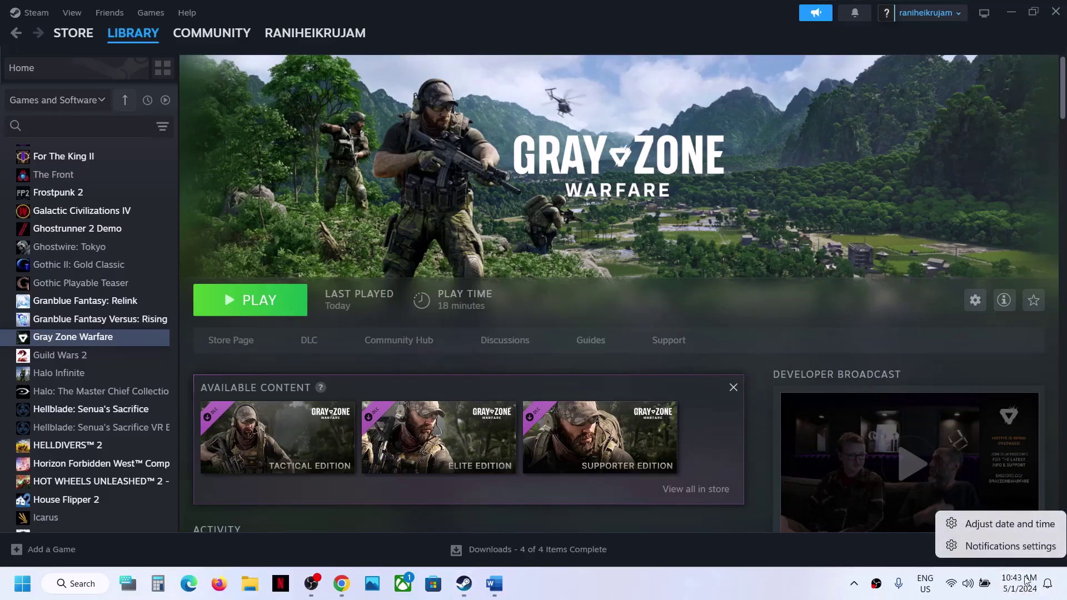
{"action": "left_click", "coordinate": [999, 524]}
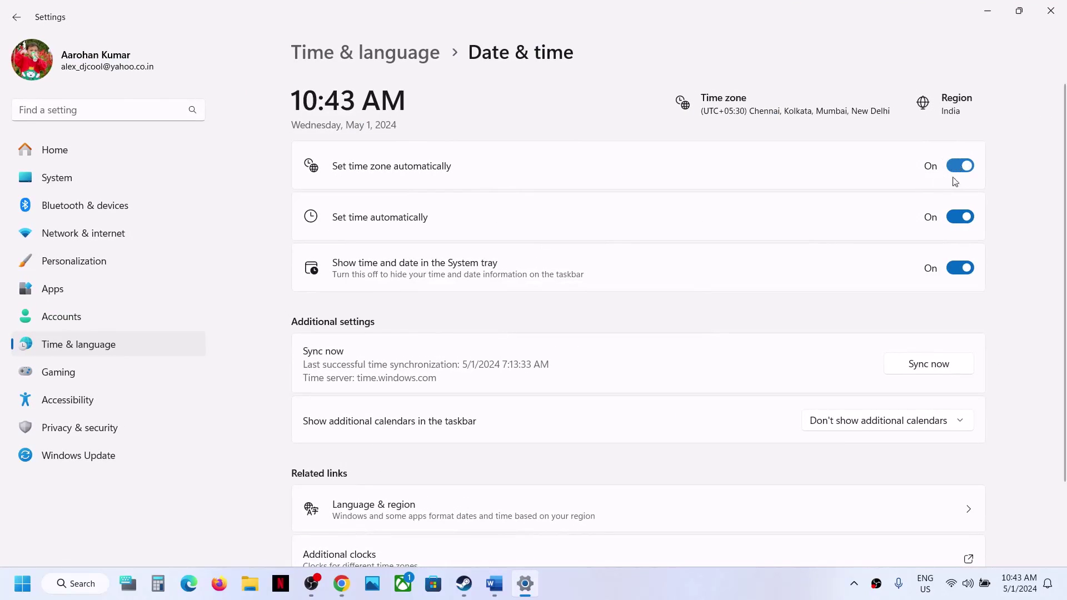
- Toggle automatic time and time zone off and back on, and synchronize the clock with the time server
{"action": "left_click", "coordinate": [950, 220]}
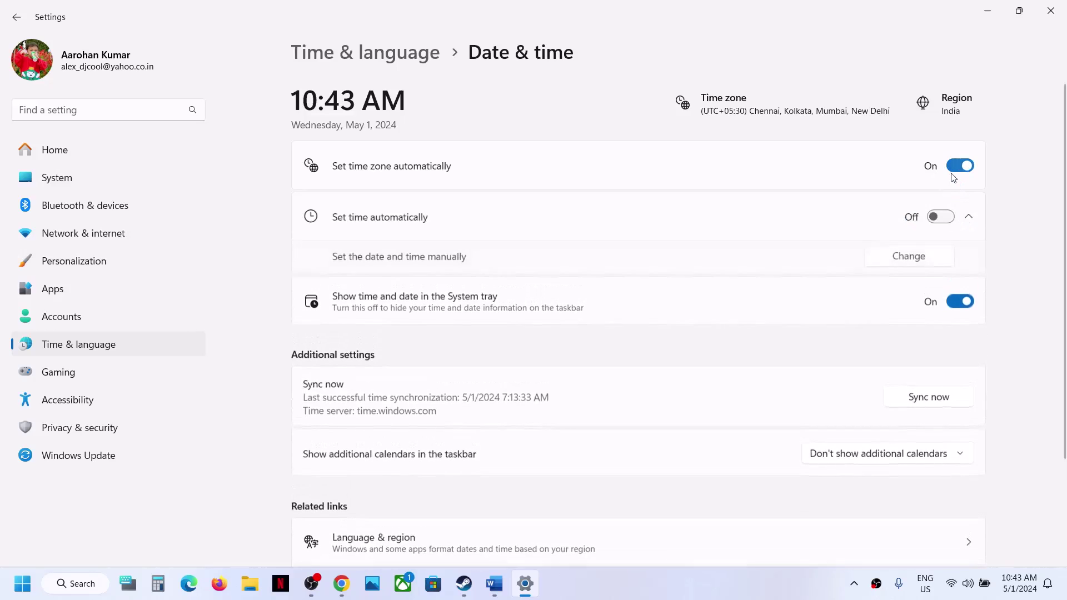
{"action": "left_click", "coordinate": [951, 168]}
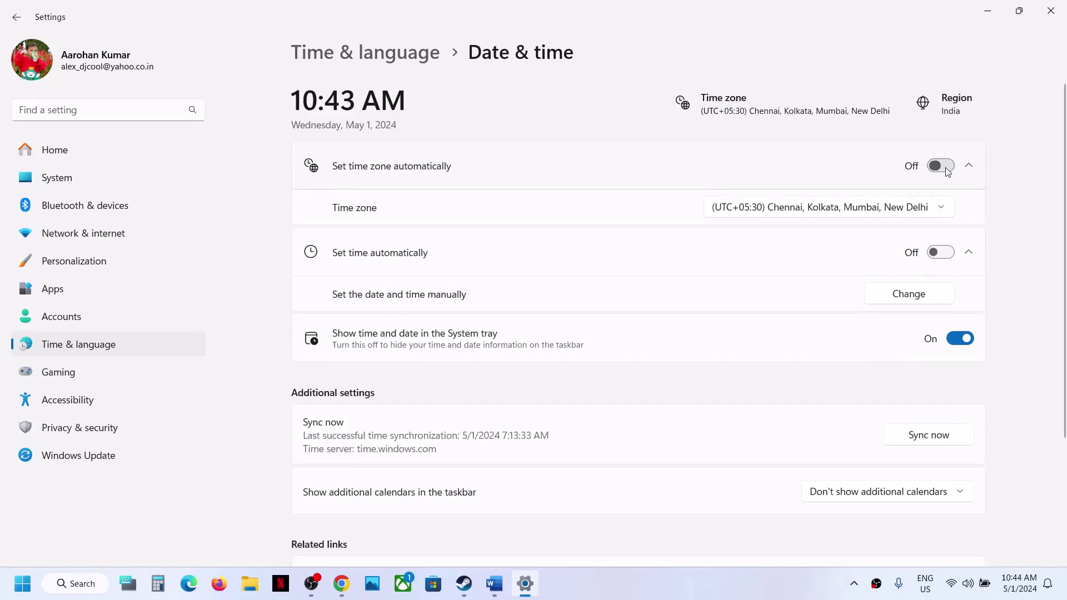
{"action": "left_click", "coordinate": [945, 167]}
{"action": "left_click", "coordinate": [945, 218]}
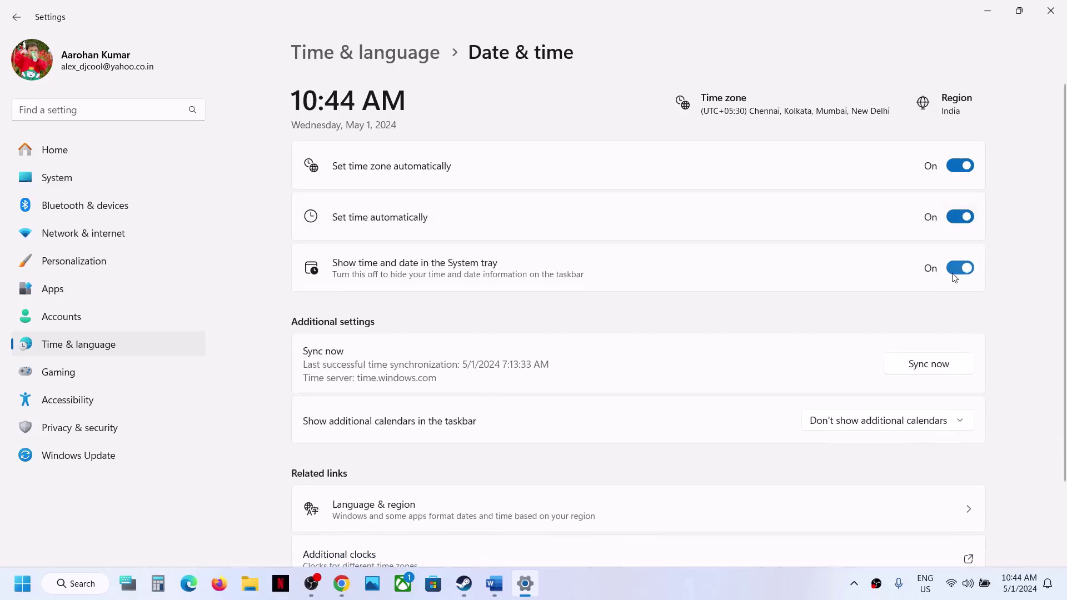
{"action": "scroll", "coordinate": [917, 371], "scroll_direction": "down", "scroll_amount": 1}
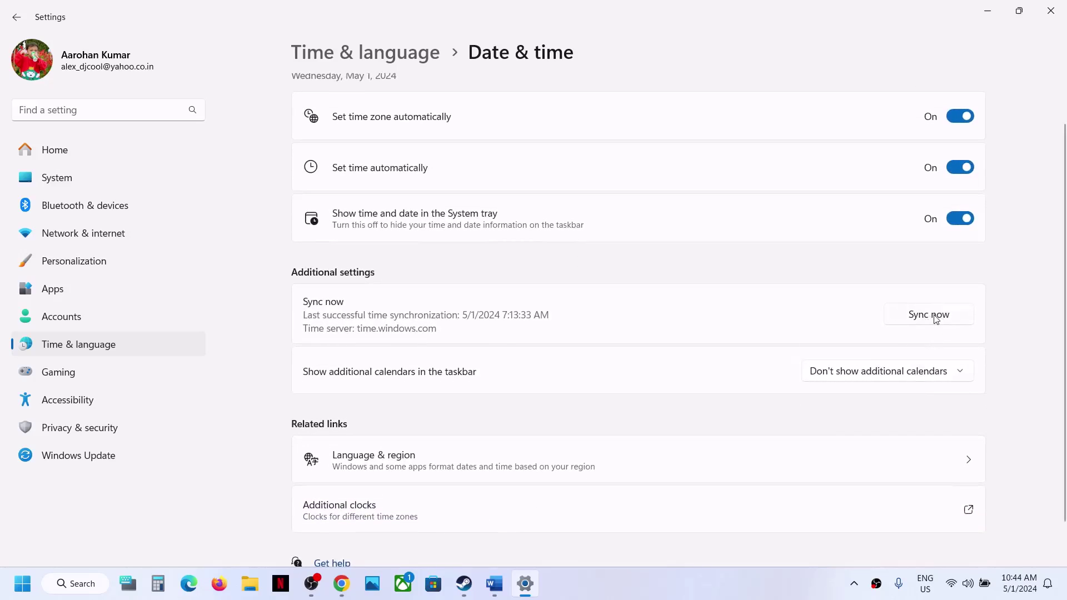
{"action": "left_click", "coordinate": [930, 318]}
- Open the Language & region settings and view the available country or region choices, keeping India
{"action": "left_click", "coordinate": [115, 342]}
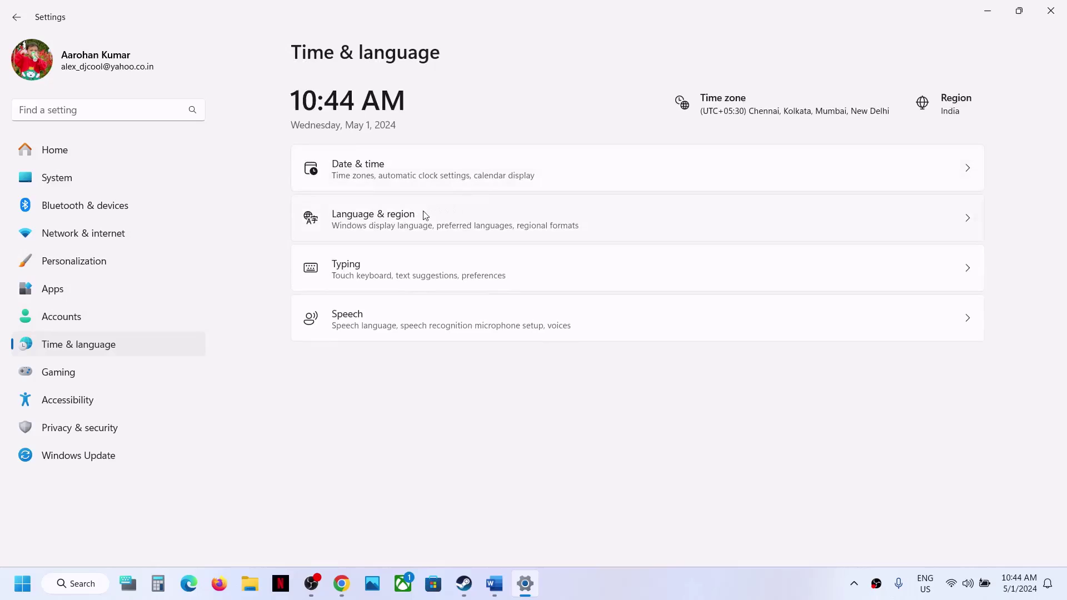
{"action": "left_click", "coordinate": [413, 226]}
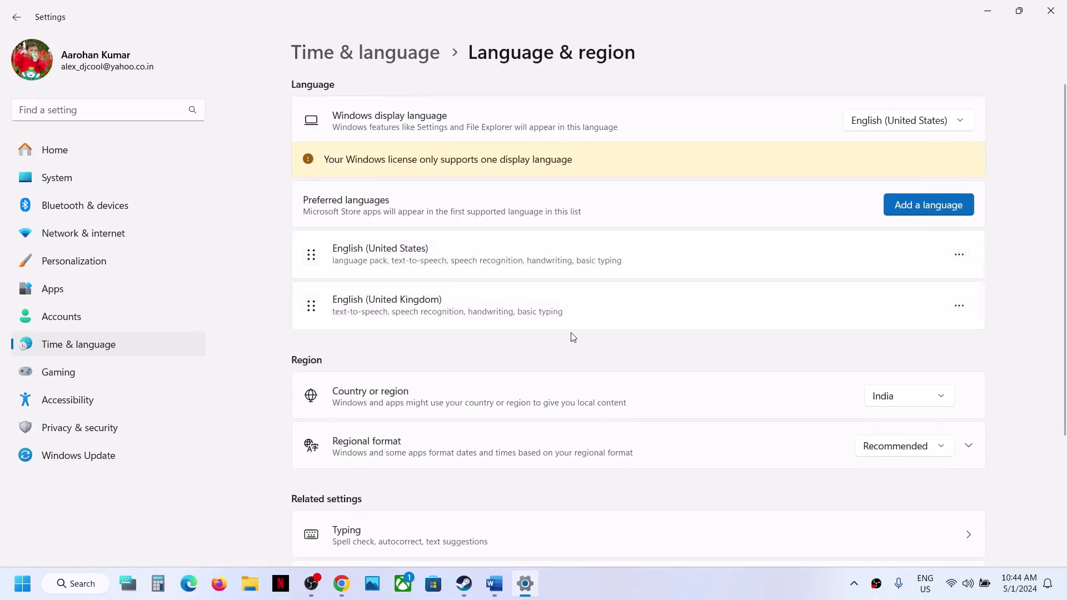
{"action": "scroll", "coordinate": [795, 310], "scroll_direction": "down", "scroll_amount": 1}
{"action": "left_click", "coordinate": [901, 356]}
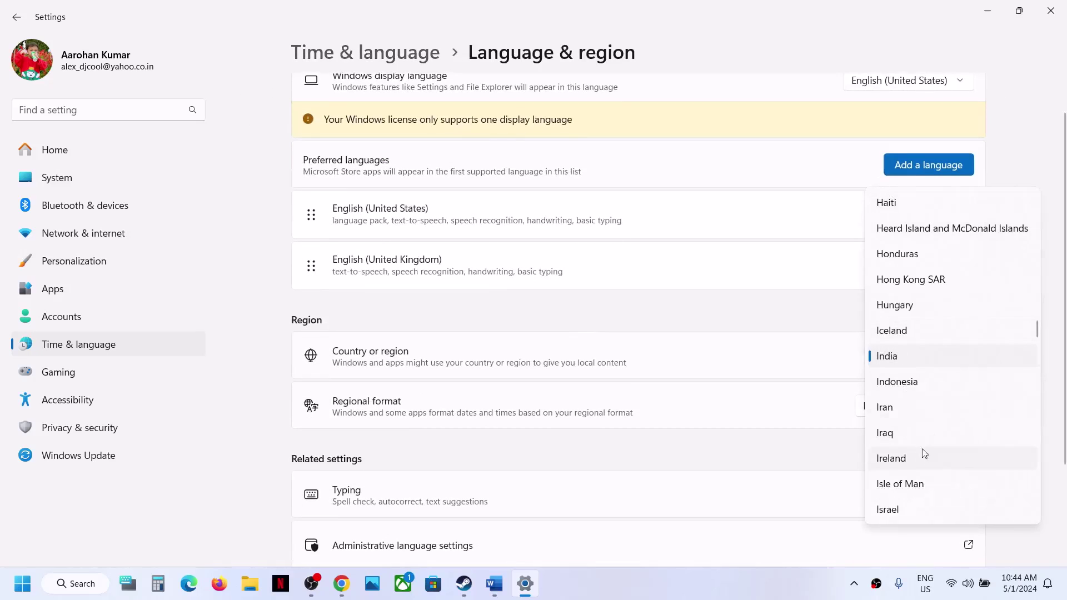
{"action": "left_click", "coordinate": [1053, 171]}
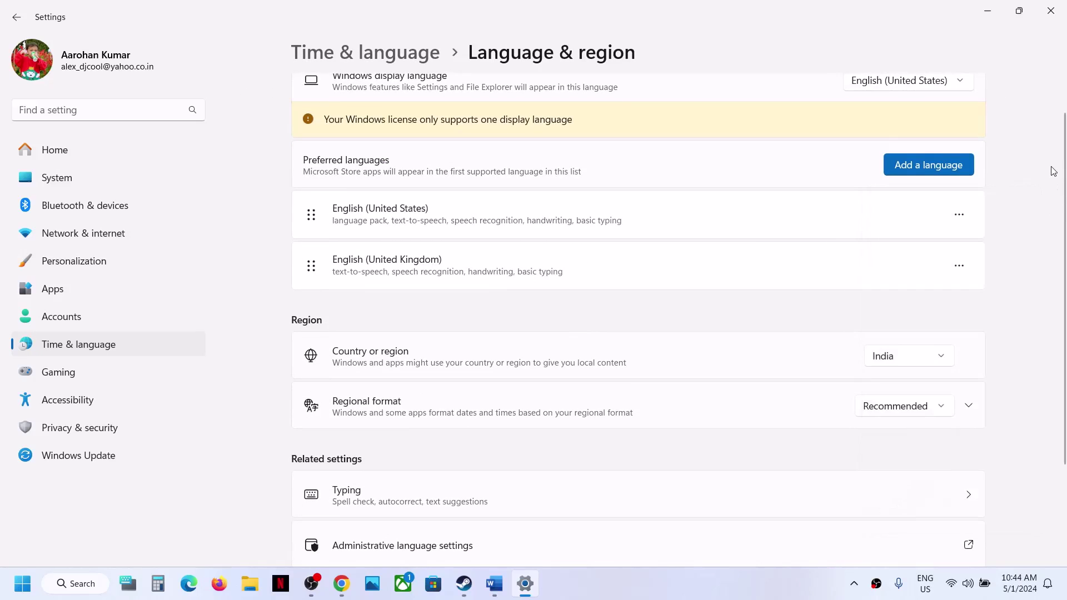
- Close the Windows settings and go to Step 8 of the Word document about allowing the game exe file
{"action": "left_click", "coordinate": [1050, 10]}
{"action": "left_click", "coordinate": [494, 583]}
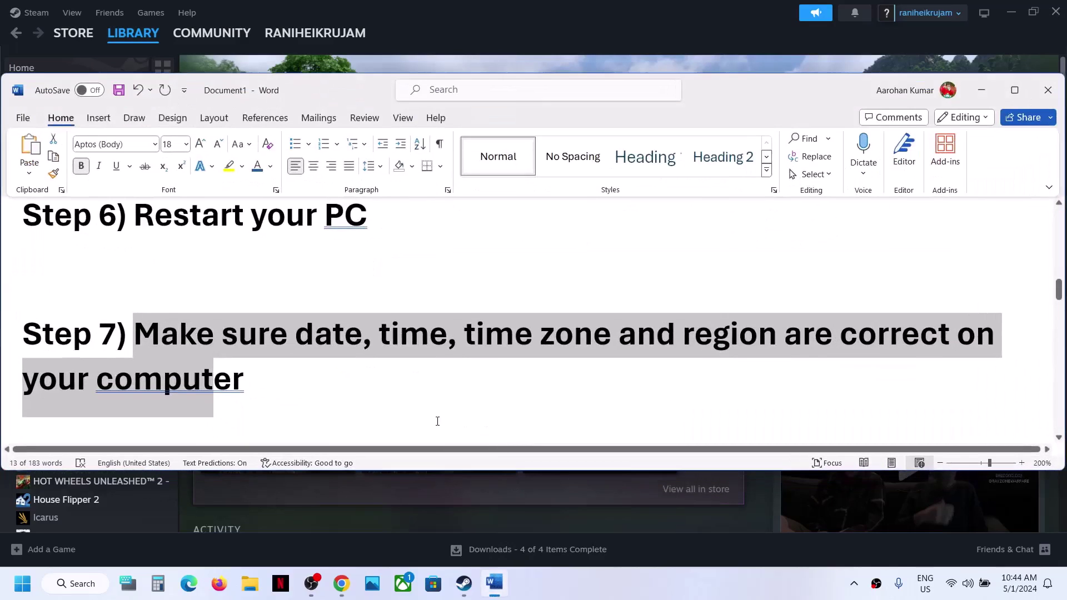
{"action": "scroll", "coordinate": [437, 421], "scroll_direction": "down", "scroll_amount": 2}
{"action": "scroll", "coordinate": [436, 422], "scroll_direction": "down", "scroll_amount": 2}
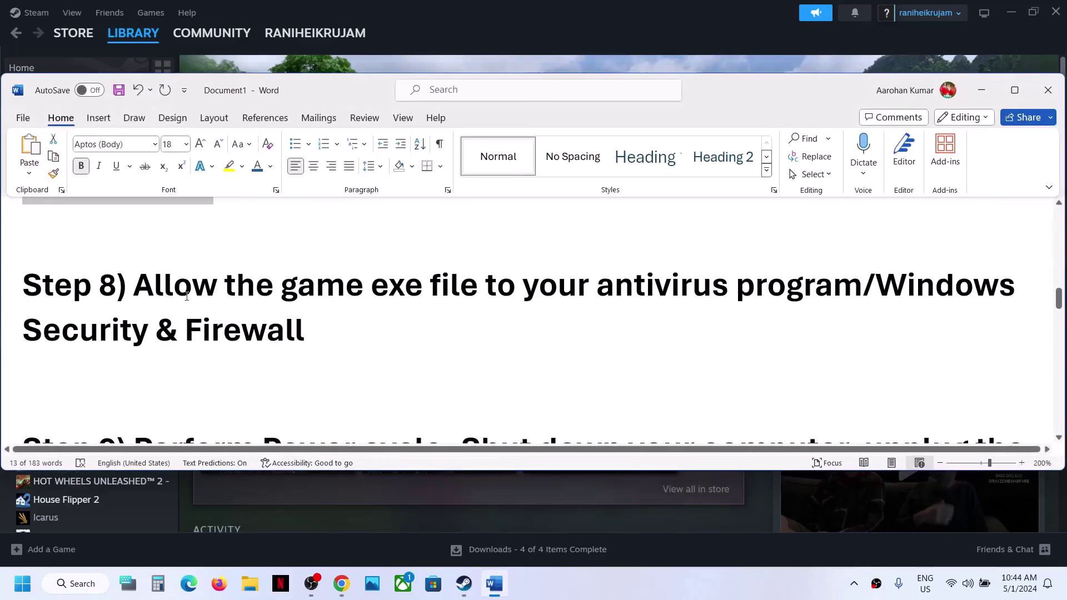
- Highlight the Step 8 text about allowing the game exe file, and open Virus & threat protection in Windows Security
{"action": "left_click_drag", "start_coordinate": [160, 300], "coordinate": [862, 292]}
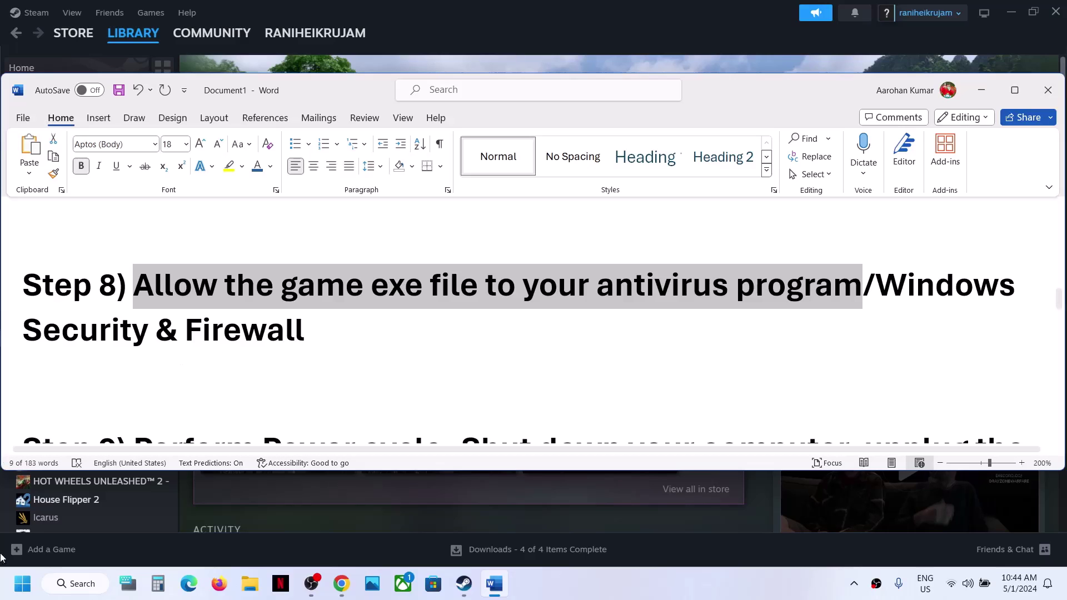
{"action": "left_click", "coordinate": [24, 597]}
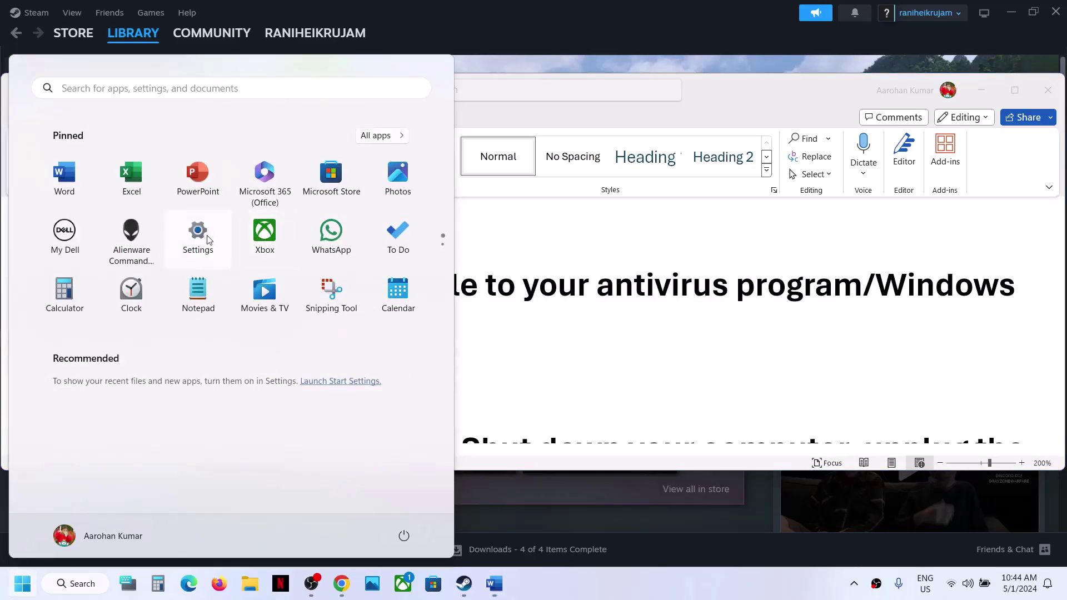
{"action": "left_click", "coordinate": [198, 234]}
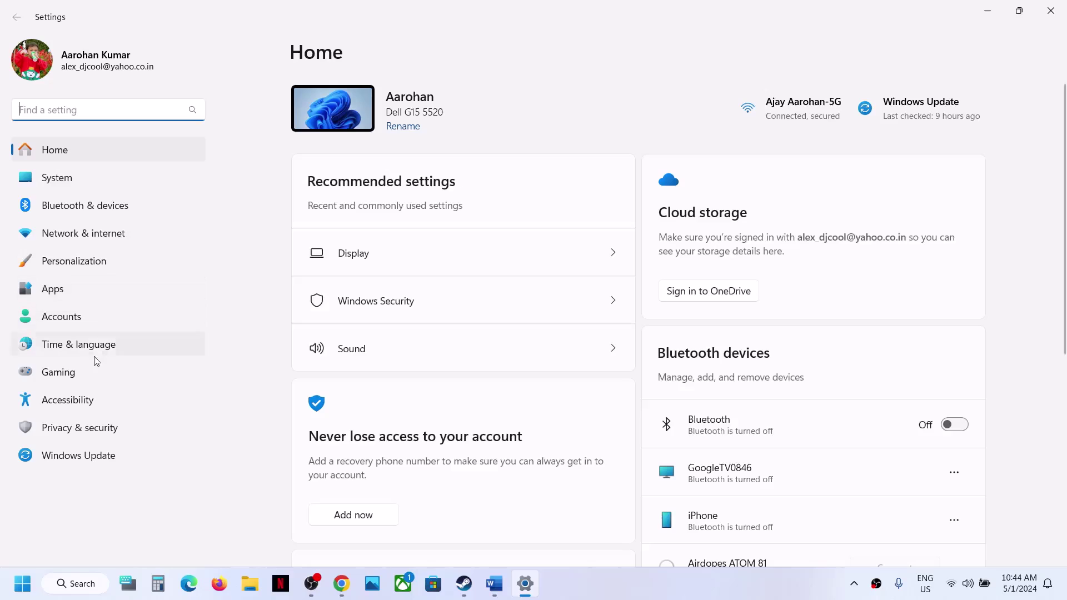
{"action": "left_click", "coordinate": [83, 429]}
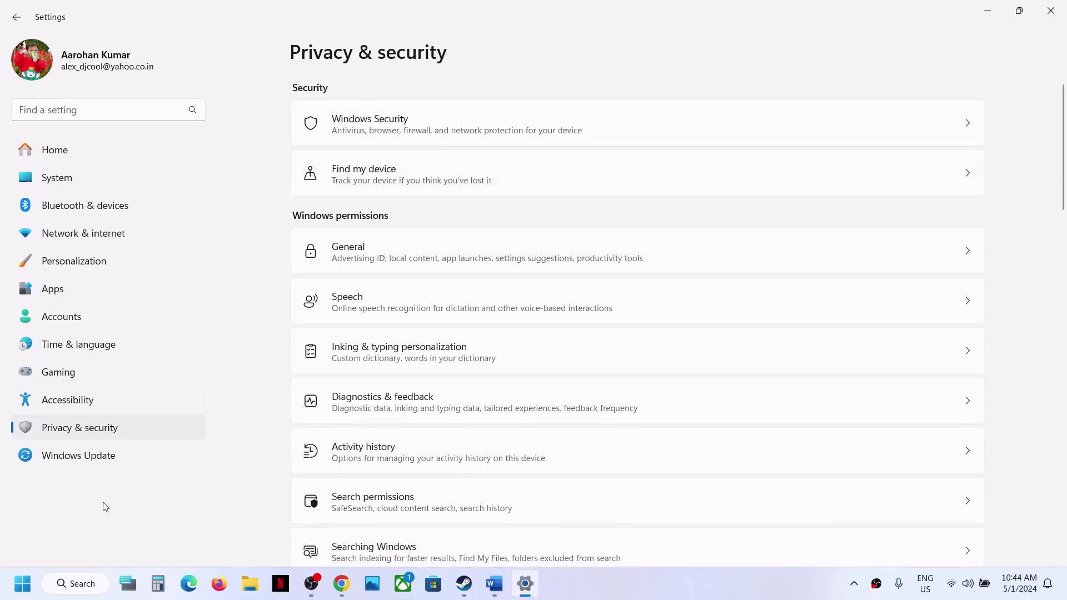
{"action": "left_click", "coordinate": [445, 135]}
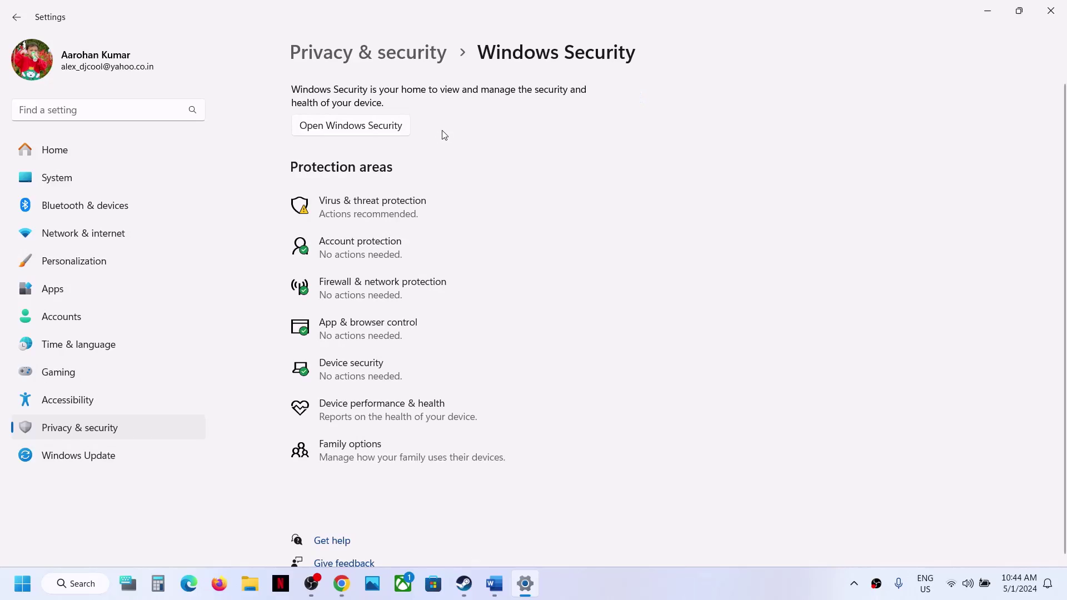
{"action": "left_click", "coordinate": [381, 205]}
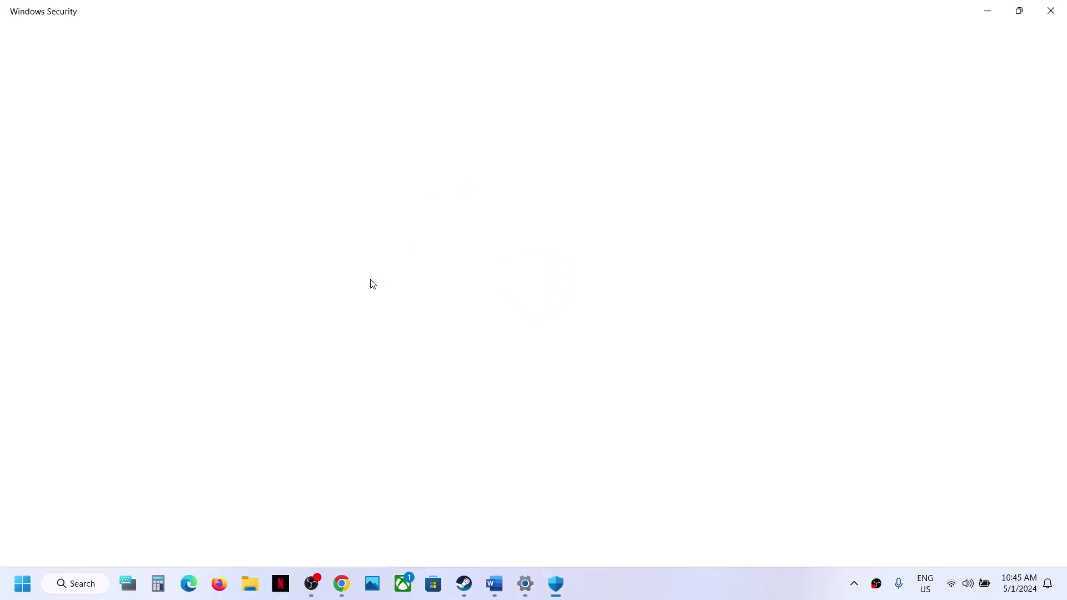
- Open the ransomware protection page for allowing an app through Controlled folder access, approving the User Account Control request
{"action": "scroll", "coordinate": [373, 284], "scroll_direction": "down", "scroll_amount": 5}
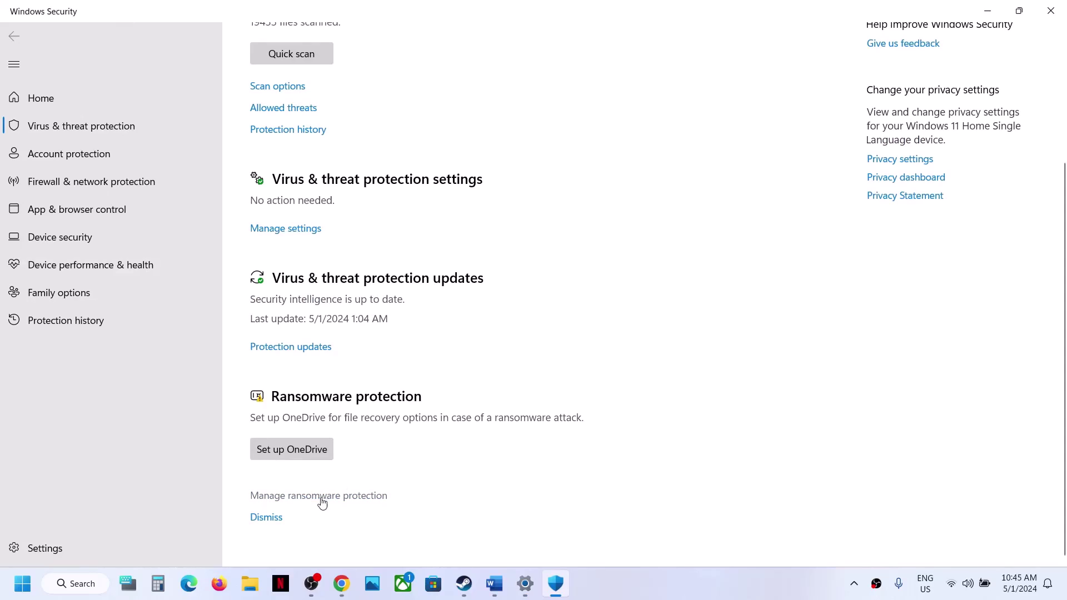
{"action": "left_click", "coordinate": [331, 497]}
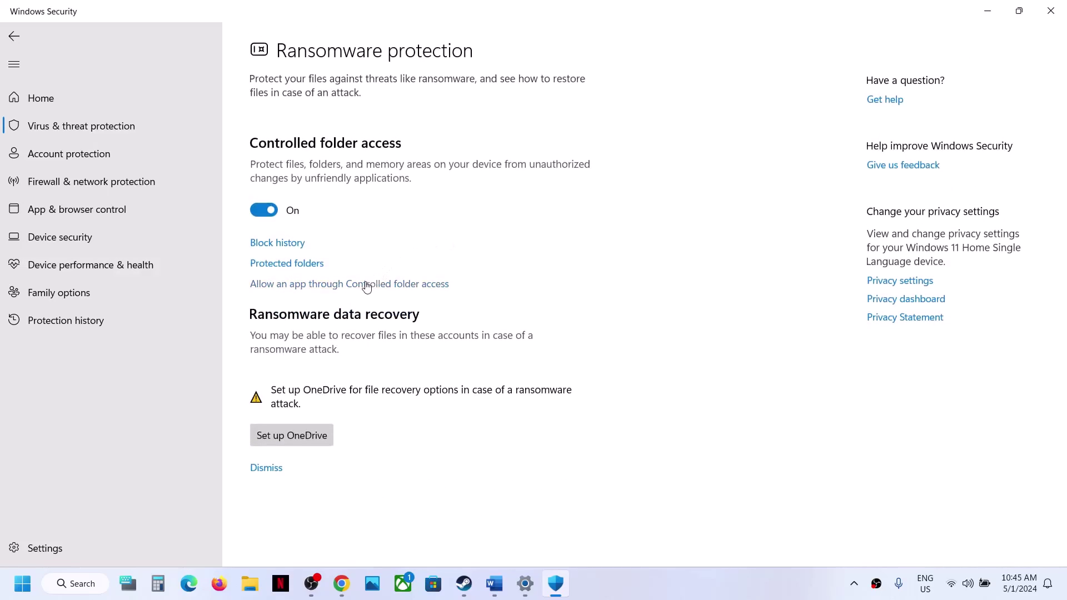
{"action": "left_click", "coordinate": [365, 288]}
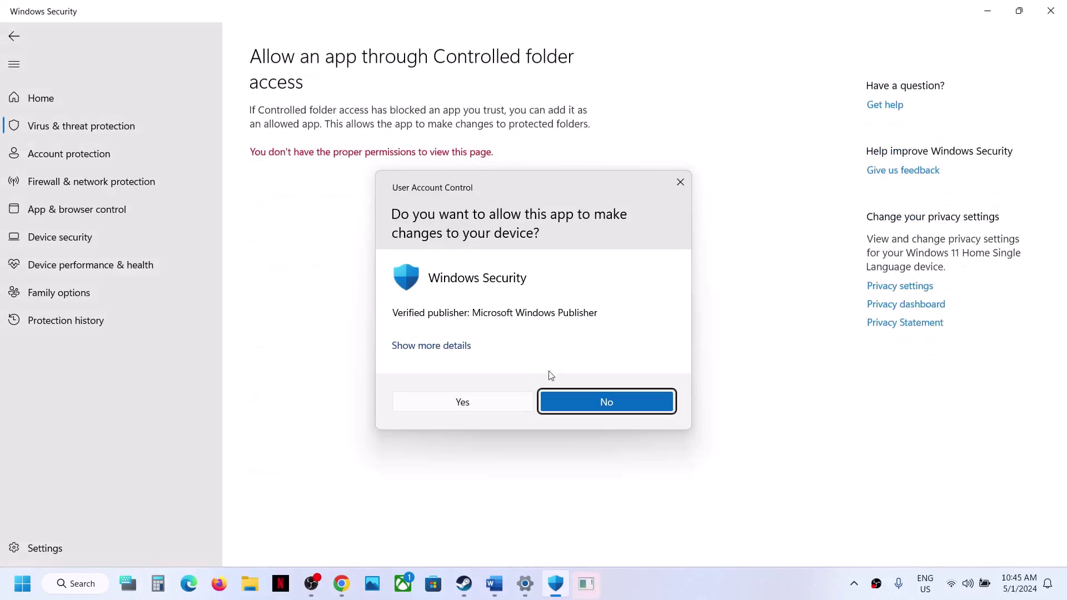
{"action": "left_click", "coordinate": [476, 412]}
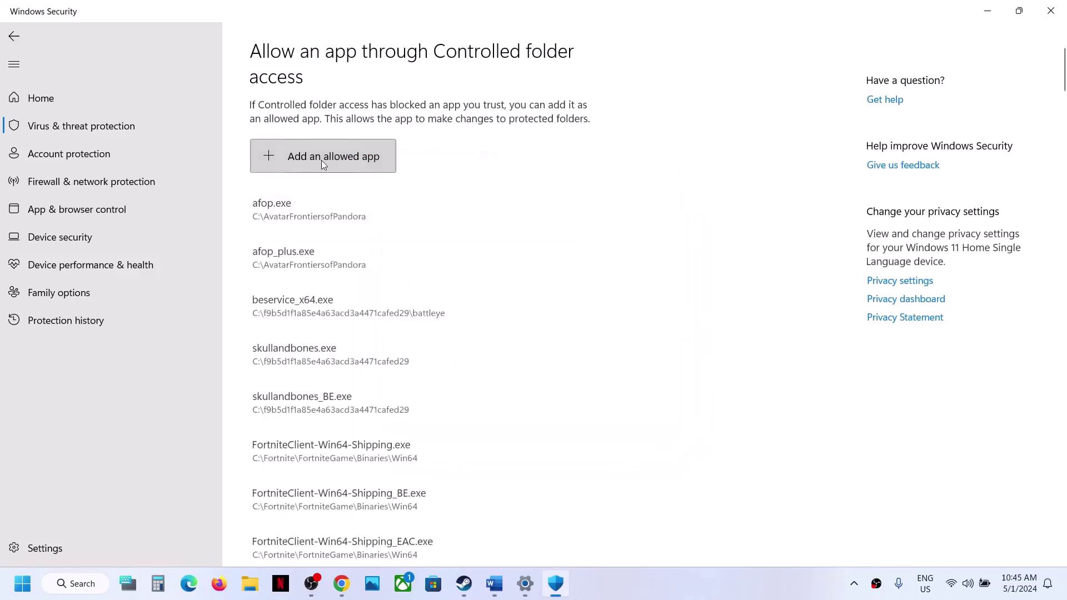
- Start adding an allowed app by browsing all apps, and go to the C:\Program Files (x86)\Steam folder
{"action": "left_click", "coordinate": [322, 160]}
{"action": "left_click", "coordinate": [309, 212]}
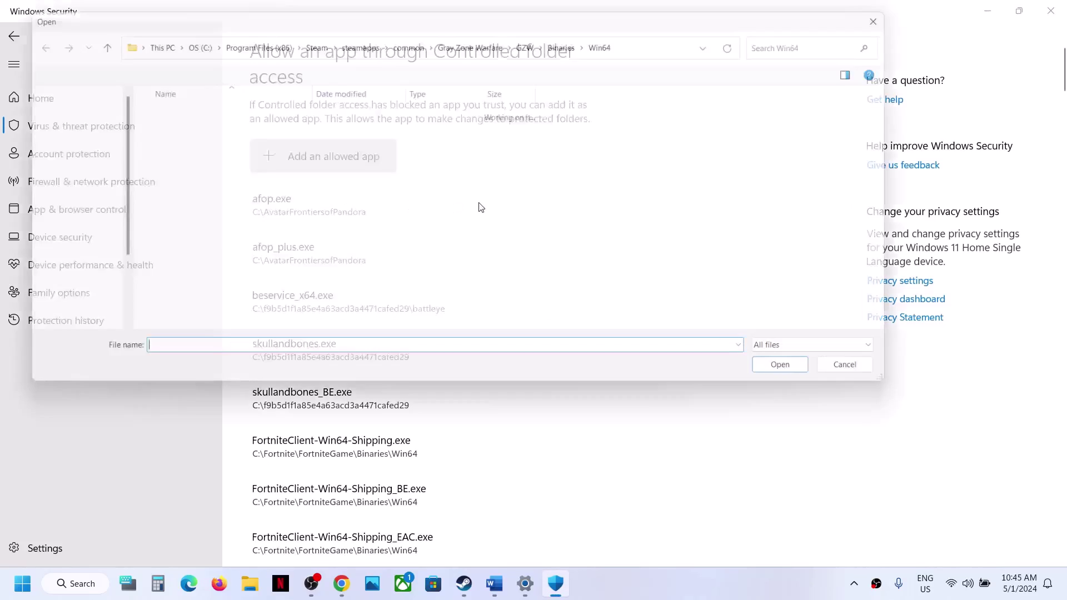
{"action": "scroll", "coordinate": [59, 311], "scroll_direction": "down", "scroll_amount": 3}
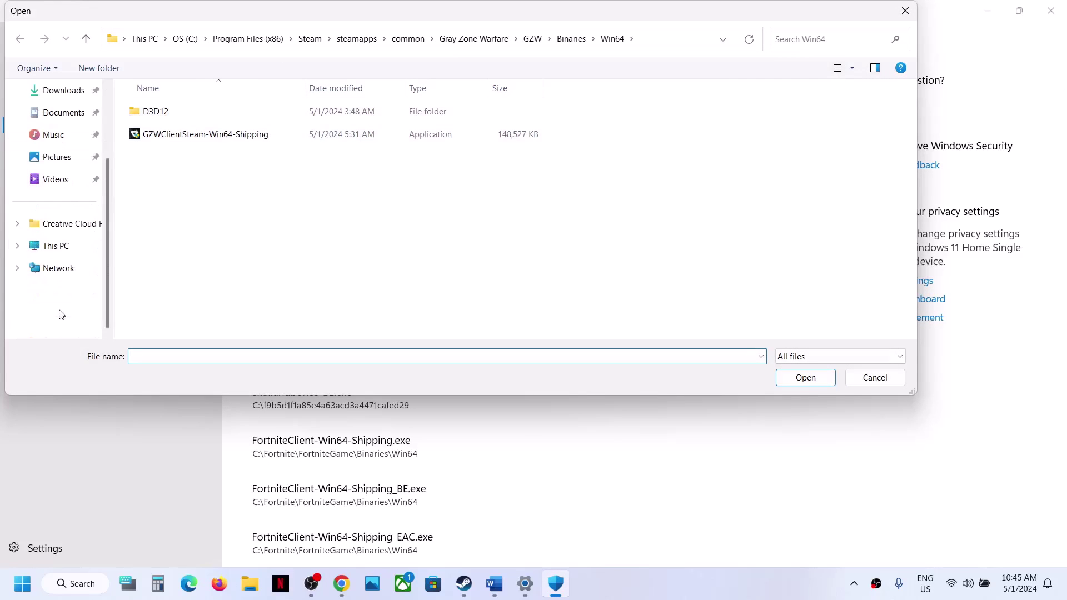
{"action": "left_click", "coordinate": [58, 244]}
{"action": "double_click", "coordinate": [231, 111]}
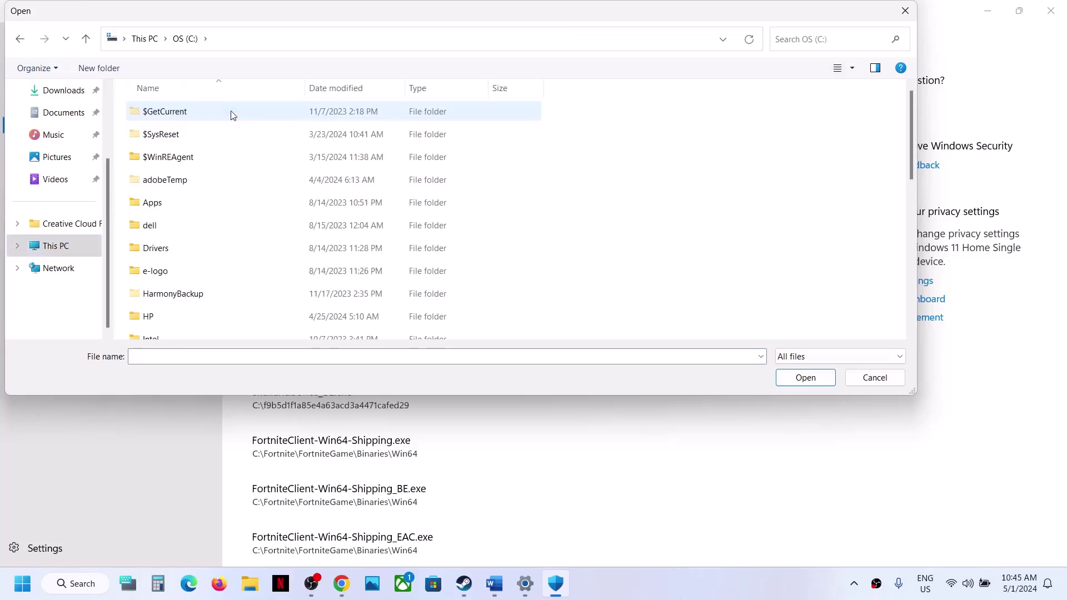
{"action": "scroll", "coordinate": [231, 111], "scroll_direction": "down", "scroll_amount": 5}
{"action": "scroll", "coordinate": [207, 132], "scroll_direction": "up", "scroll_amount": 2}
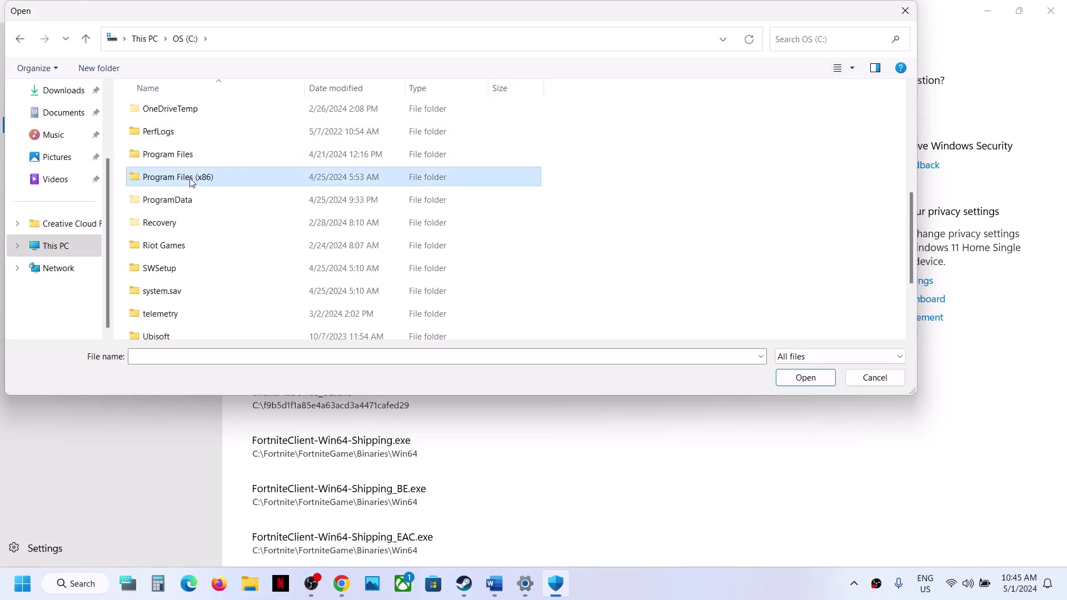
{"action": "double_click", "coordinate": [195, 175]}
{"action": "scroll", "coordinate": [174, 187], "scroll_direction": "down", "scroll_amount": 5}
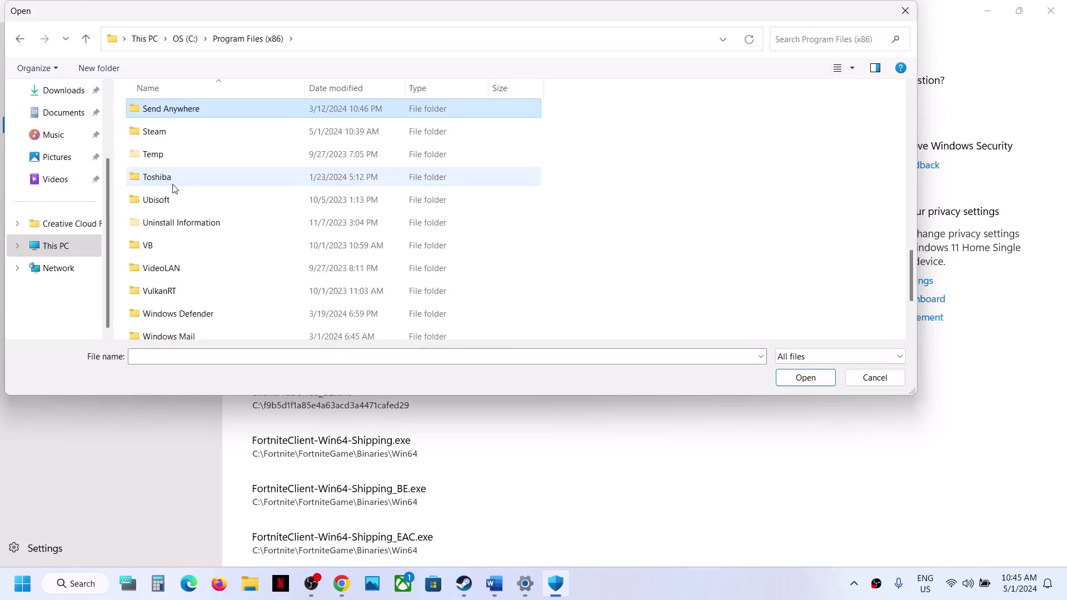
{"action": "double_click", "coordinate": [172, 135]}
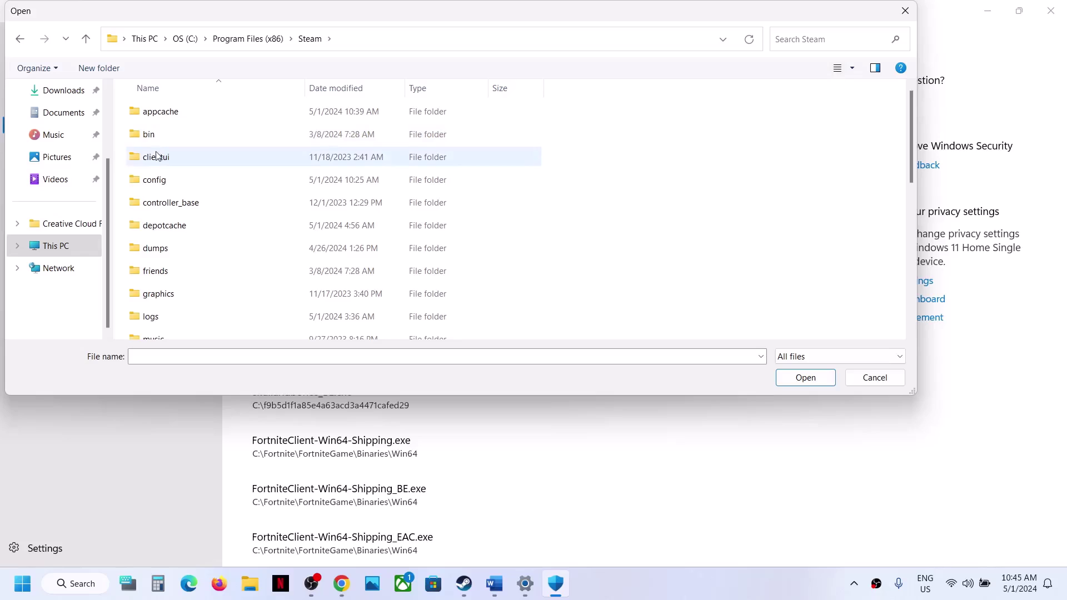
- Allow GZWClientEAC from the steamapps\common\Gray Zone Warfare folder through Controlled folder access
{"action": "type", "text": "steam"}
{"action": "double_click", "coordinate": [180, 133]}
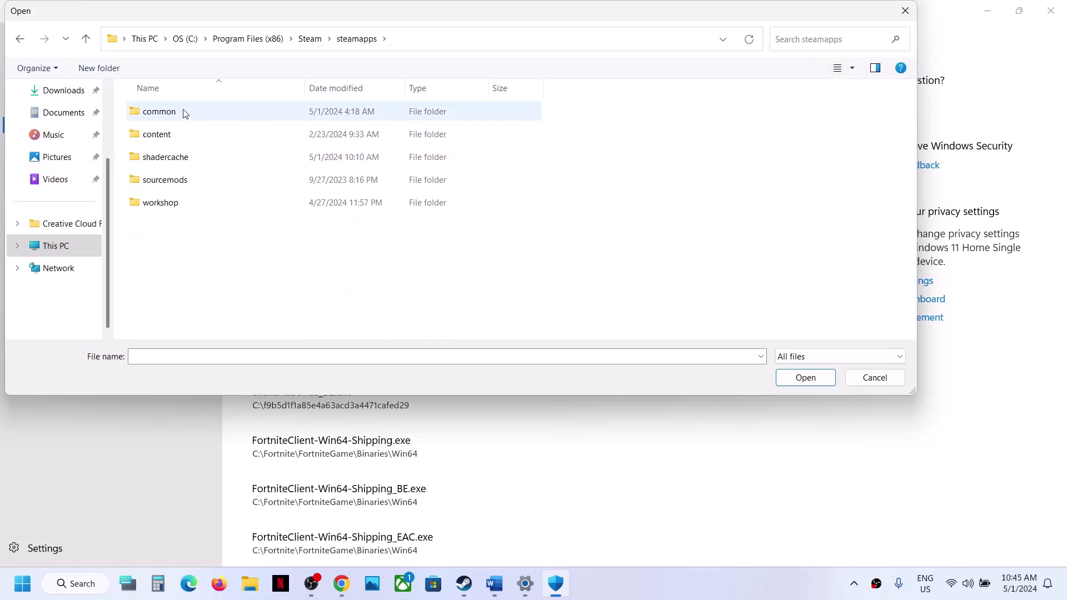
{"action": "double_click", "coordinate": [182, 111]}
{"action": "scroll", "coordinate": [211, 225], "scroll_direction": "down", "scroll_amount": 1}
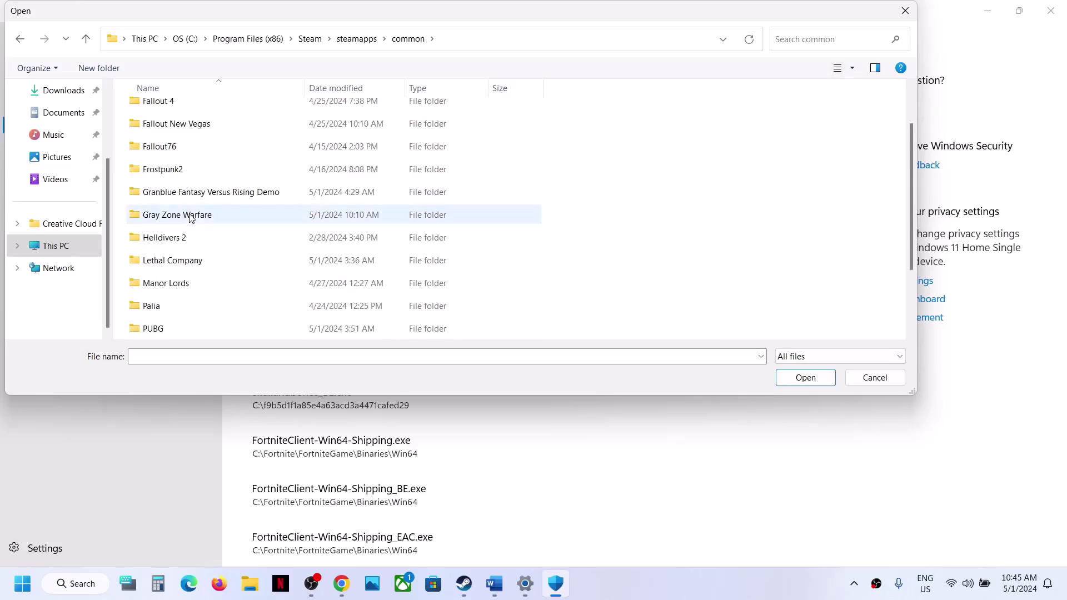
{"action": "double_click", "coordinate": [209, 213]}
{"action": "left_click", "coordinate": [185, 183]}
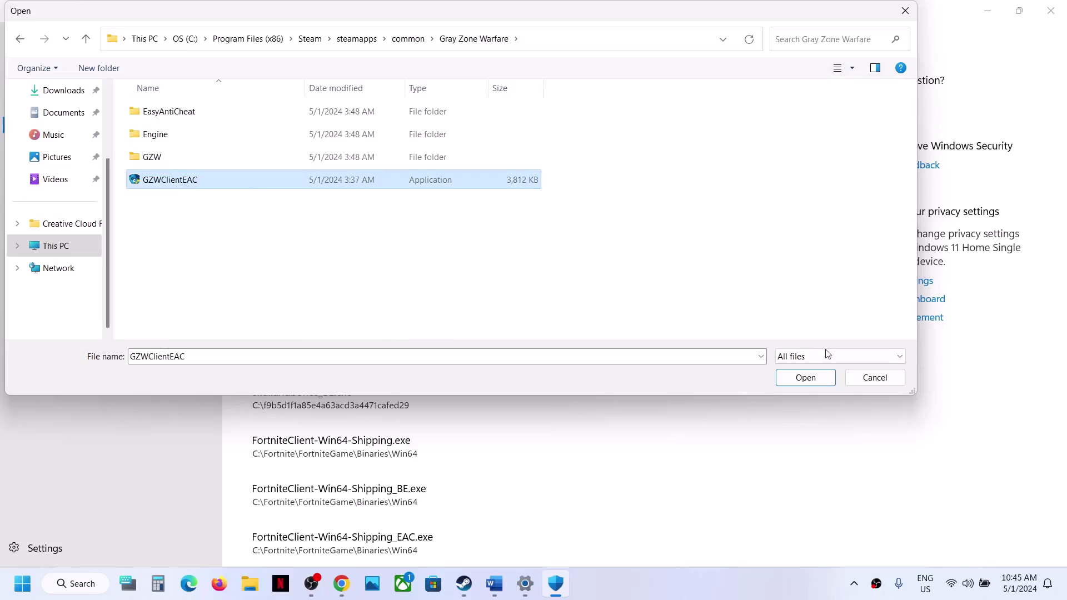
{"action": "left_click", "coordinate": [805, 377]}
- Allow GZWClientSteam-Win64-Shipping from the game's GZW\Binaries\Win64 folder through Controlled folder access
{"action": "left_click", "coordinate": [349, 159]}
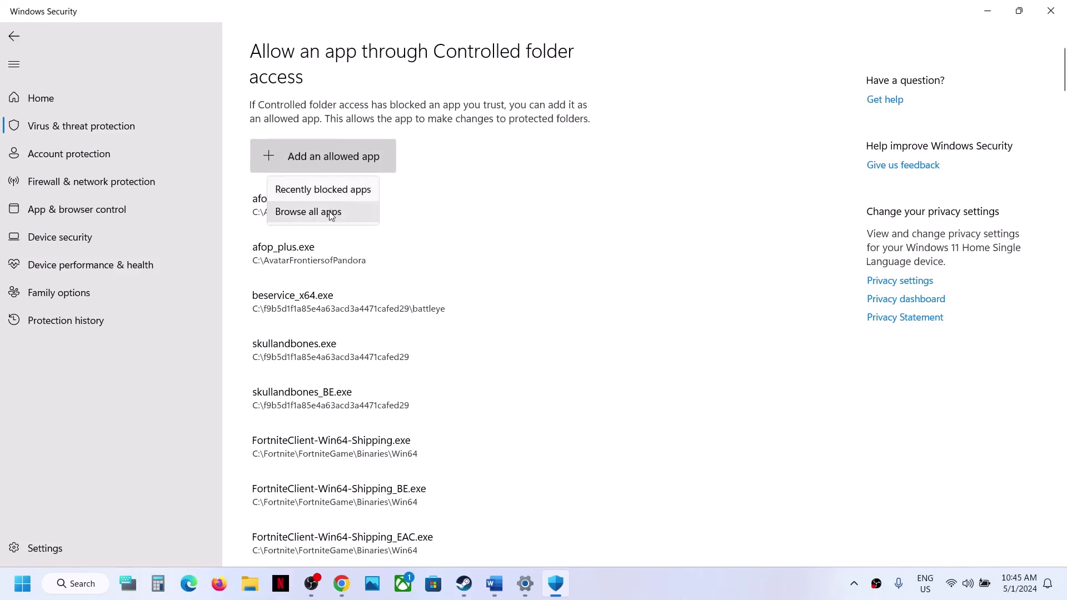
{"action": "left_click", "coordinate": [299, 210]}
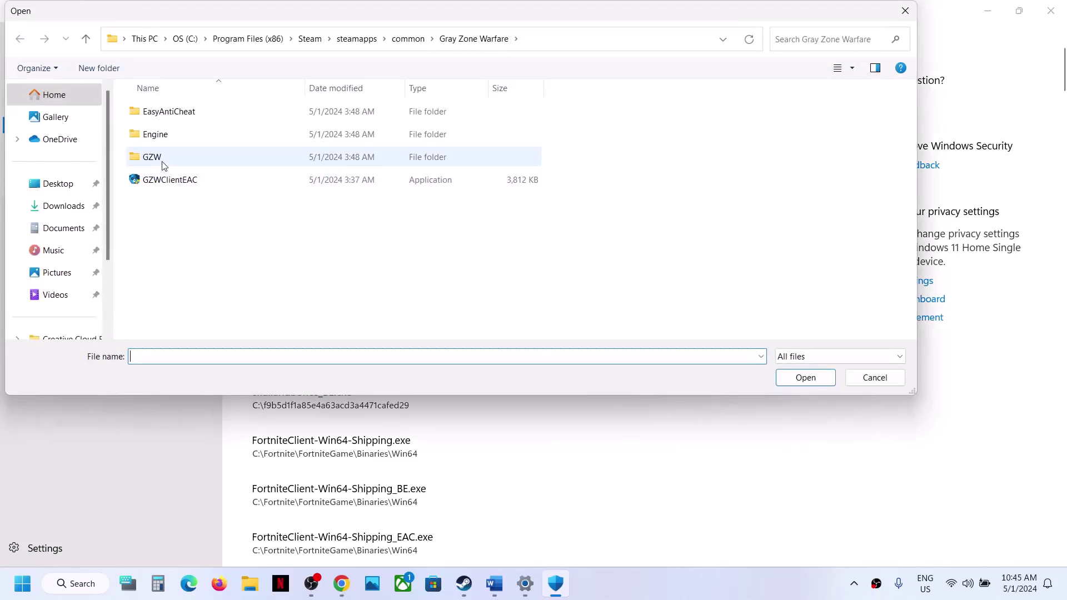
{"action": "double_click", "coordinate": [161, 161]}
{"action": "double_click", "coordinate": [176, 110]}
{"action": "double_click", "coordinate": [177, 111]}
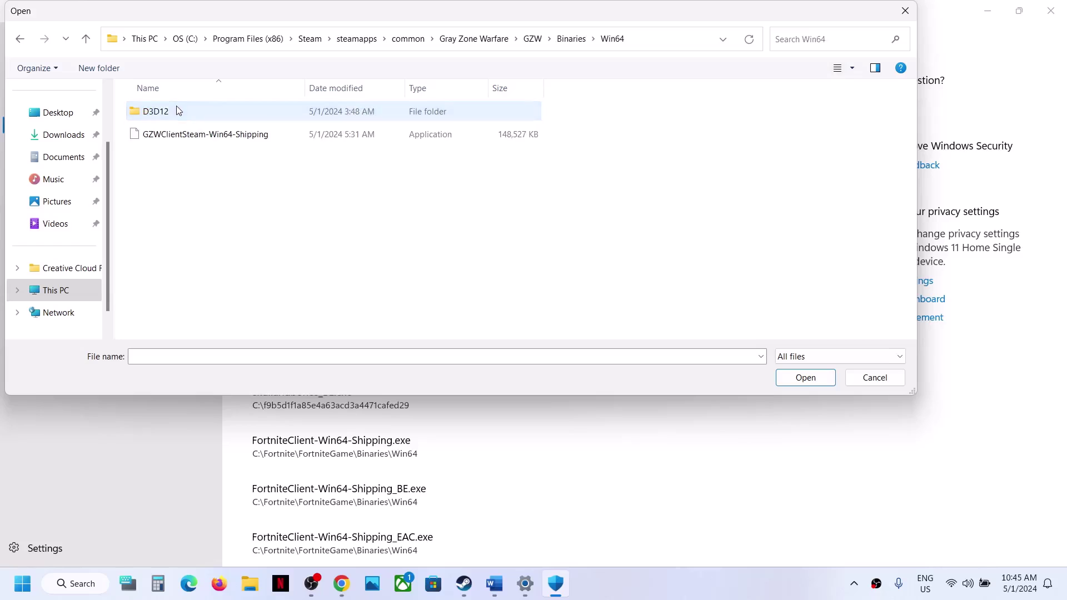
{"action": "left_click", "coordinate": [202, 135]}
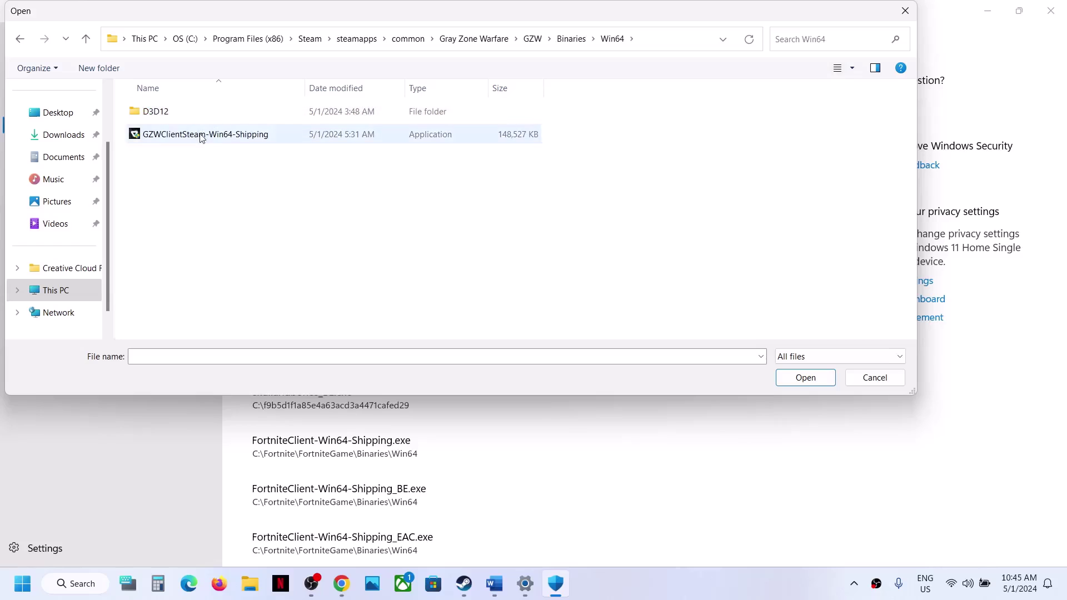
{"action": "left_click", "coordinate": [792, 385]}
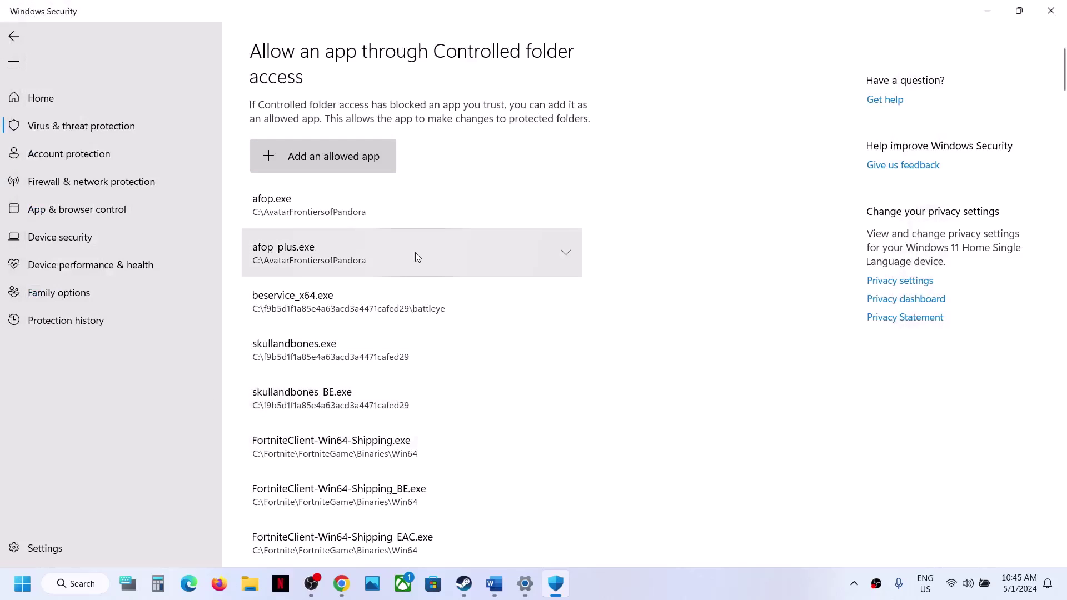
- Open Control Panel's list of apps allowed through Windows Defender Firewall and unlock its settings for changes
{"action": "left_click", "coordinate": [25, 596]}
{"action": "type", "text": "control"}
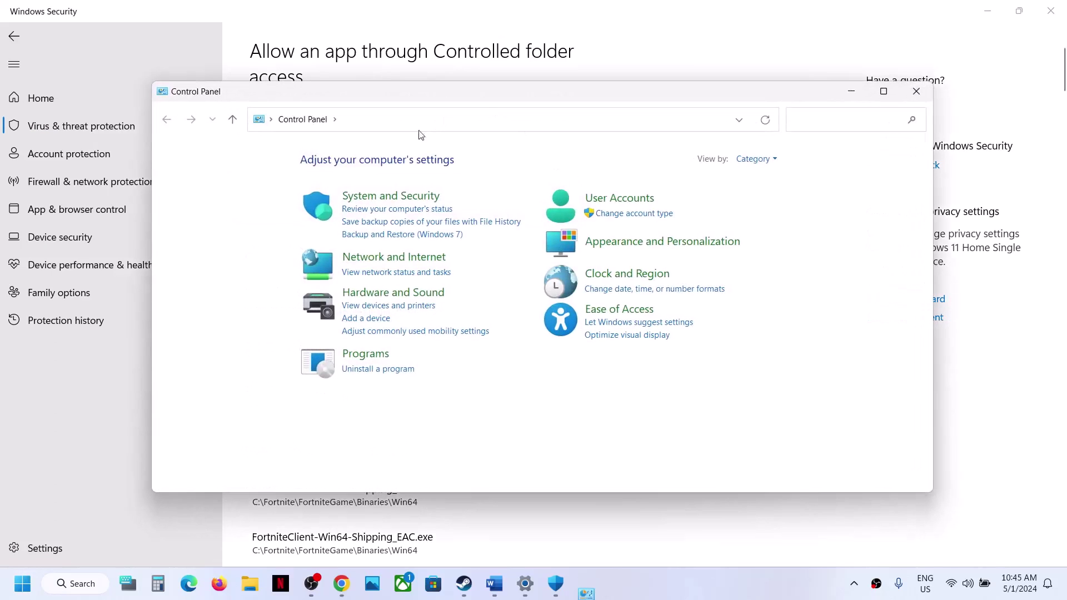
{"action": "left_click", "coordinate": [382, 201]}
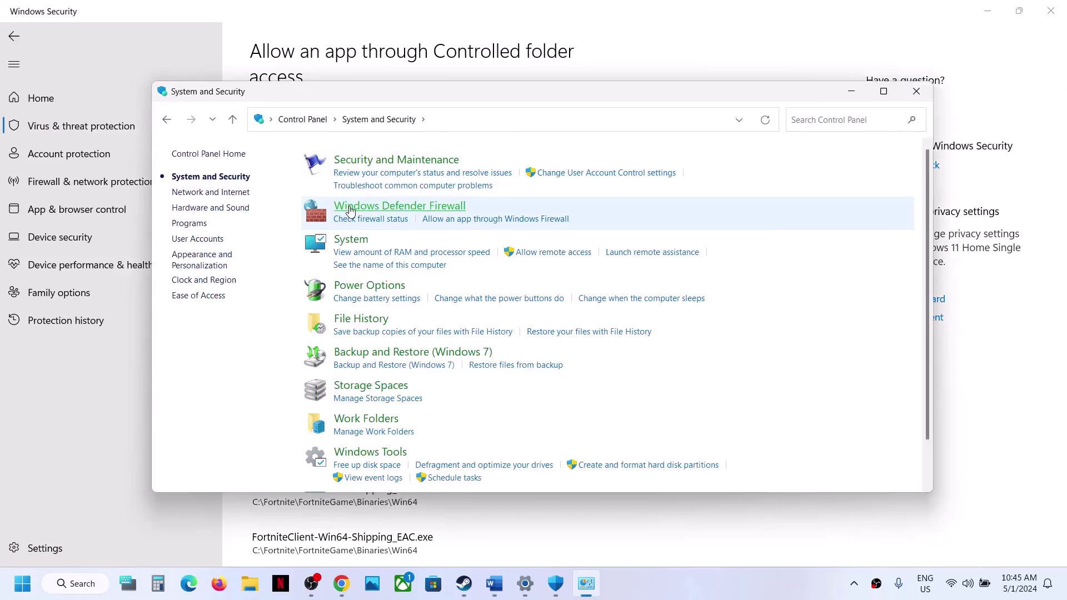
{"action": "left_click", "coordinate": [350, 211]}
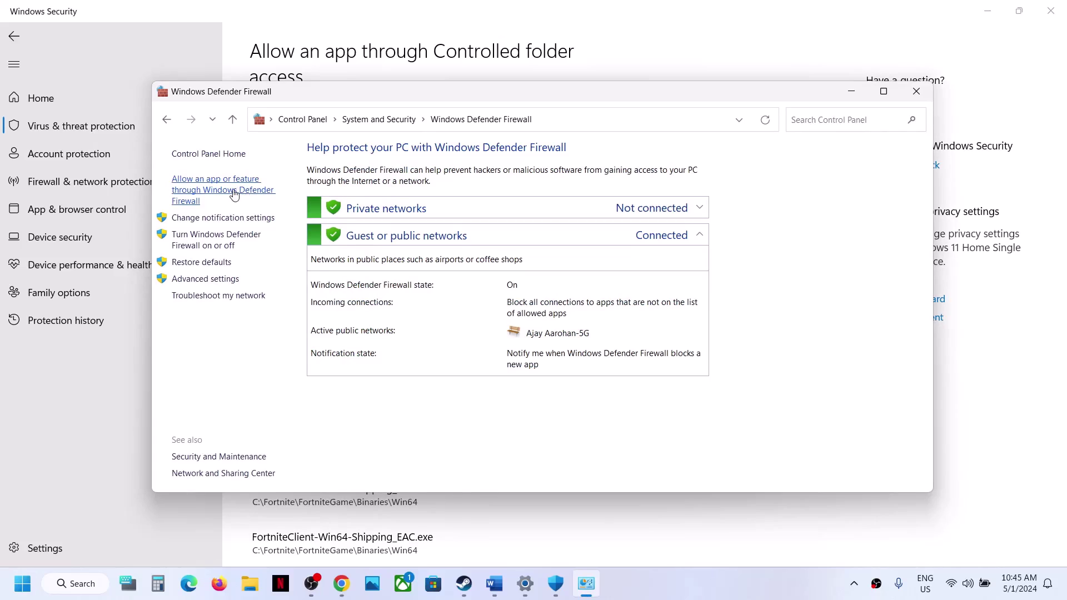
{"action": "left_click", "coordinate": [234, 191]}
{"action": "left_click", "coordinate": [670, 195]}
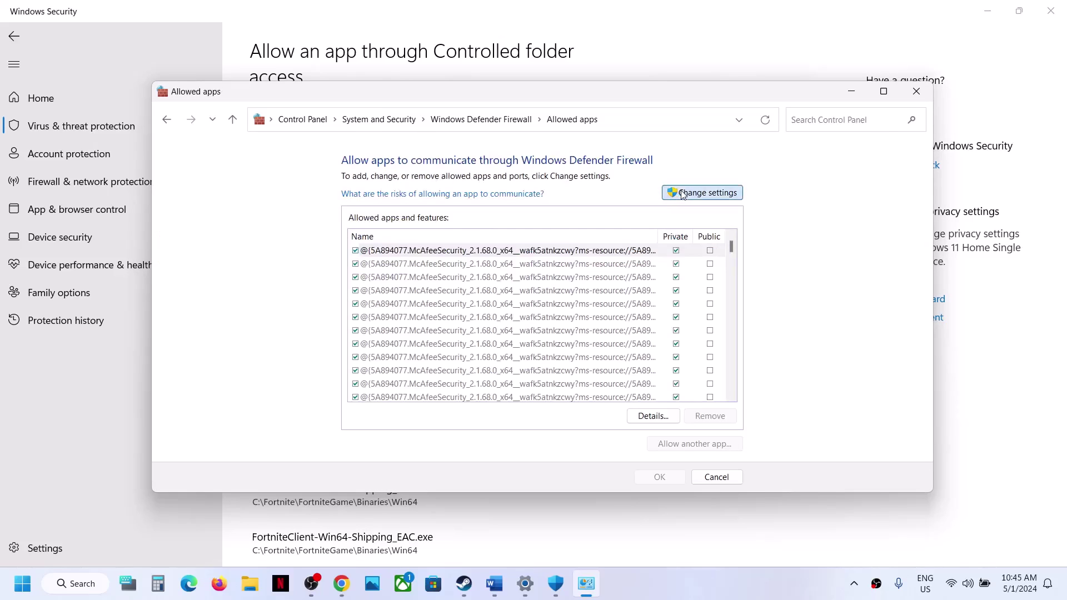
- Try to add GZWClientEAC from the Gray Zone Warfare folder to the firewall's allowed apps
{"action": "left_click", "coordinate": [698, 447]}
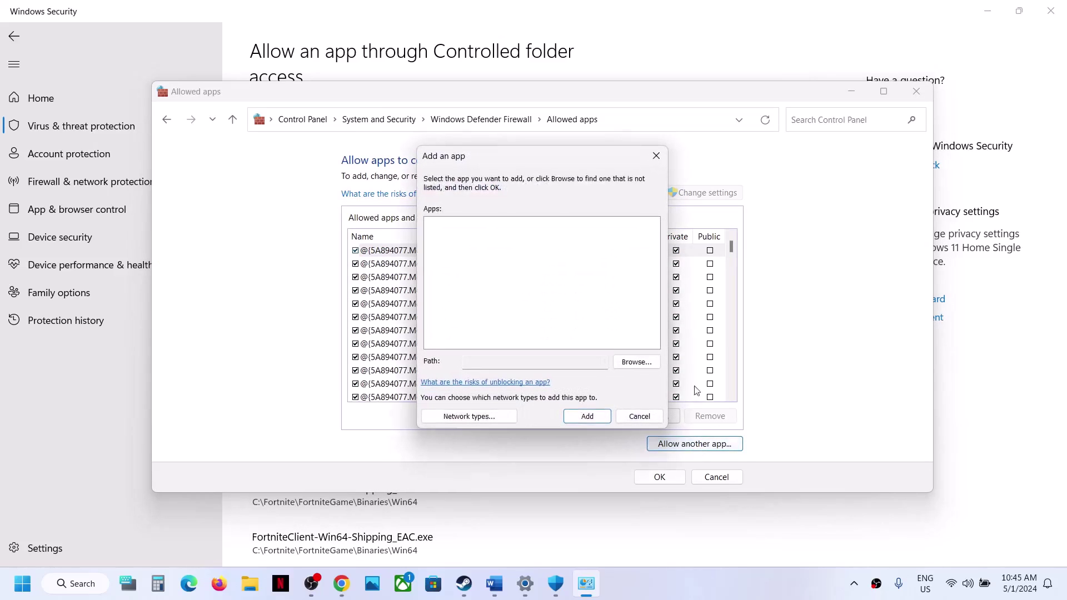
{"action": "left_click", "coordinate": [639, 362]}
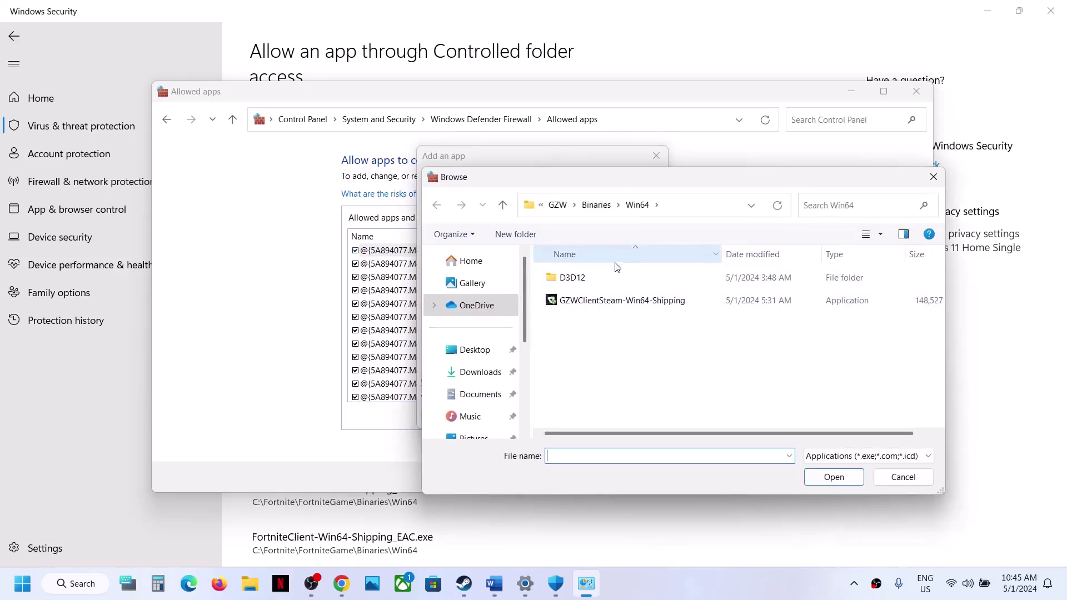
{"action": "left_click", "coordinate": [557, 204]}
{"action": "left_click", "coordinate": [631, 214]}
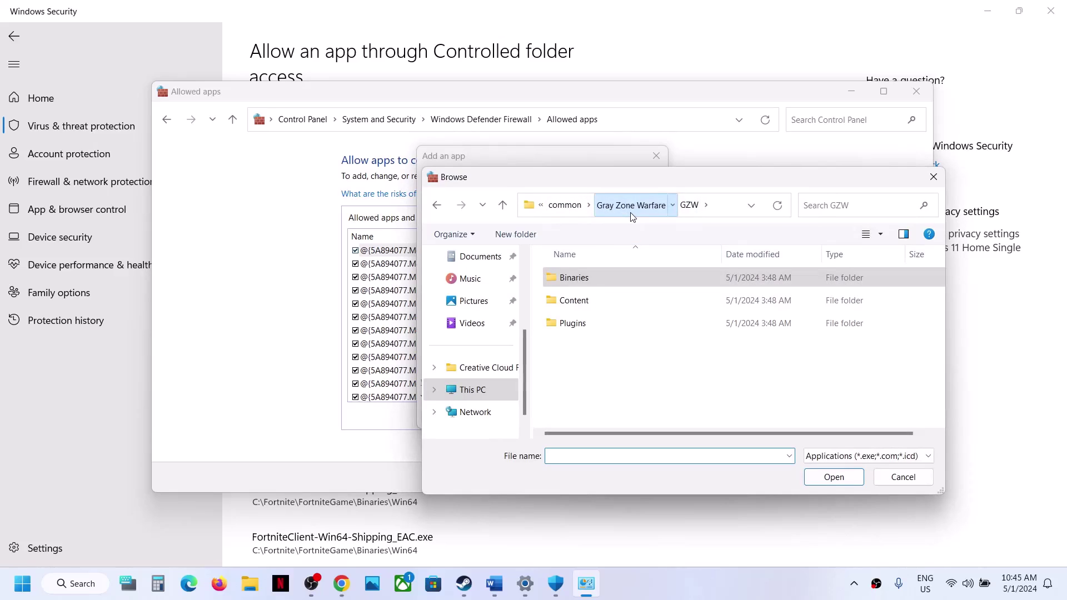
{"action": "left_click", "coordinate": [605, 347]}
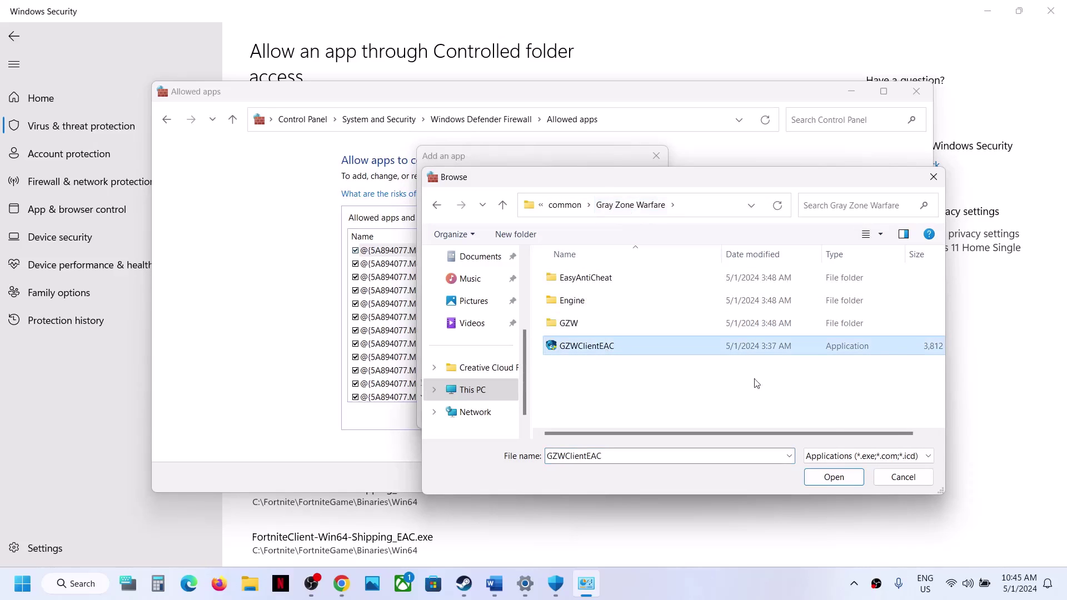
{"action": "left_click", "coordinate": [835, 477]}
{"action": "left_click", "coordinate": [587, 416]}
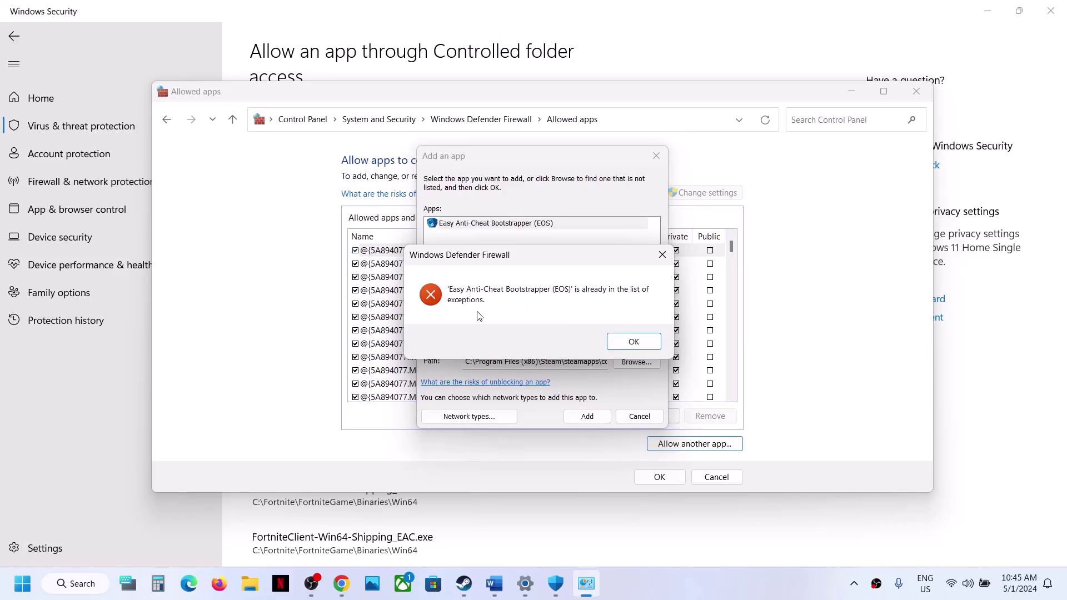
{"action": "left_click", "coordinate": [632, 341]}
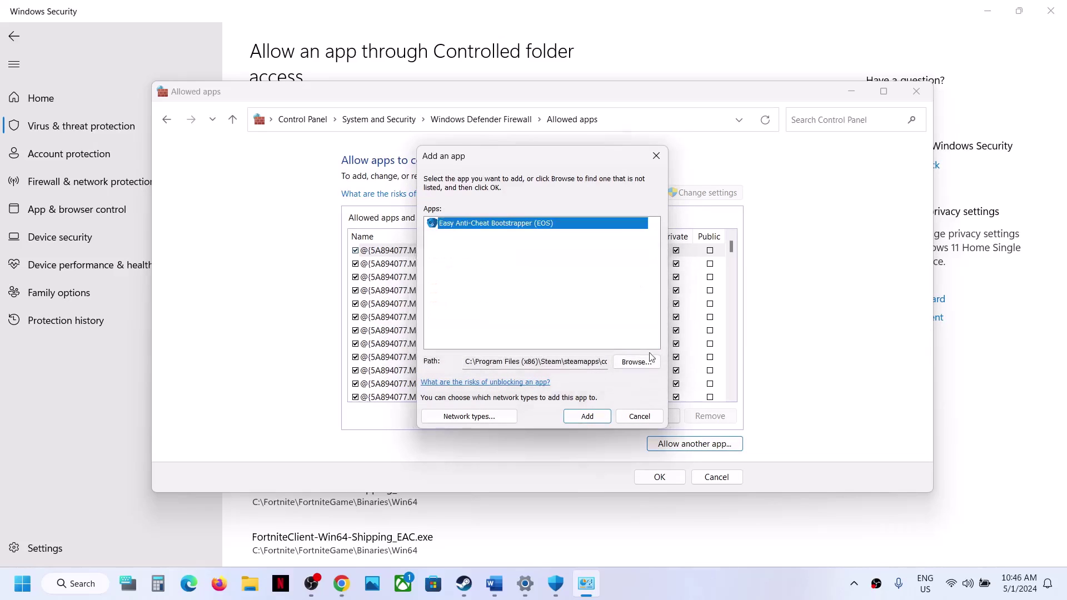
- Try to add GZWClientSteam-Win64-Shipping from the game's GZW\Binaries\Win64 folder to the firewall's allowed apps
{"action": "left_click", "coordinate": [634, 361]}
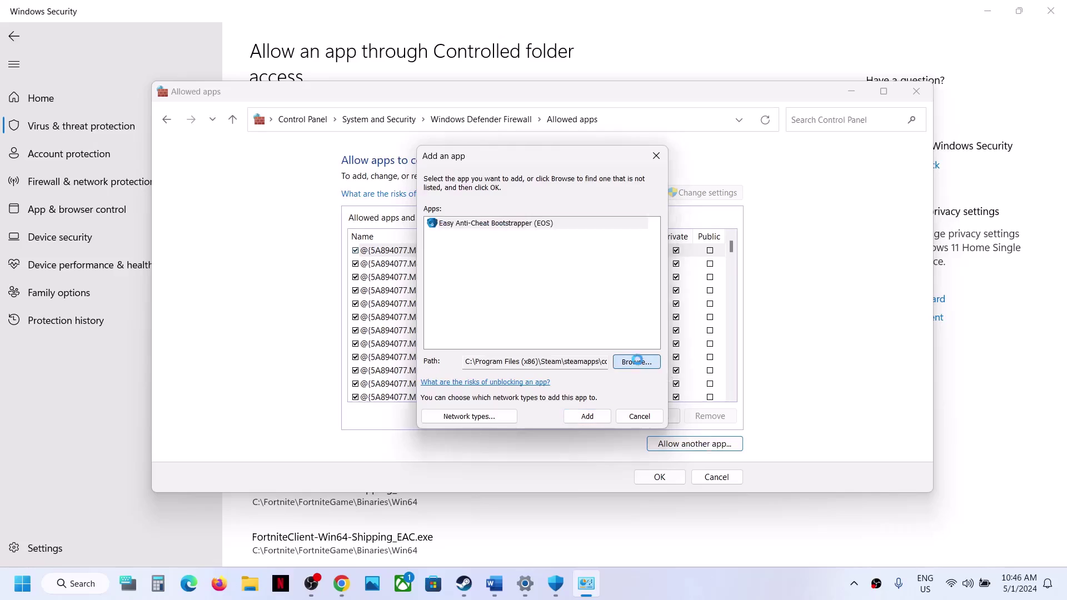
{"action": "double_click", "coordinate": [566, 323]}
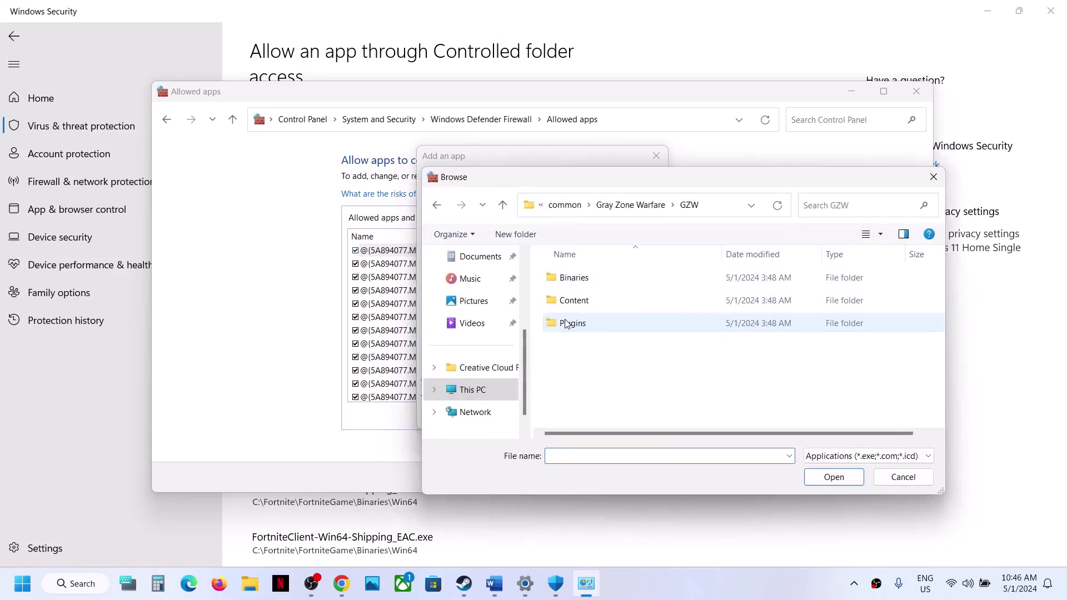
{"action": "double_click", "coordinate": [568, 277]}
{"action": "double_click", "coordinate": [568, 278]}
{"action": "left_click", "coordinate": [597, 301]}
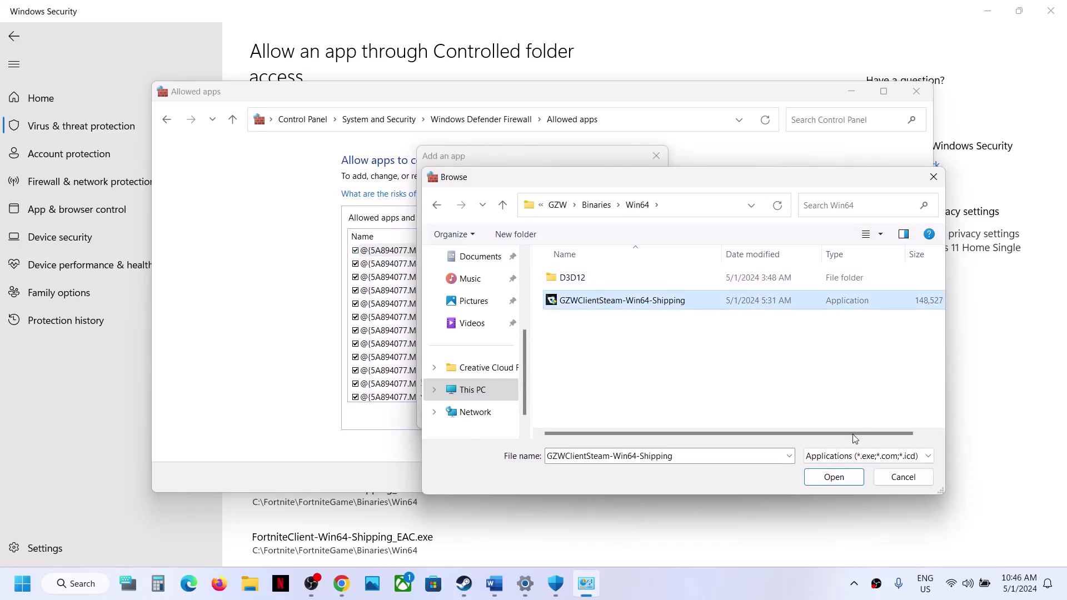
{"action": "left_click", "coordinate": [853, 477]}
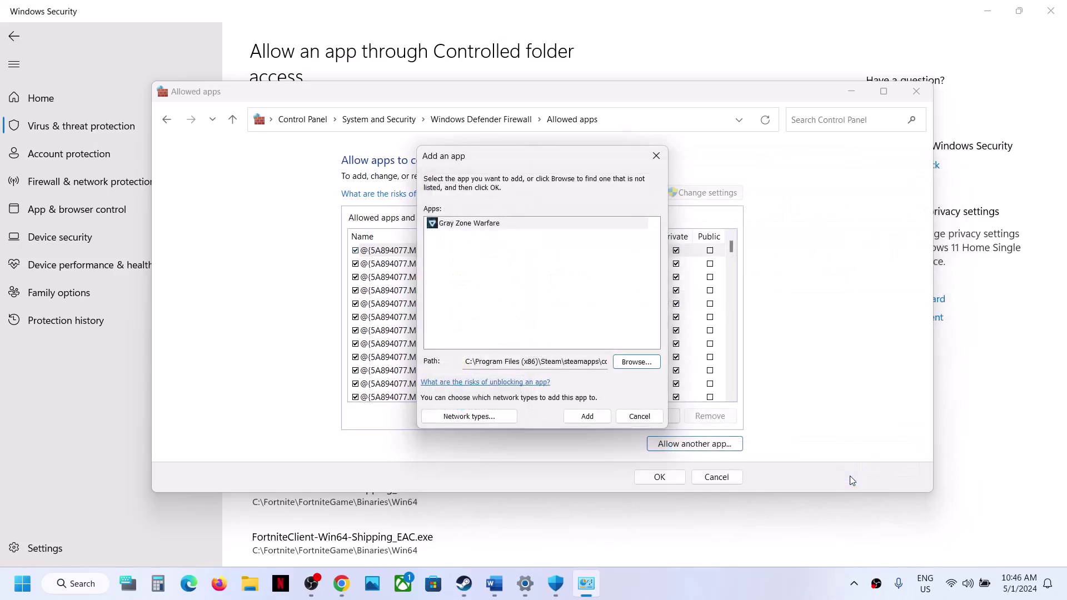
{"action": "left_click", "coordinate": [590, 418]}
{"action": "left_click", "coordinate": [623, 342]}
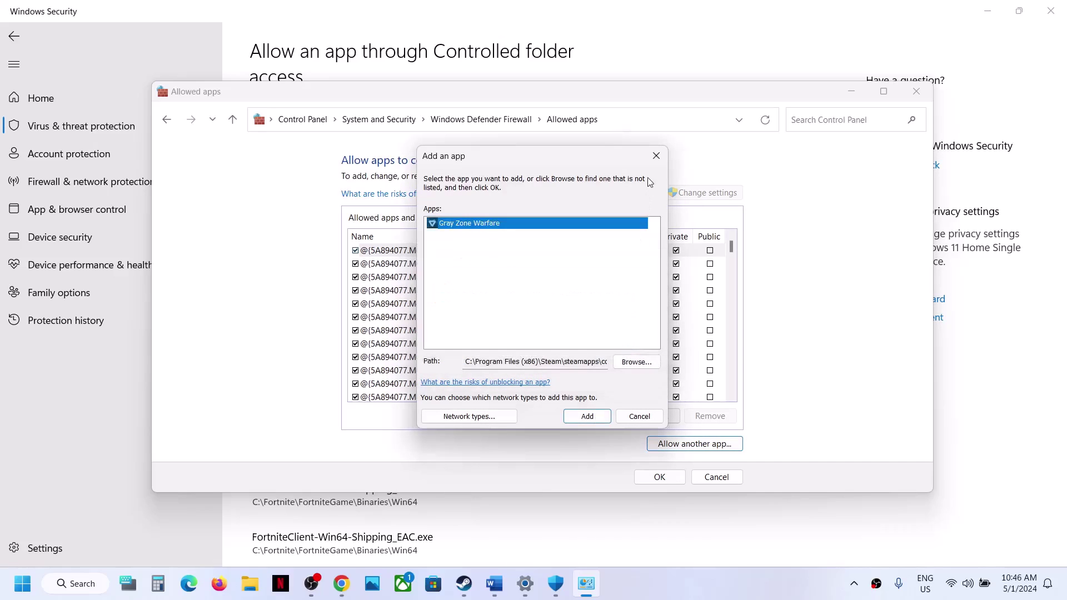
{"action": "left_click", "coordinate": [656, 155]}
- Locate the Gray Zone Warfare entry in the firewall's allowed apps list and confirm the list
{"action": "left_click", "coordinate": [485, 304]}
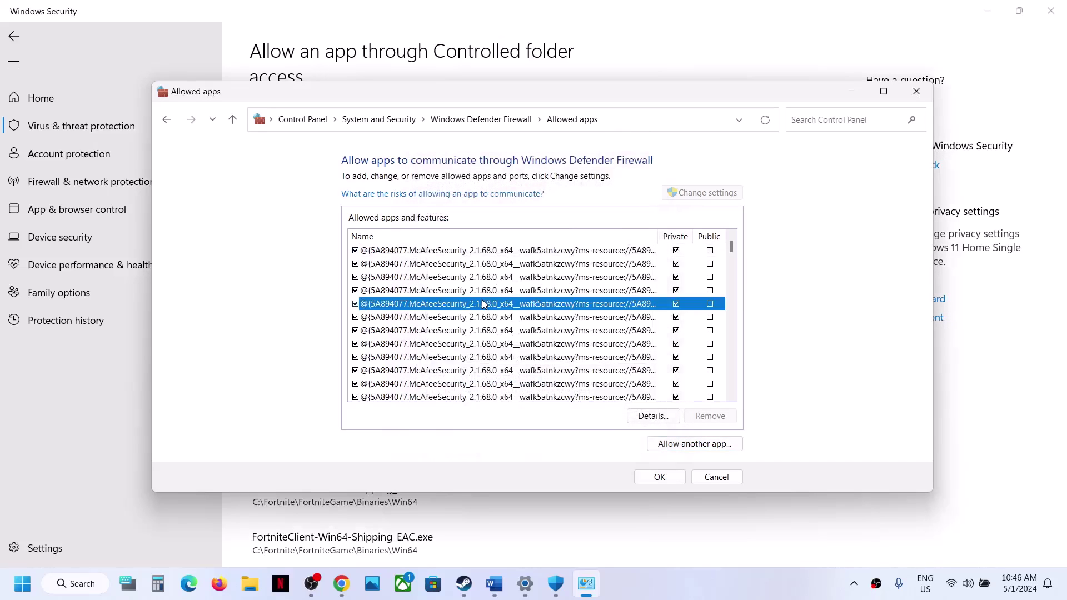
{"action": "type", "text": "gr"}
{"action": "left_click", "coordinate": [417, 295]}
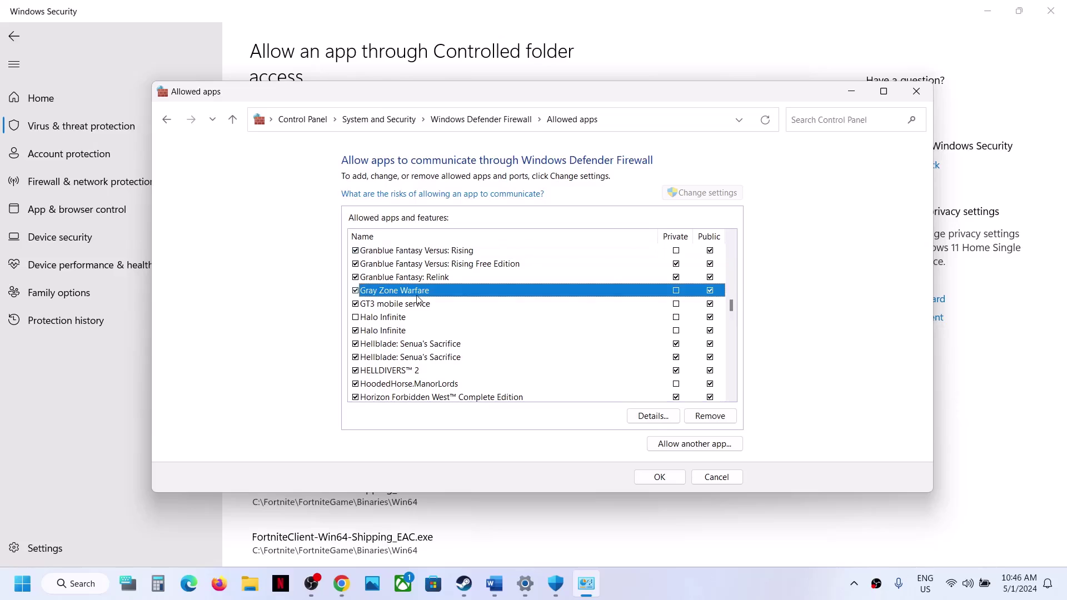
{"action": "left_click", "coordinate": [660, 477]}
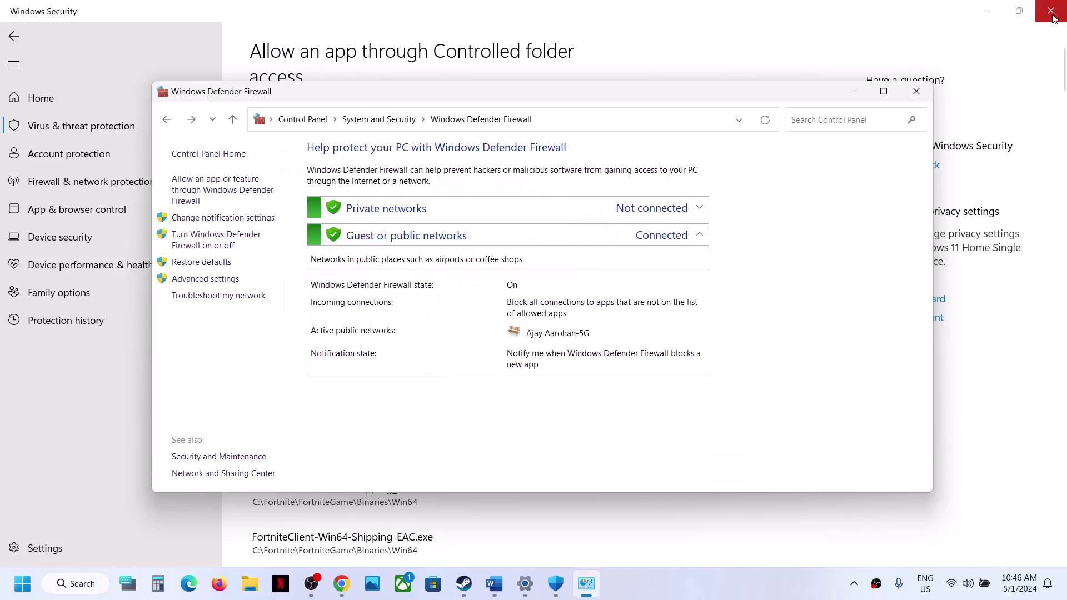
- Close the Windows Security, Windows Defender Firewall and Settings windows to return to the Word document
{"action": "left_click", "coordinate": [1053, 17]}
{"action": "left_click", "coordinate": [1053, 19]}
{"action": "left_click", "coordinate": [928, 82]}
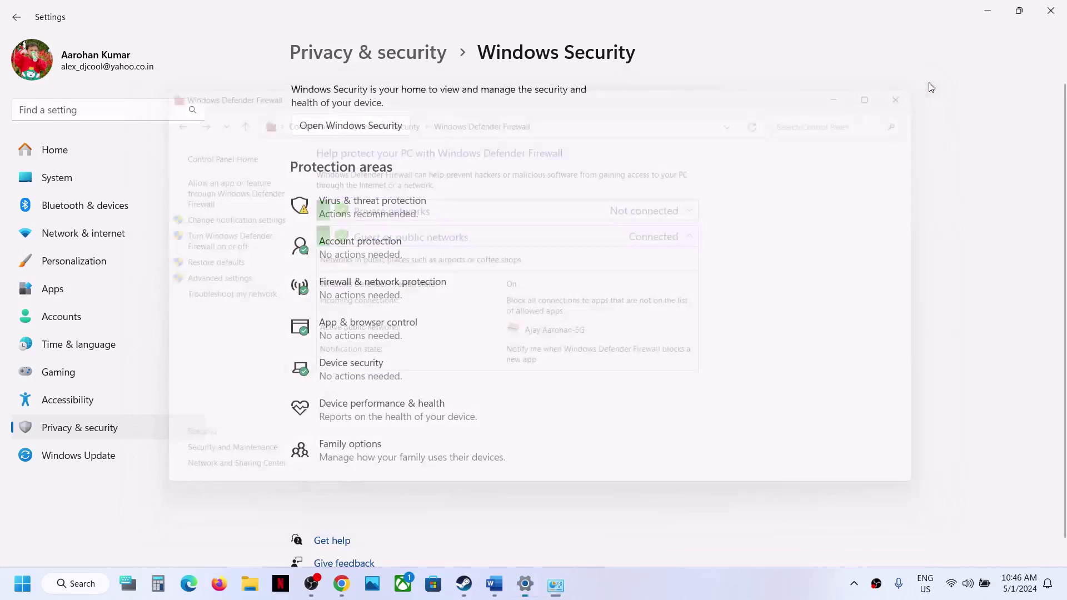
{"action": "left_click", "coordinate": [1050, 11]}
- Read the Step 9 power cycle instructions in the Word document, highlighting the power cable, power button, WIFI router and restart passages
{"action": "scroll", "coordinate": [396, 385], "scroll_direction": "down", "scroll_amount": 3}
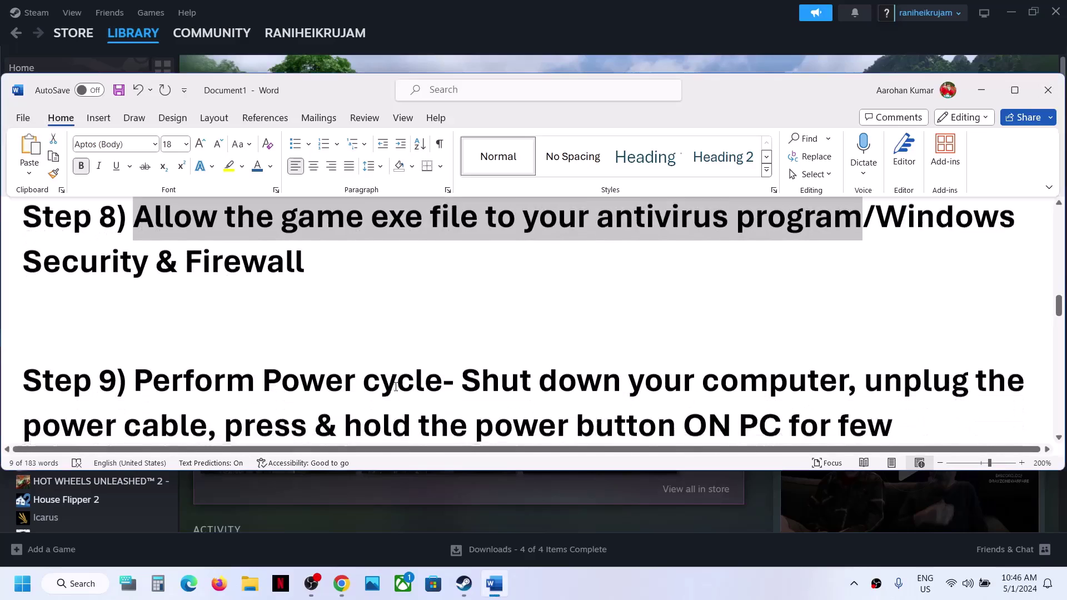
{"action": "left_click", "coordinate": [172, 320]}
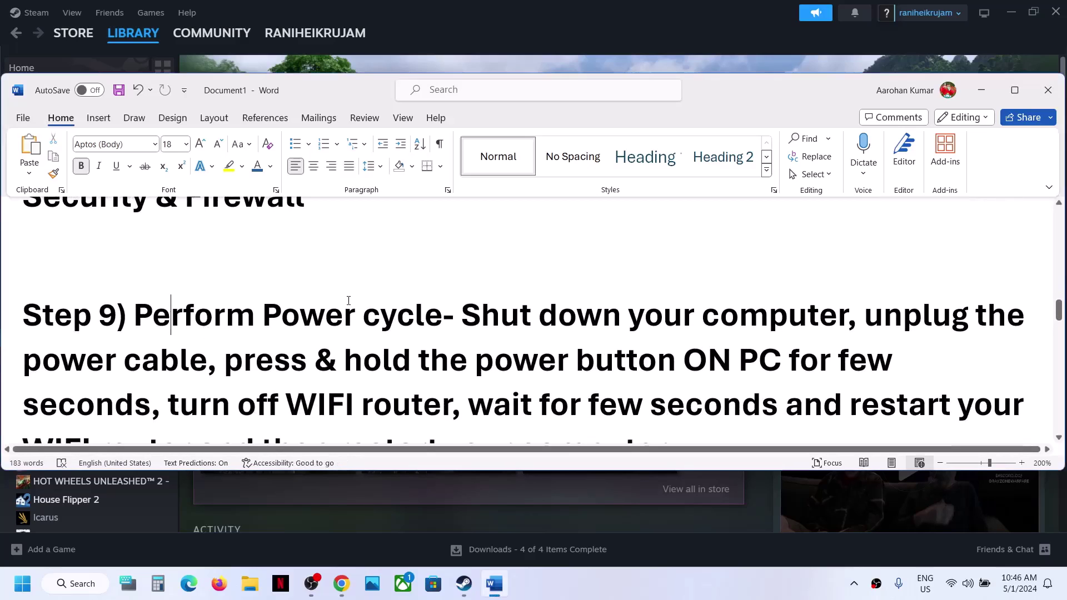
{"action": "left_click_drag", "start_coordinate": [449, 320], "coordinate": [207, 378]}
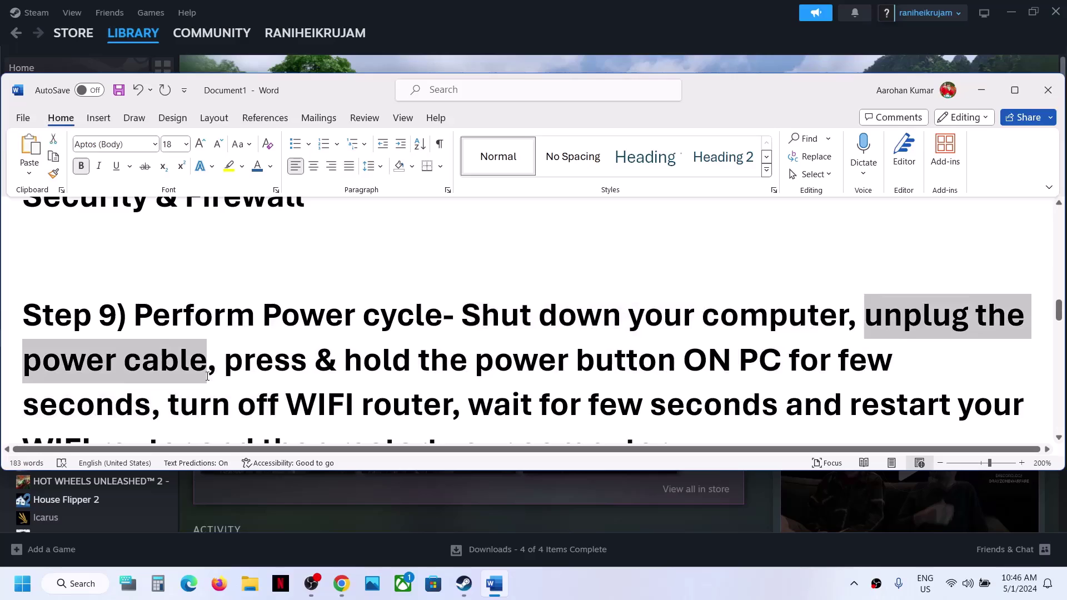
{"action": "left_click", "coordinate": [238, 378]}
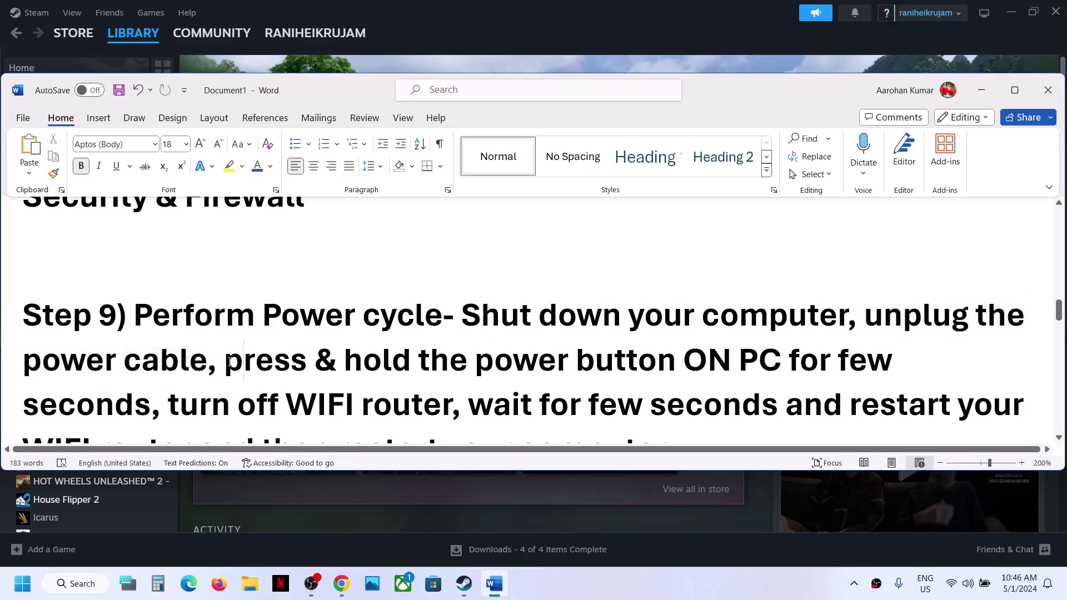
{"action": "left_click_drag", "start_coordinate": [238, 379], "coordinate": [151, 405]}
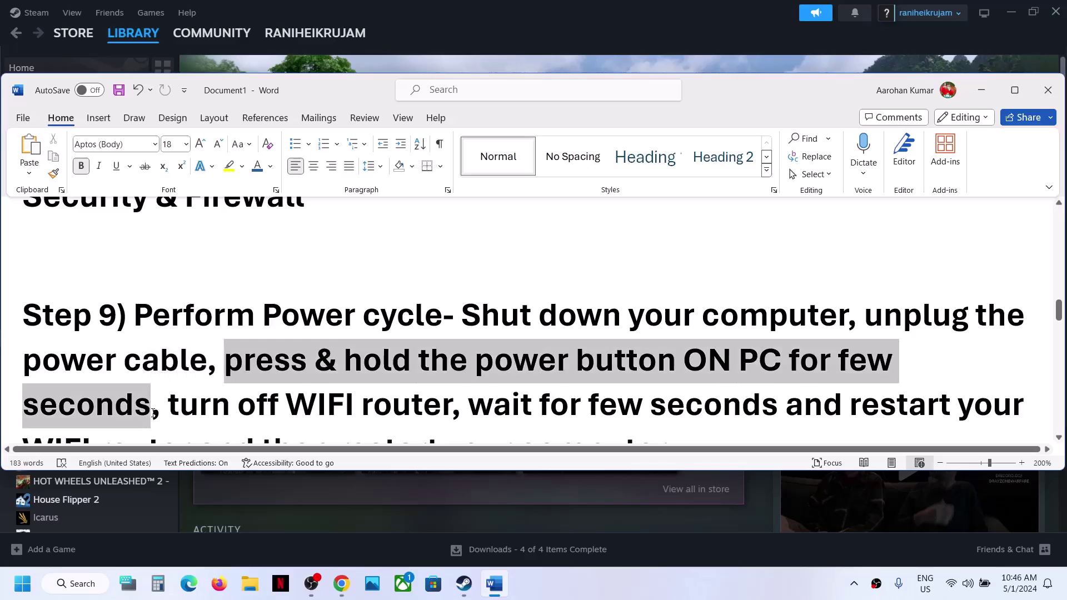
{"action": "left_click", "coordinate": [151, 405]}
{"action": "scroll", "coordinate": [153, 413], "scroll_direction": "down", "scroll_amount": 2}
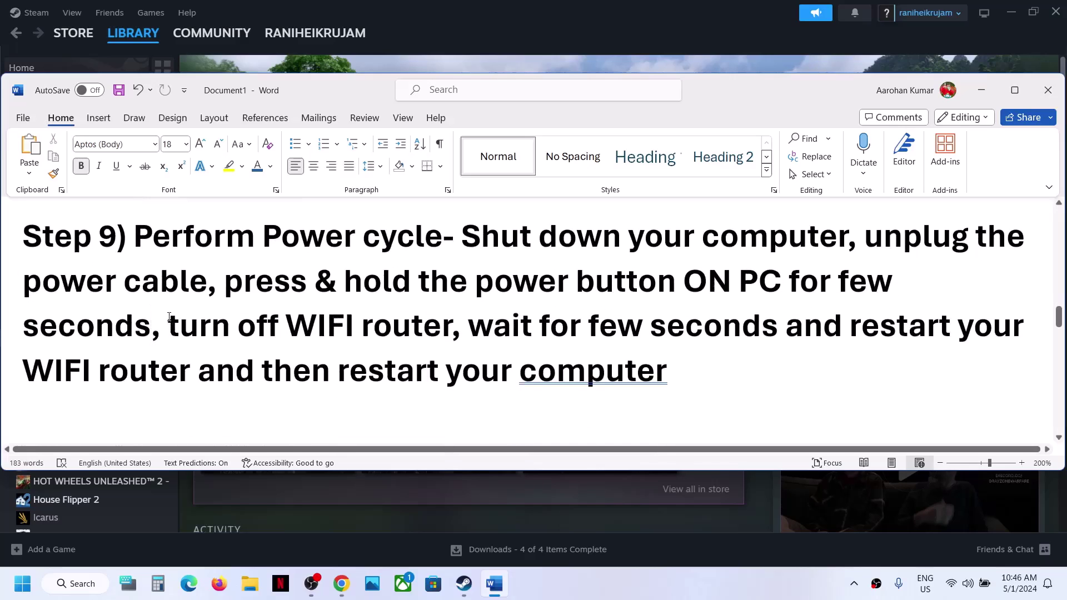
{"action": "left_click_drag", "start_coordinate": [169, 317], "coordinate": [179, 375]}
{"action": "left_click", "coordinate": [475, 328]}
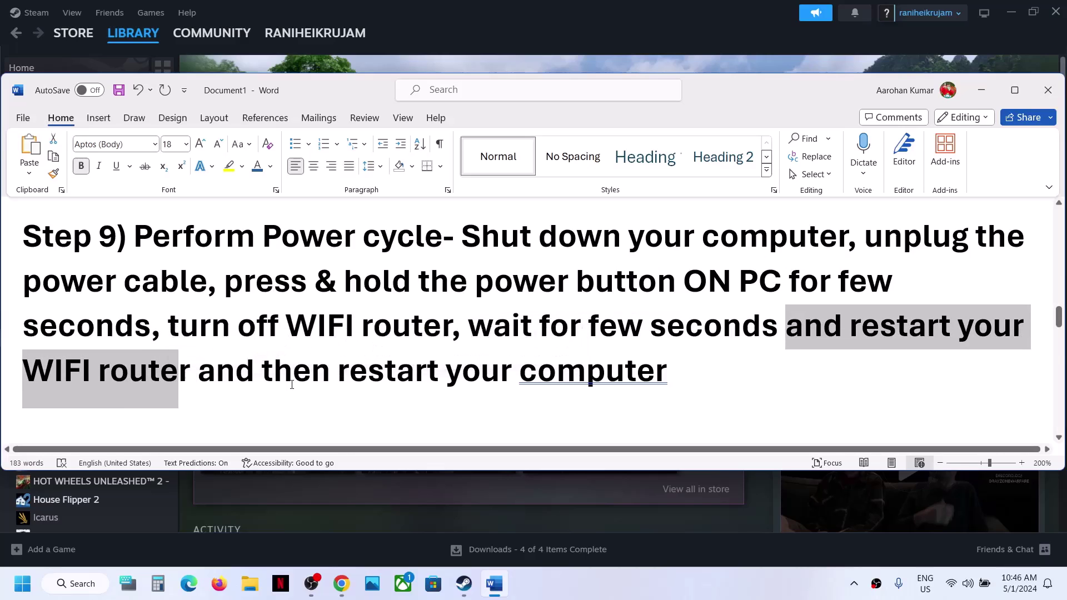
{"action": "left_click_drag", "start_coordinate": [291, 384], "coordinate": [667, 373]}
{"action": "left_click", "coordinate": [321, 292]}
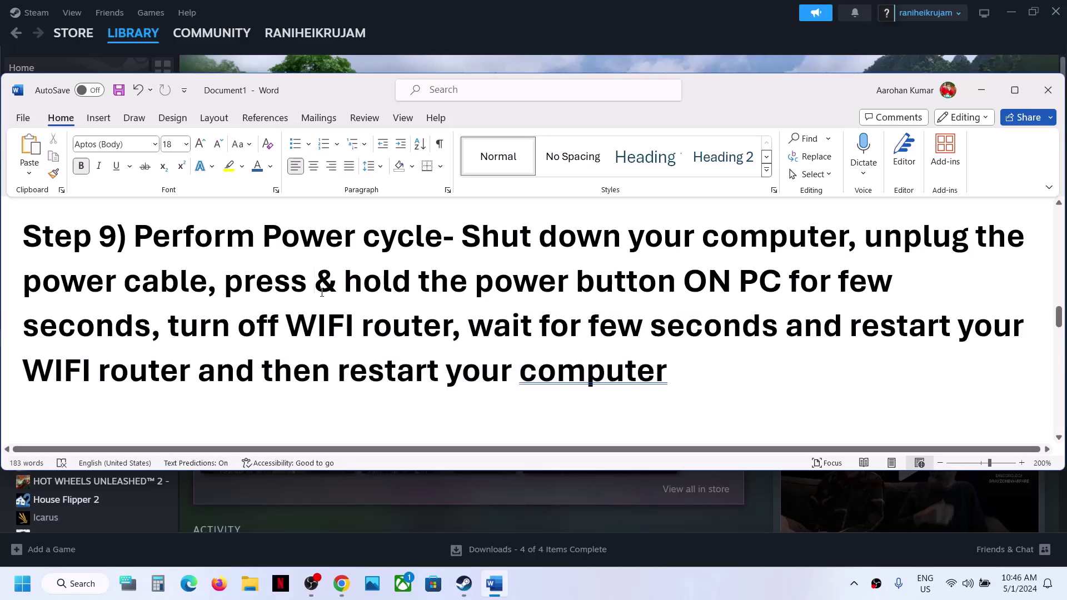
- Show Step 10 in the maximized Word document and open Command Prompt as administrator over it
{"action": "scroll", "coordinate": [321, 293], "scroll_direction": "down", "scroll_amount": 3}
{"action": "scroll", "coordinate": [209, 320], "scroll_direction": "down", "scroll_amount": 2}
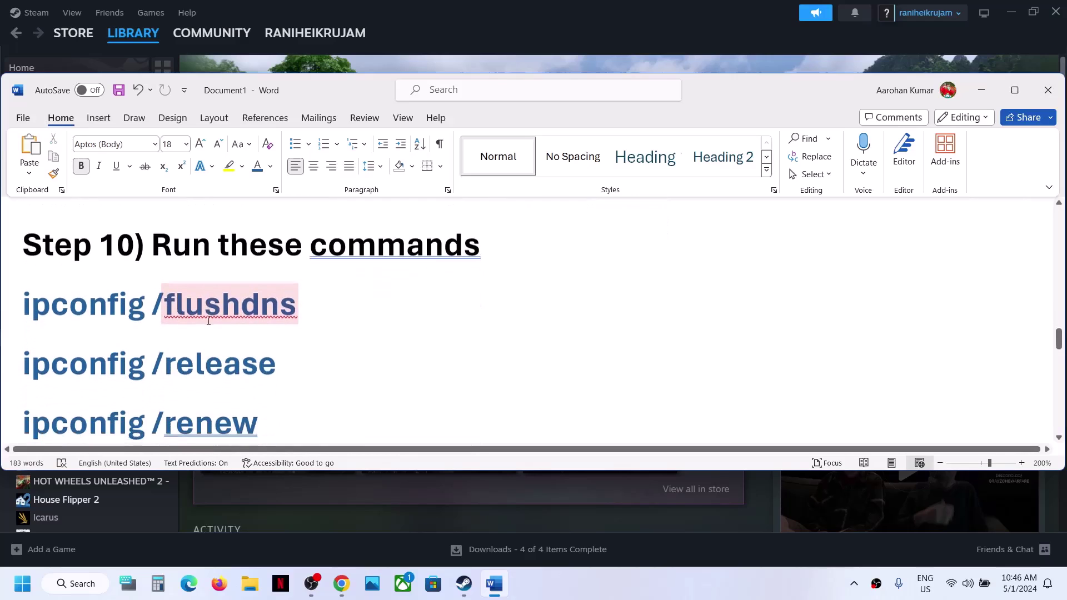
{"action": "left_click", "coordinate": [1023, 98]}
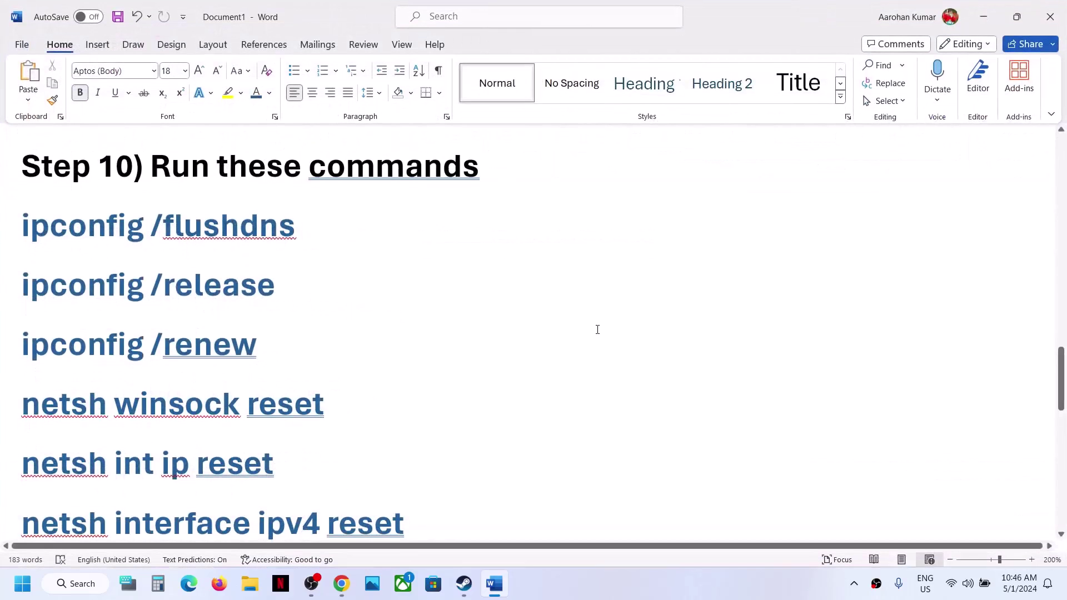
{"action": "left_click", "coordinate": [24, 584]}
{"action": "type", "text": "cmd"}
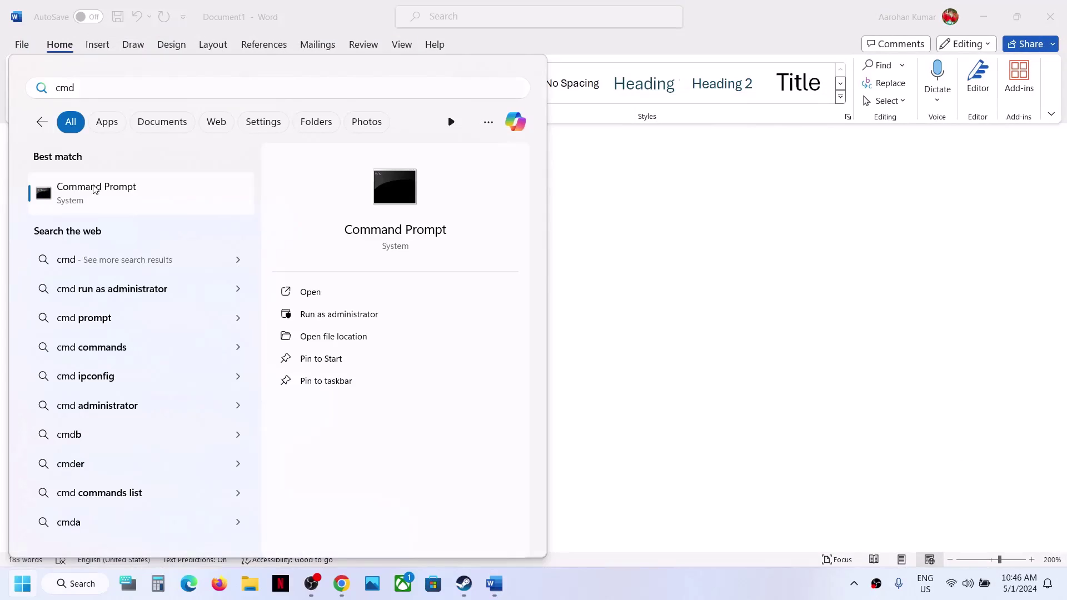
{"action": "right_click", "coordinate": [95, 189]}
{"action": "left_click", "coordinate": [174, 207]}
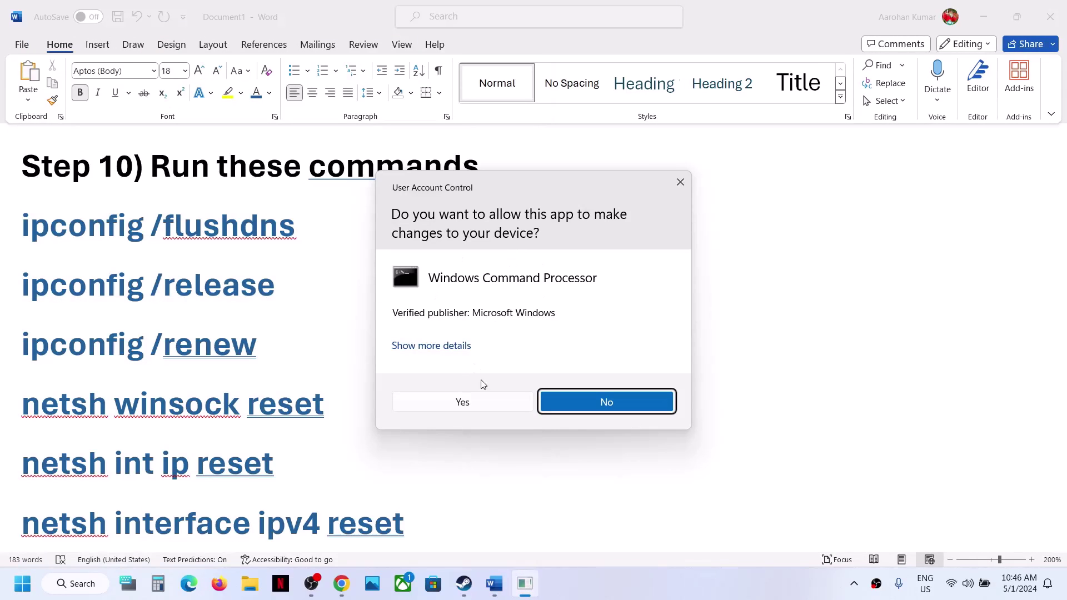
{"action": "left_click", "coordinate": [469, 412]}
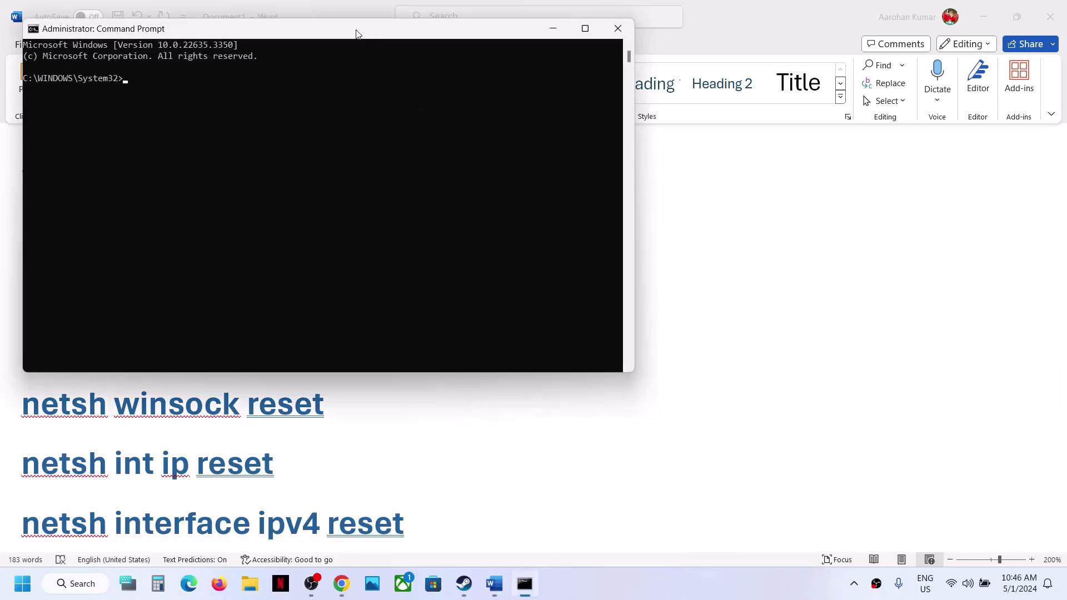
{"action": "left_click_drag", "start_coordinate": [357, 34], "coordinate": [563, 111]}
- Copy ipconfig /flushdns from the Word list and run it in the administrator Command Prompt
{"action": "left_click", "coordinate": [177, 249]}
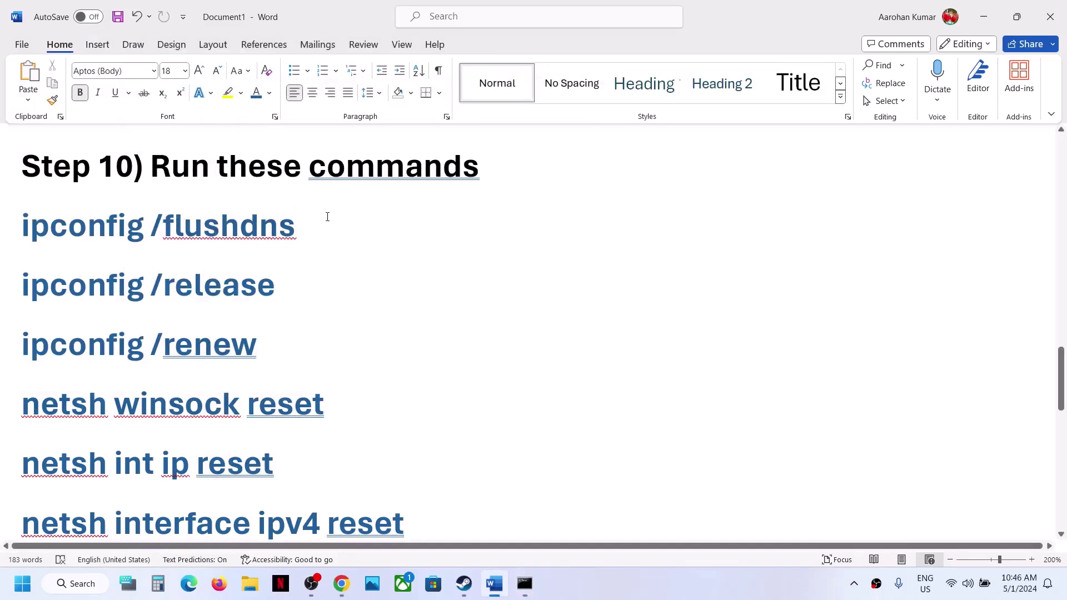
{"action": "left_click_drag", "start_coordinate": [327, 217], "coordinate": [12, 228]}
{"action": "key", "text": "super+c"}
{"action": "key", "text": "alt+Tab"}
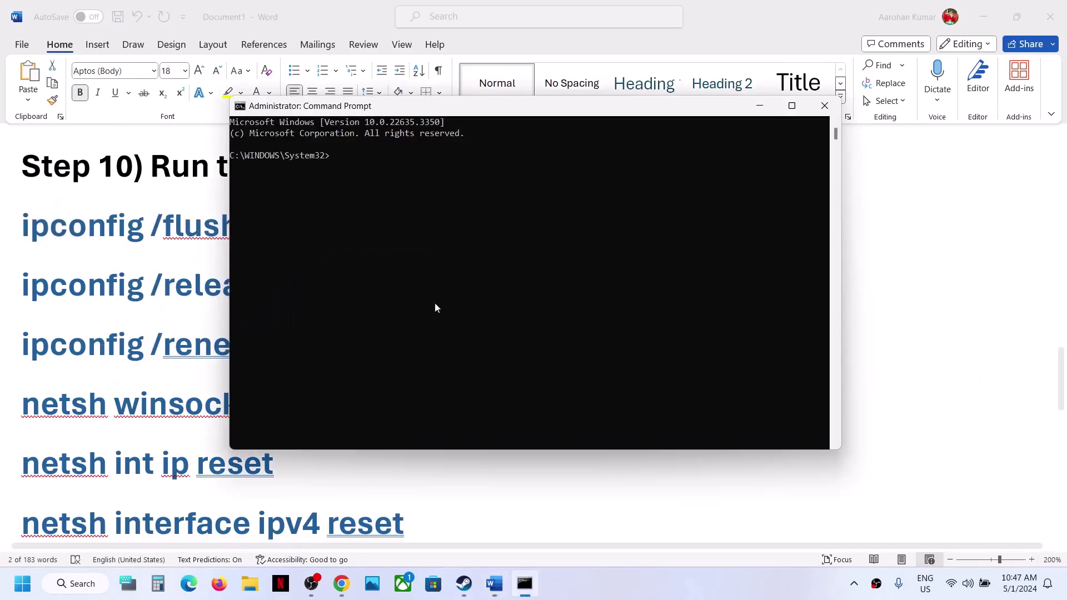
{"action": "right_click", "coordinate": [409, 282]}
{"action": "key", "text": "Return"}
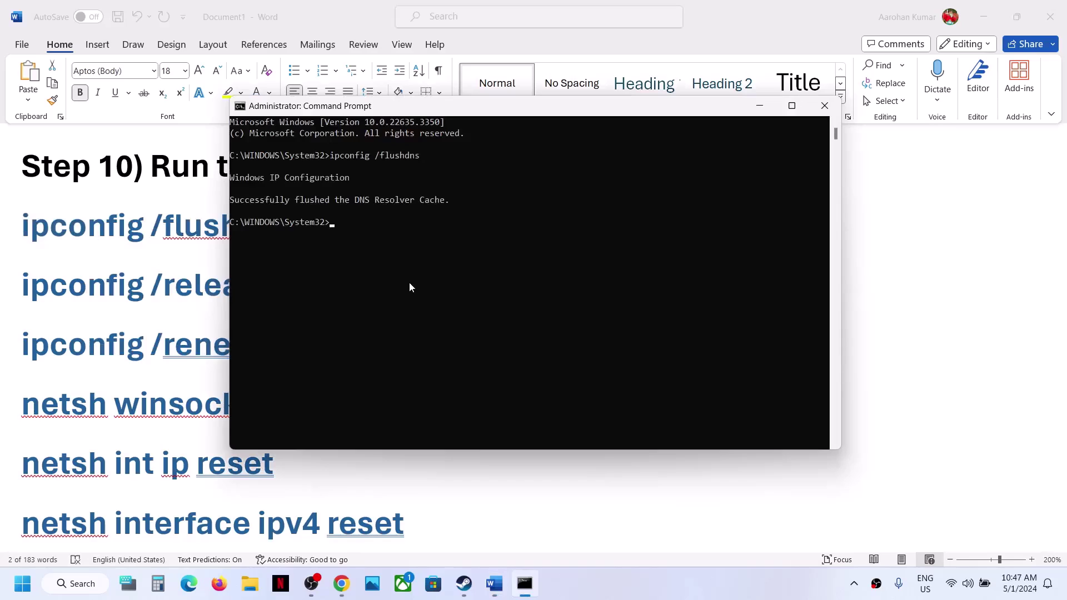
- Copy ipconfig /release from the Word list and run it in Command Prompt
{"action": "key", "text": "alt+Tab"}
{"action": "triple_click", "coordinate": [197, 285]}
{"action": "key", "text": "ctrl+c"}
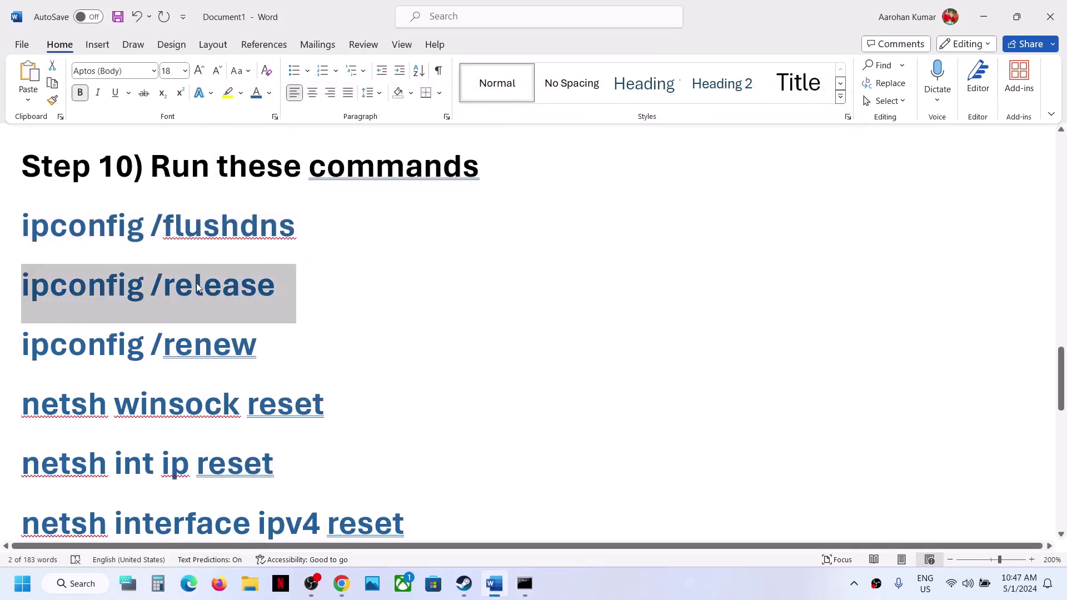
{"action": "key", "text": "alt+Tab"}
{"action": "key", "text": "ctrl+v"}
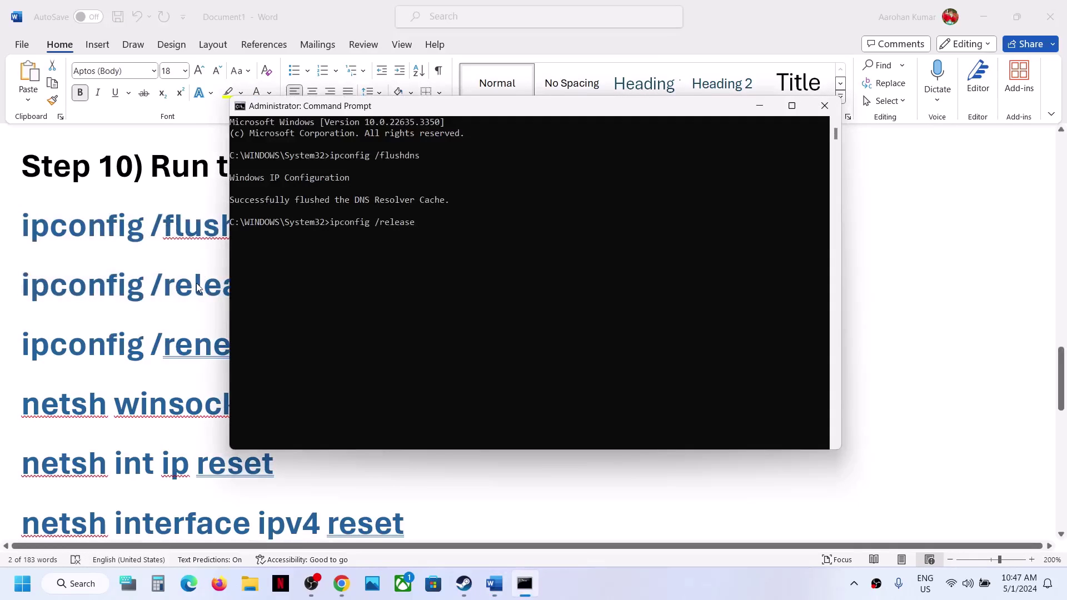
{"action": "key", "text": "Return"}
- Copy ipconfig /renew from the Word list and run it in Command Prompt
{"action": "key", "text": "alt+Tab"}
{"action": "double_click", "coordinate": [95, 340]}
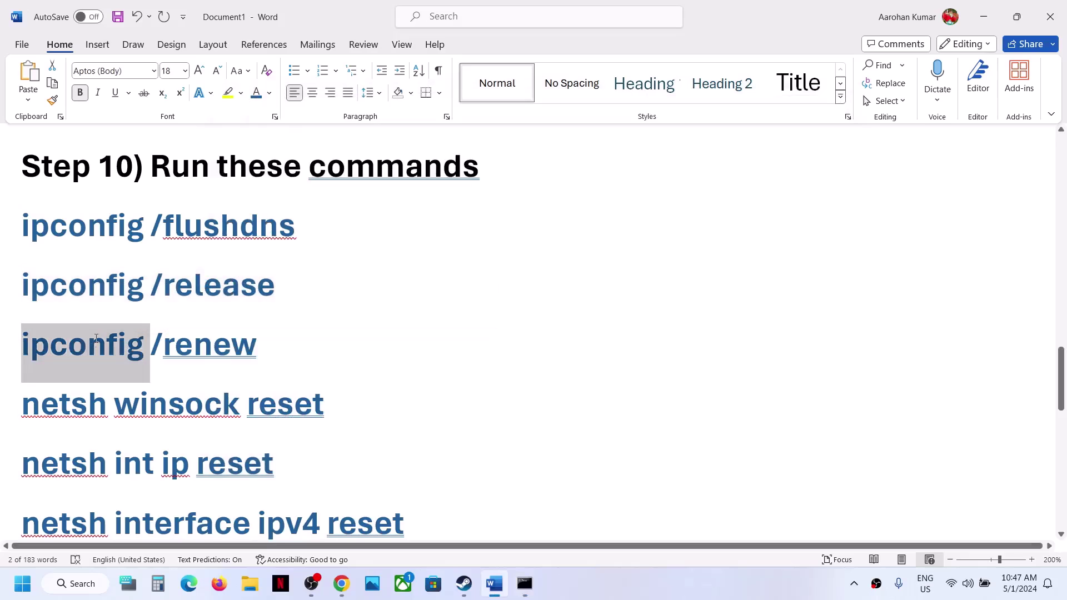
{"action": "triple_click", "coordinate": [157, 340]}
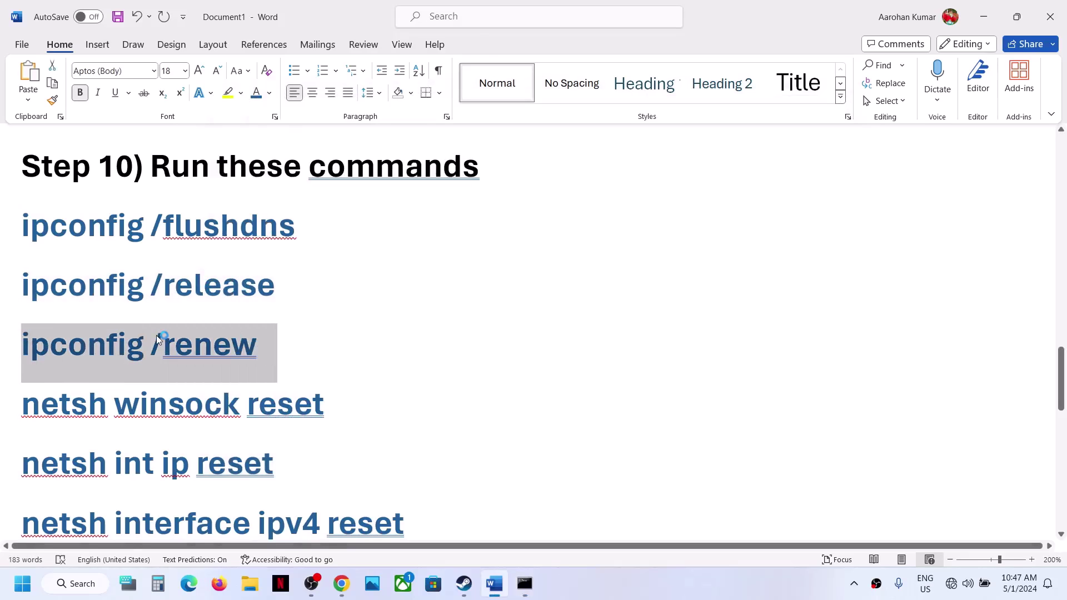
{"action": "key", "text": "alt+Tab"}
{"action": "type", "text": "ipconfig /renew"}
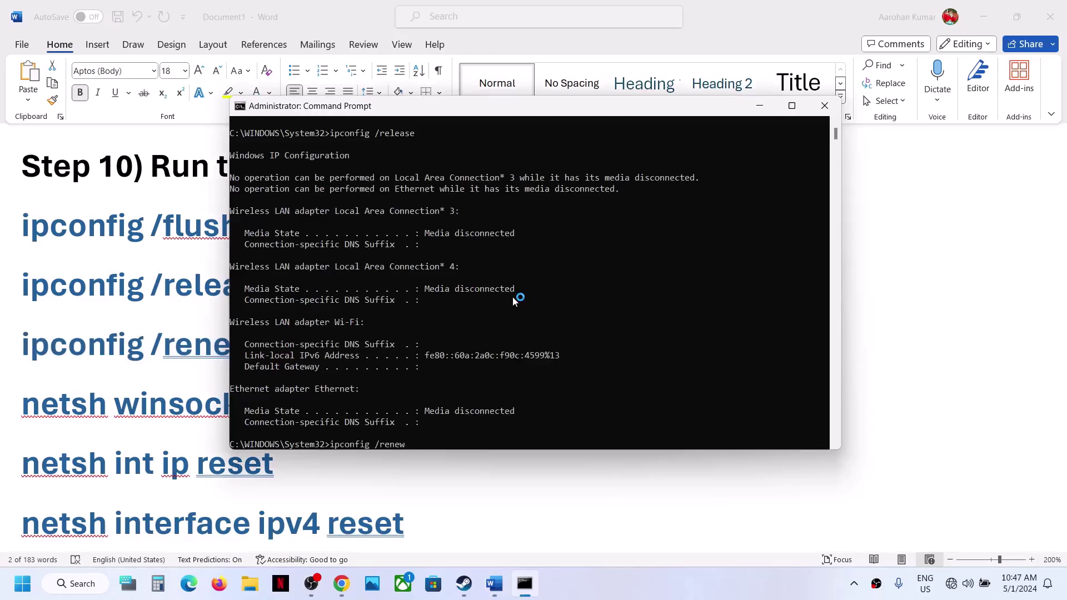
{"action": "key", "text": "Return"}
- Copy netsh winsock reset from the Word list and run it in Command Prompt
{"action": "key", "text": "alt+Tab"}
{"action": "double_click", "coordinate": [249, 398]}
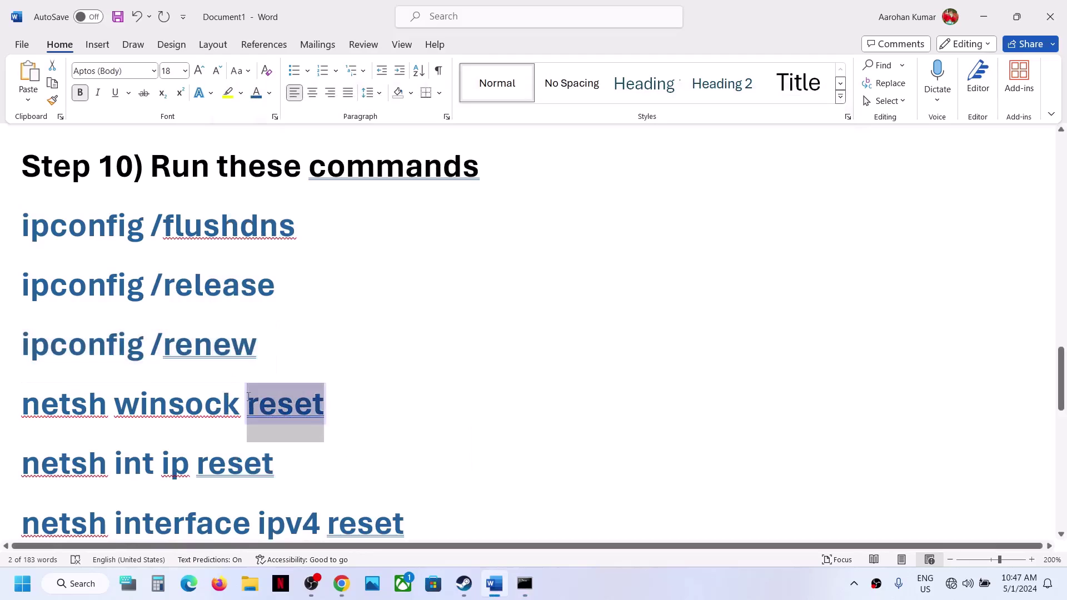
{"action": "left_click", "coordinate": [367, 402]}
{"action": "left_click_drag", "start_coordinate": [367, 402], "coordinate": [34, 414]}
{"action": "key", "text": "ctrl+c"}
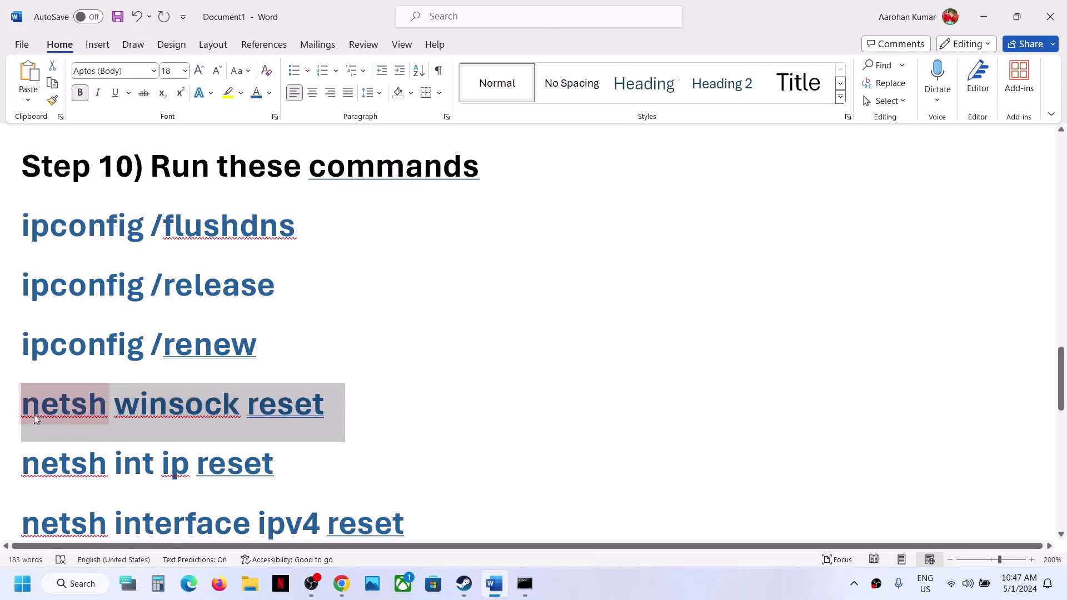
{"action": "key", "text": "alt+Tab"}
{"action": "key", "text": "ctrl+v"}
{"action": "key", "text": "Return"}
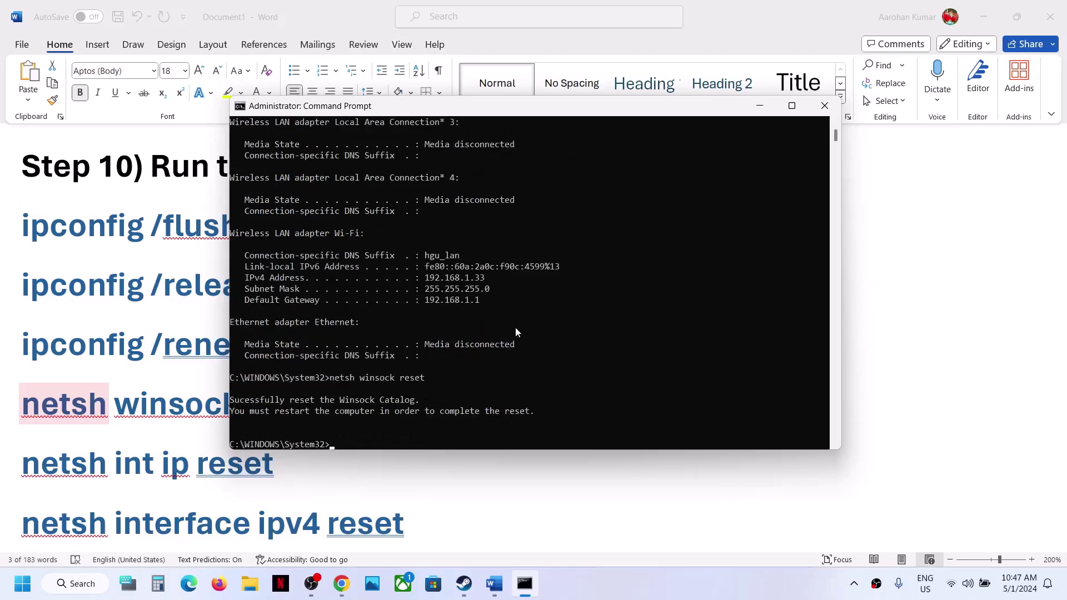
- Copy netsh int ip reset from the Word list and run it in Command Prompt
{"action": "key", "text": "alt+Tab"}
{"action": "scroll", "coordinate": [281, 394], "scroll_direction": "down", "scroll_amount": 3}
{"action": "scroll", "coordinate": [281, 394], "scroll_direction": "down", "scroll_amount": 1}
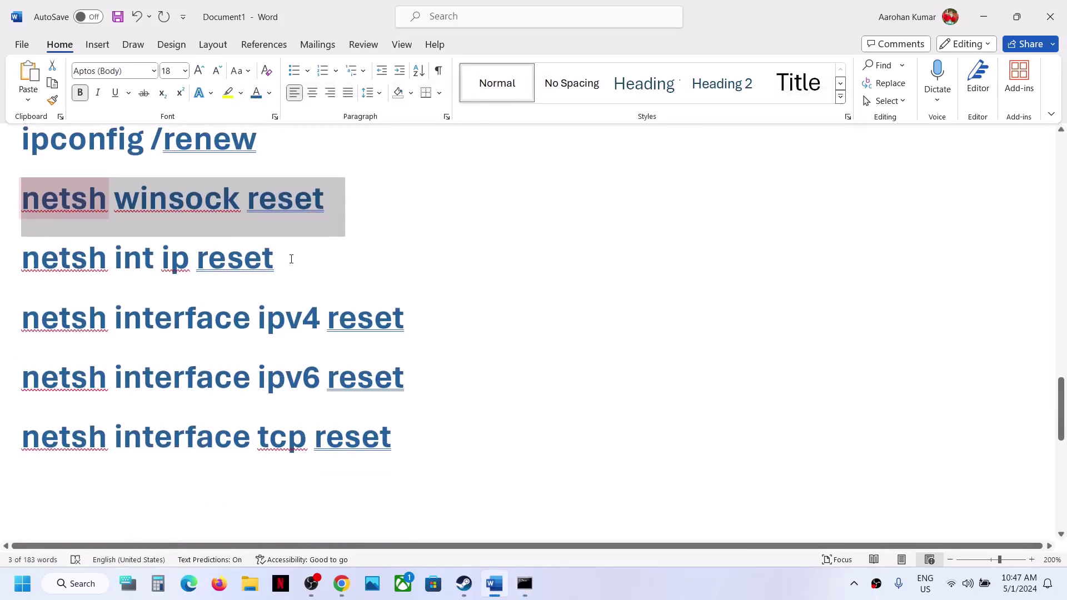
{"action": "left_click_drag", "start_coordinate": [291, 259], "coordinate": [22, 261]}
{"action": "key", "text": "ctrl+c"}
{"action": "key", "text": "alt+Tab"}
{"action": "key", "text": "ctrl+v"}
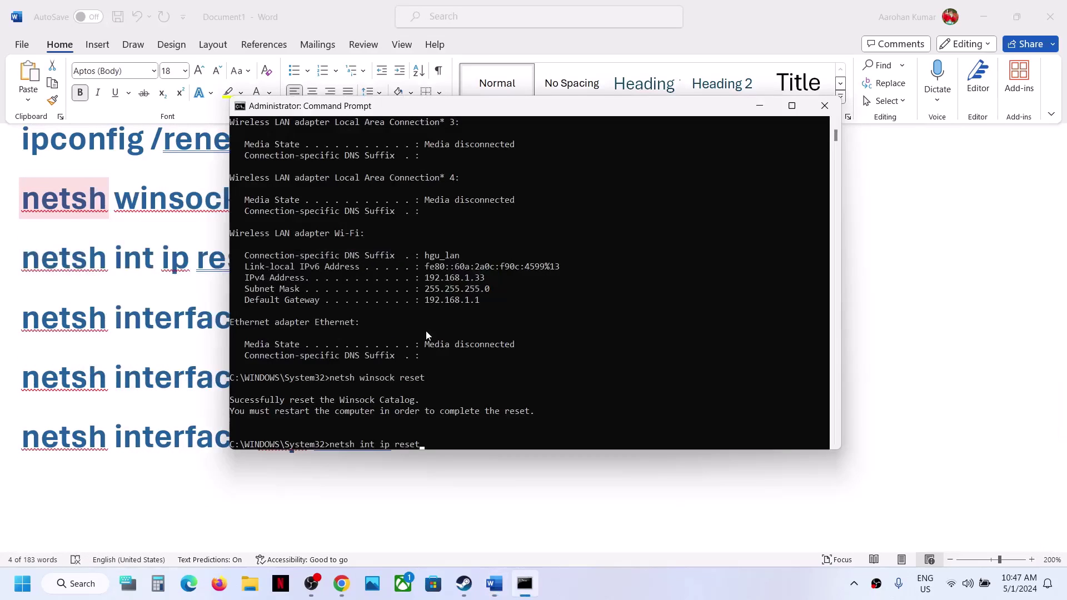
{"action": "key", "text": "Return"}
- Copy netsh interface ipv4 reset from the Word list and run it in Command Prompt
{"action": "key", "text": "alt+Tab"}
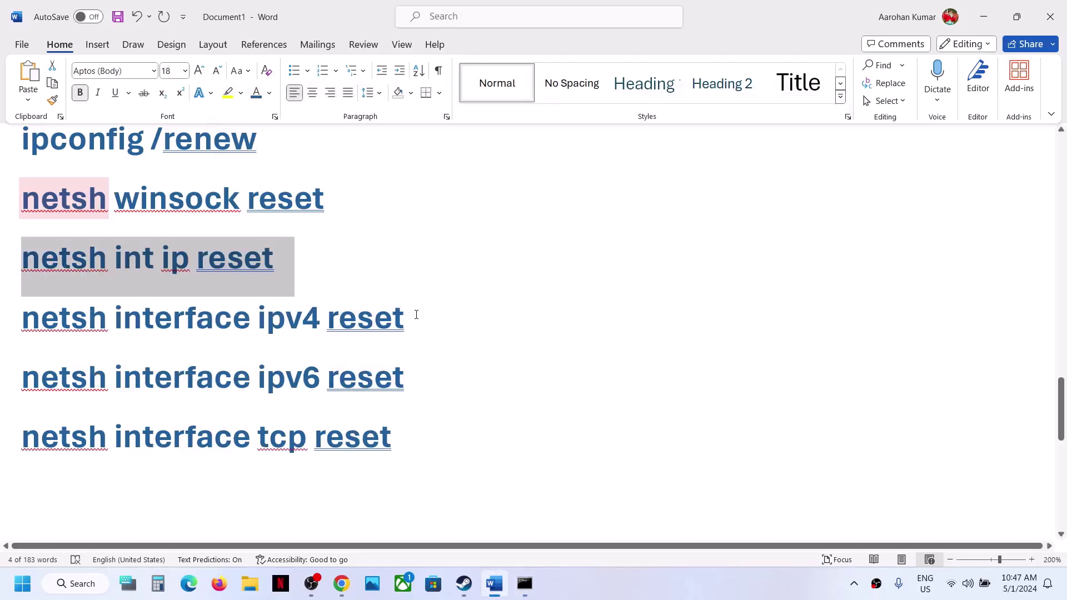
{"action": "left_click_drag", "start_coordinate": [414, 309], "coordinate": [78, 327]}
{"action": "key", "text": "ctrl+c"}
{"action": "key", "text": "alt+Tab"}
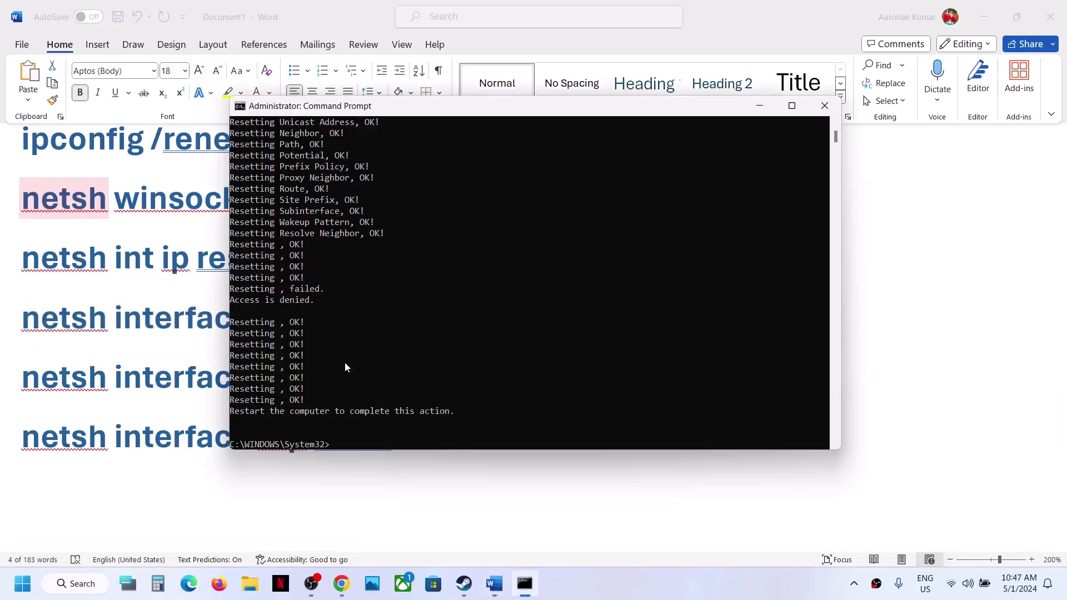
{"action": "key", "text": "ctrl+v"}
{"action": "key", "text": "Return"}
- Copy netsh interface ipv6 reset from the Word list and run it in Command Prompt
{"action": "key", "text": "alt+Tab"}
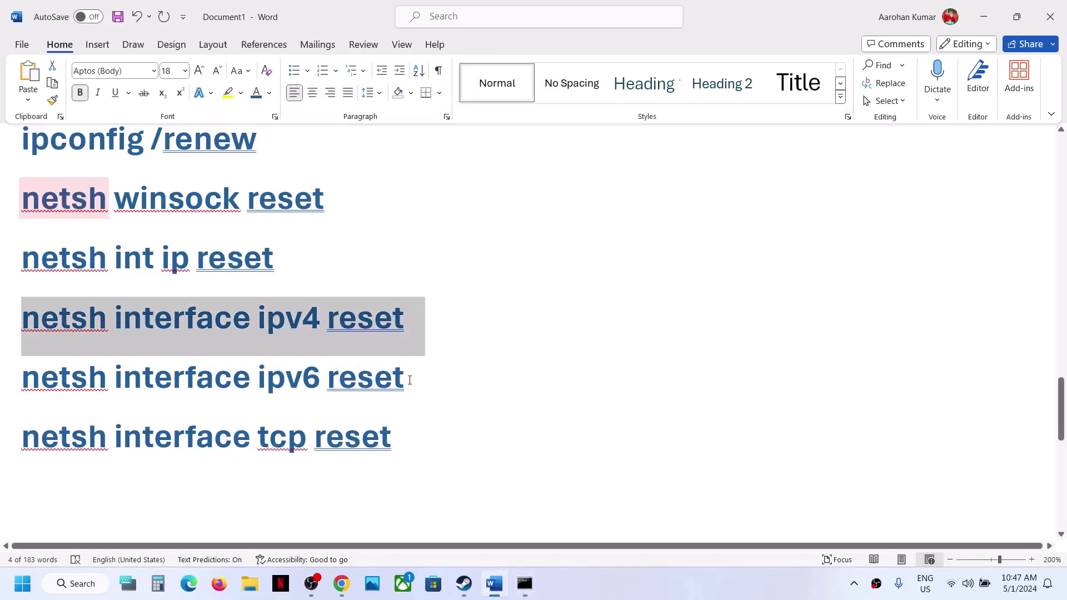
{"action": "left_click_drag", "start_coordinate": [429, 374], "coordinate": [60, 370]}
{"action": "key", "text": "ctrl+c"}
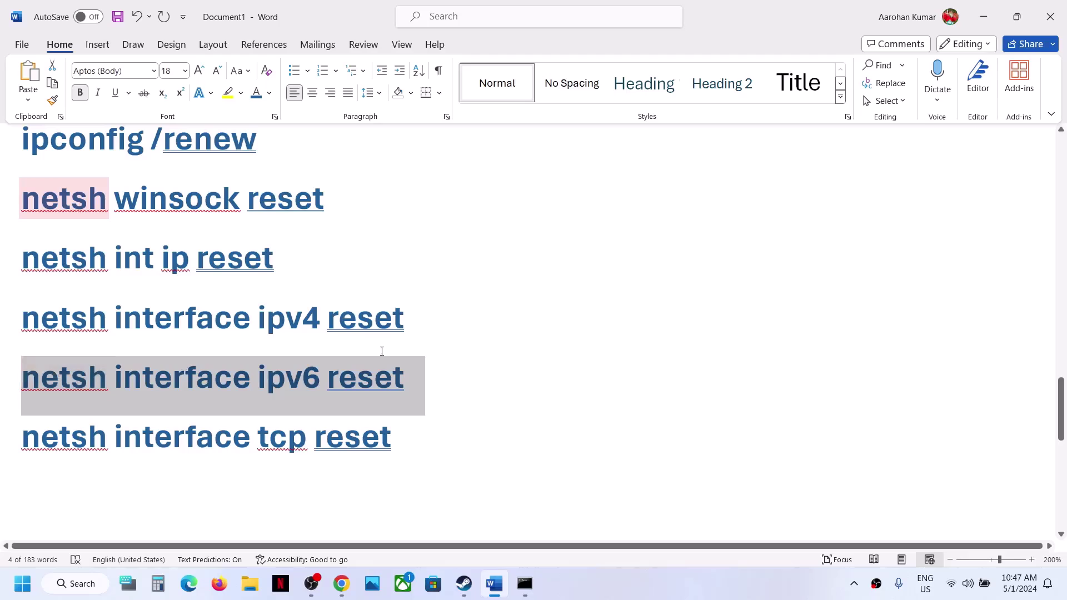
{"action": "key", "text": "alt+Tab"}
{"action": "key", "text": "ctrl+v"}
{"action": "key", "text": "Return"}
- Copy netsh interface tcp reset from the Word list and run it in Command Prompt
{"action": "key", "text": "alt+Tab"}
{"action": "left_click_drag", "start_coordinate": [422, 439], "coordinate": [35, 463]}
{"action": "key", "text": "ctrl+c"}
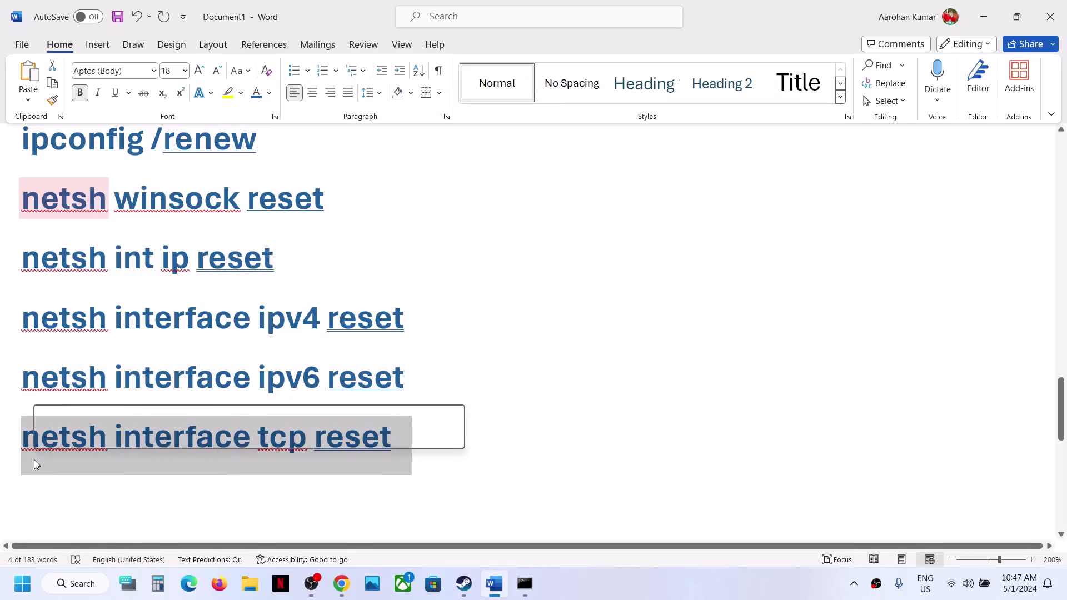
{"action": "key", "text": "alt+Tab"}
{"action": "key", "text": "ctrl+v"}
{"action": "key", "text": "Return"}
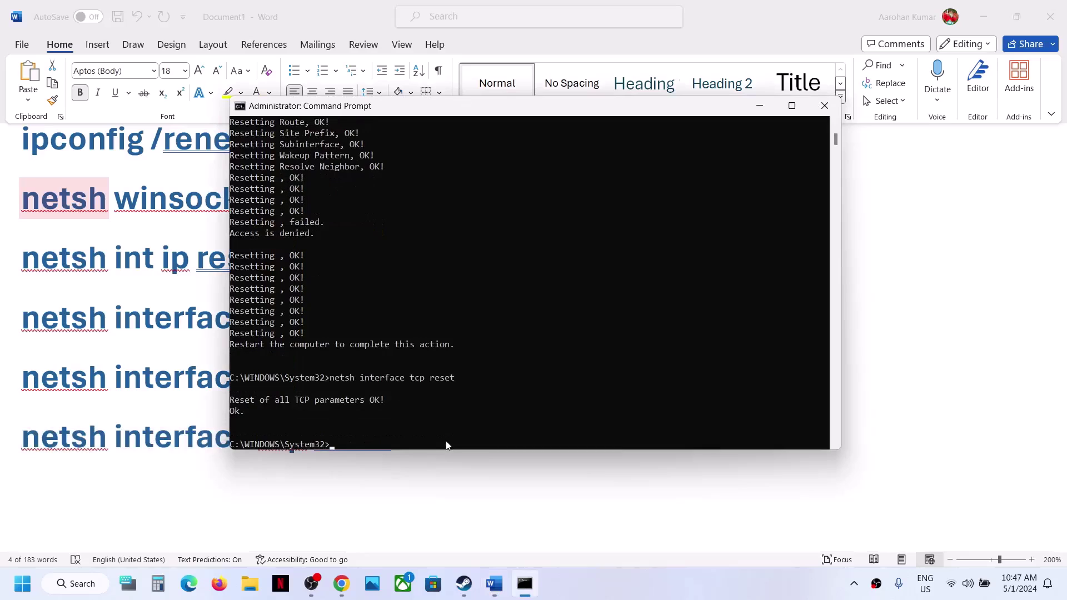
- Highlight the restart instruction in the command output, show the computer's Restart option without choosing it, and return to the Word list
{"action": "left_click_drag", "start_coordinate": [305, 349], "coordinate": [453, 356]}
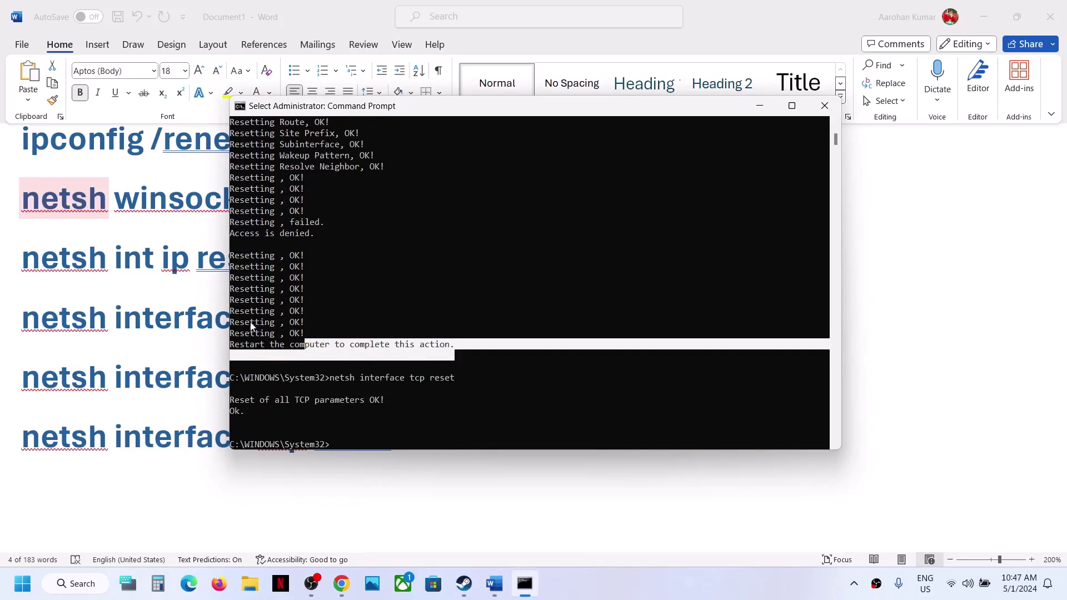
{"action": "left_click_drag", "start_coordinate": [238, 349], "coordinate": [311, 347]}
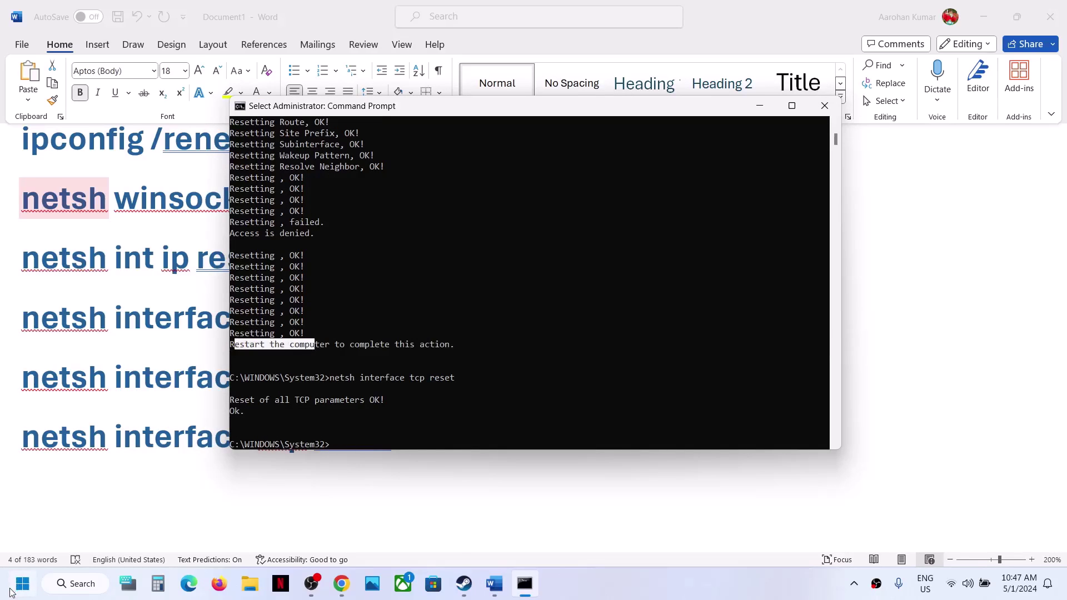
{"action": "left_click", "coordinate": [11, 590]}
{"action": "left_click", "coordinate": [404, 536]}
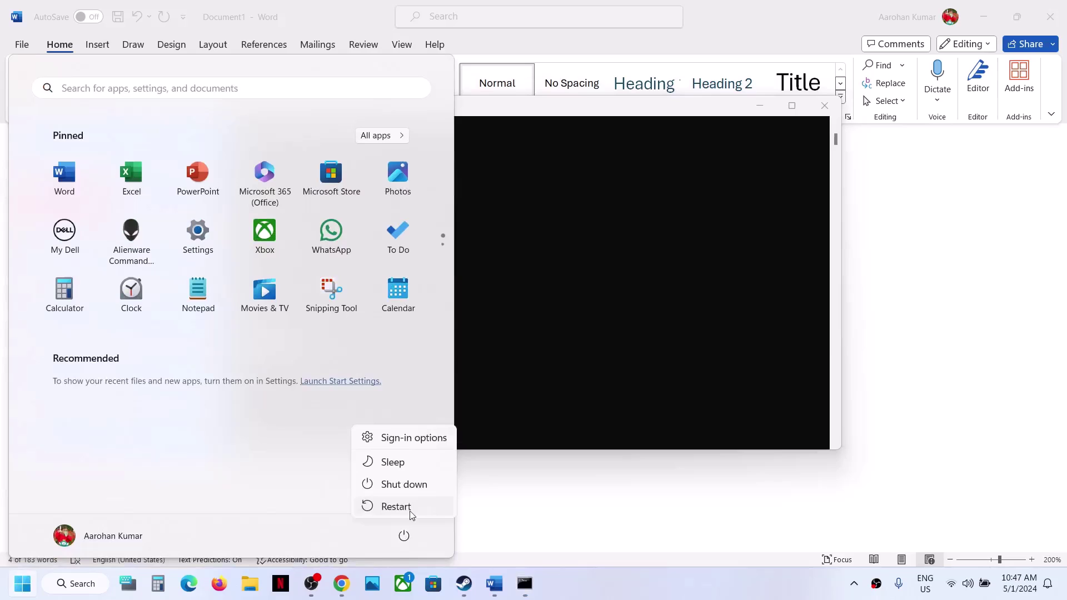
{"action": "left_click", "coordinate": [607, 514]}
{"action": "left_click", "coordinate": [608, 513]}
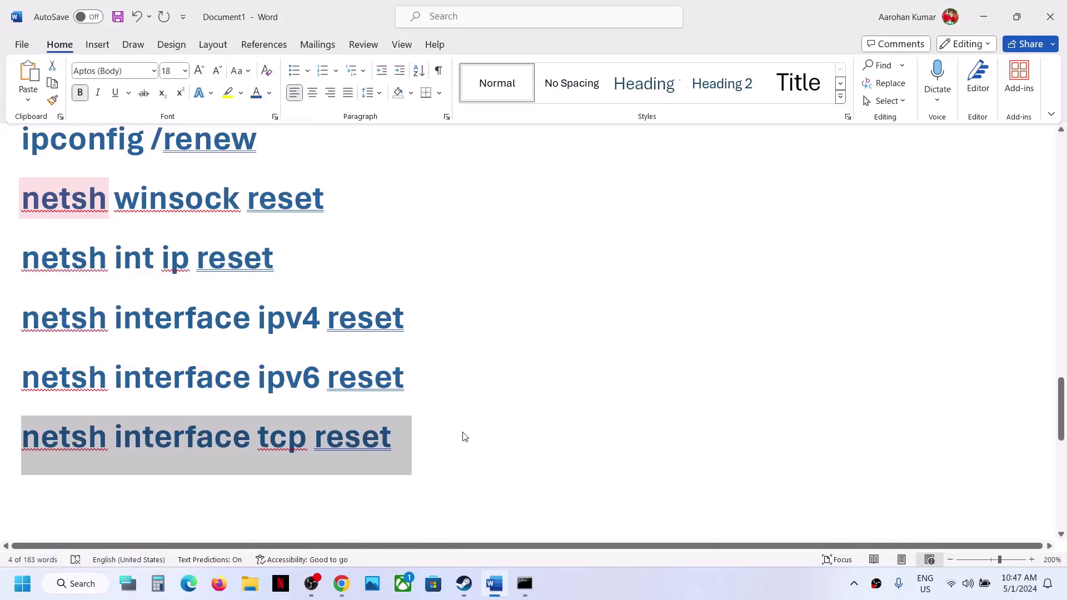
- Highlight the Step 11 note "Make sure you have the WIFI password" in the Word list
{"action": "scroll", "coordinate": [465, 436], "scroll_direction": "down", "scroll_amount": 3}
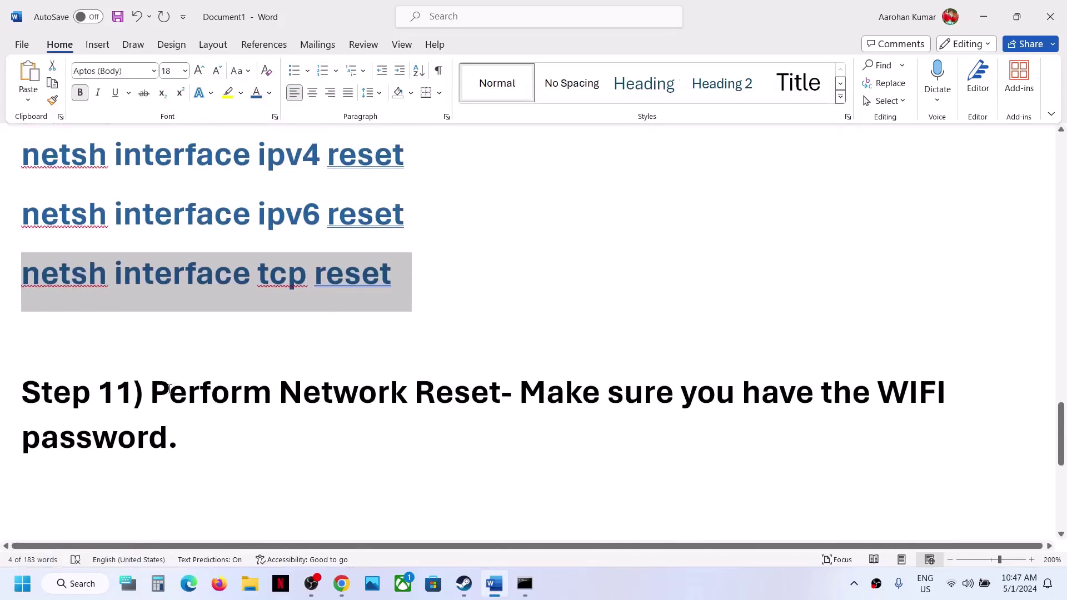
{"action": "left_click_drag", "start_coordinate": [170, 389], "coordinate": [184, 444]}
{"action": "left_click", "coordinate": [535, 434]}
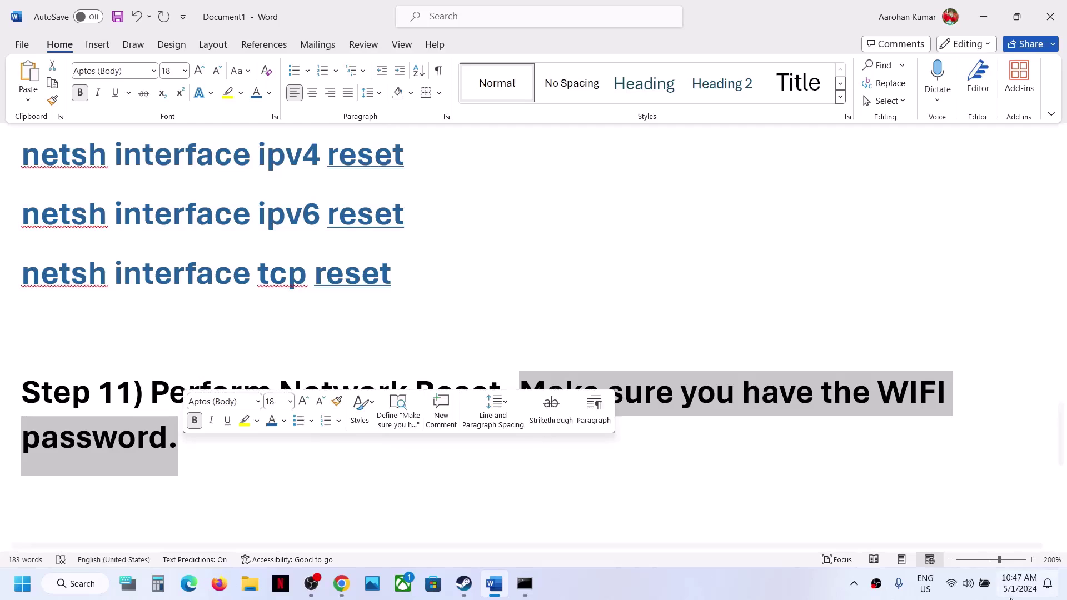
{"action": "left_click", "coordinate": [702, 505]}
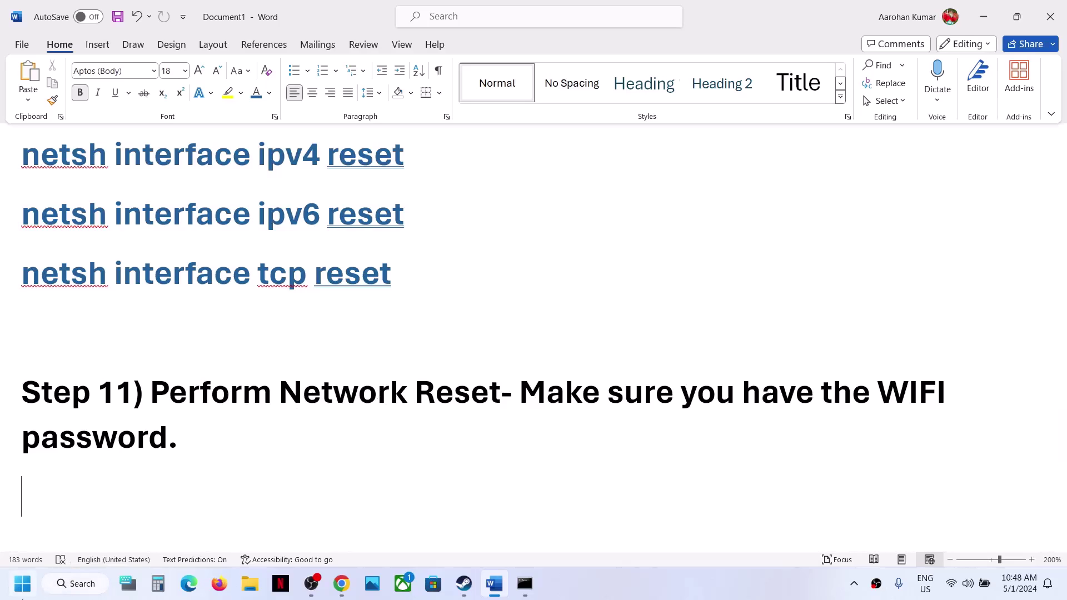
- Open Network reset under Advanced network settings in Windows Settings, request the reset and decline its confirmation
{"action": "left_click", "coordinate": [23, 582]}
{"action": "left_click", "coordinate": [198, 236]}
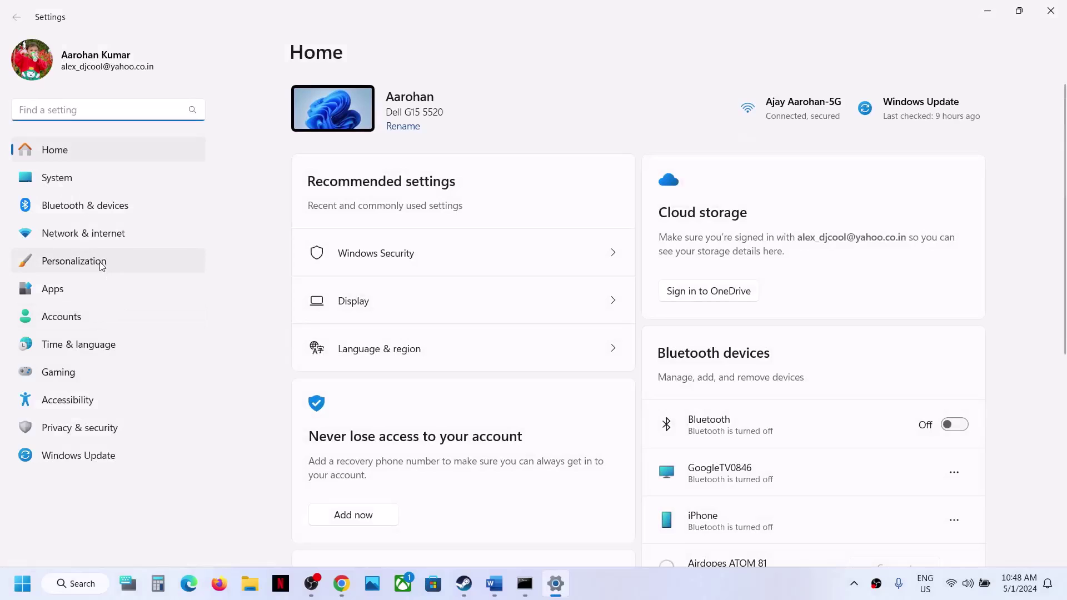
{"action": "left_click", "coordinate": [91, 242]}
{"action": "scroll", "coordinate": [459, 305], "scroll_direction": "down", "scroll_amount": 2}
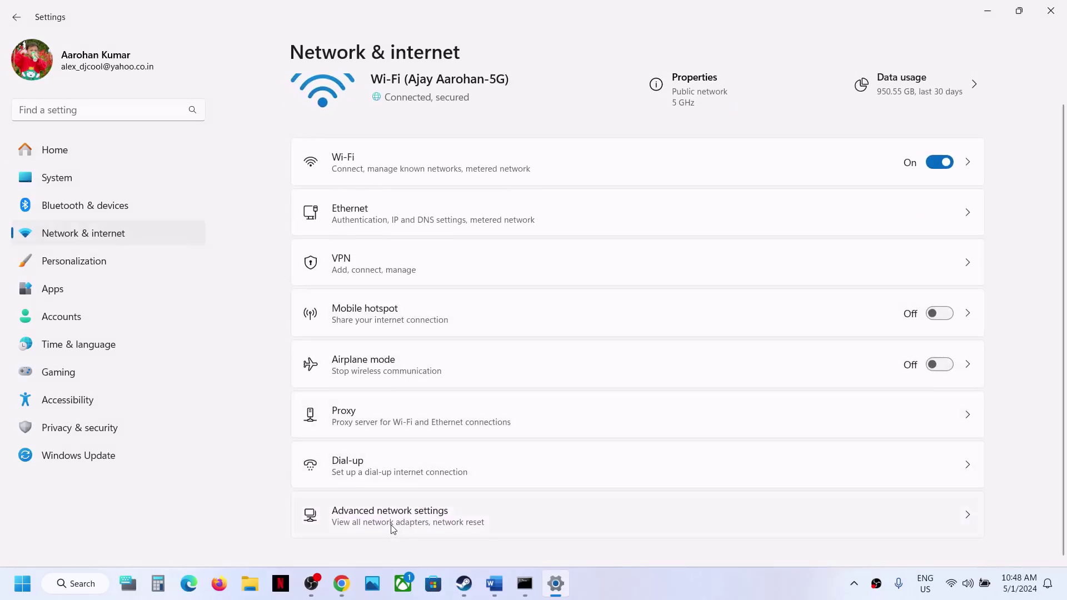
{"action": "left_click", "coordinate": [392, 514]}
{"action": "scroll", "coordinate": [425, 403], "scroll_direction": "down", "scroll_amount": 2}
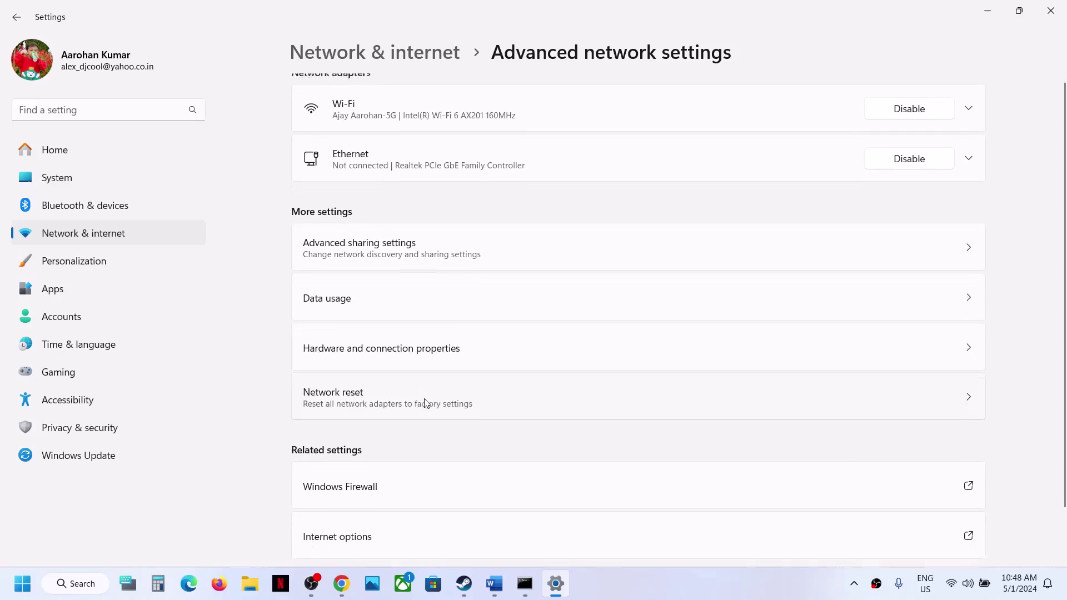
{"action": "scroll", "coordinate": [424, 400], "scroll_direction": "up", "scroll_amount": 2}
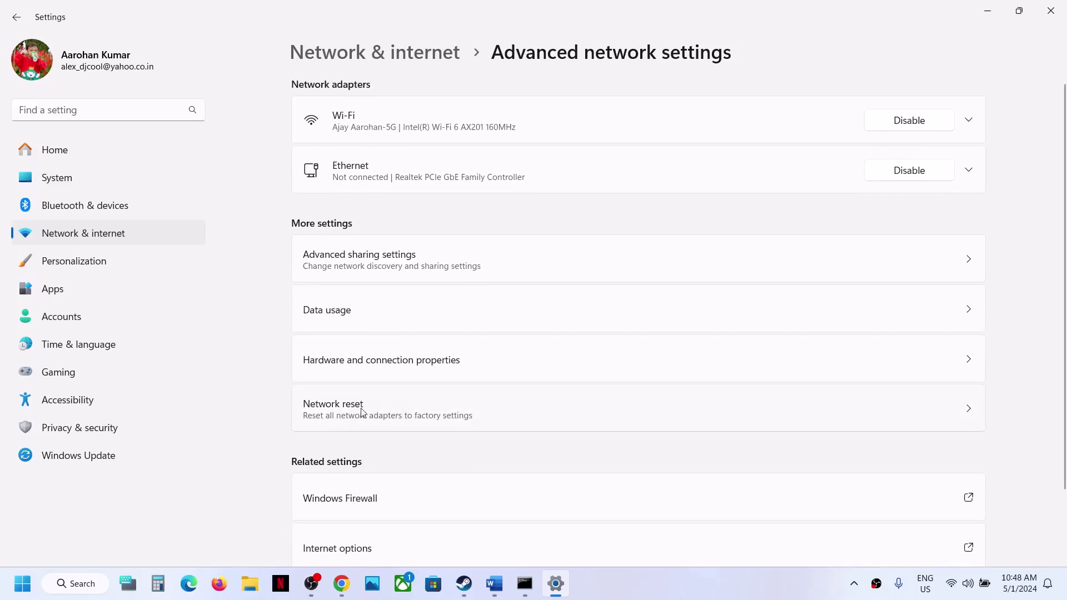
{"action": "left_click", "coordinate": [375, 413]}
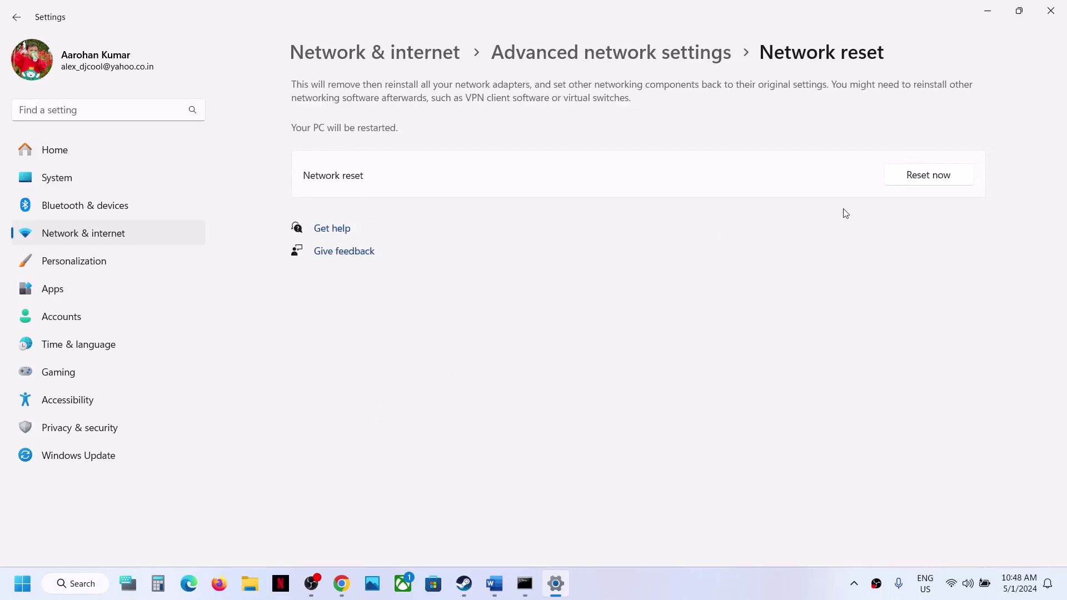
{"action": "left_click", "coordinate": [965, 167]}
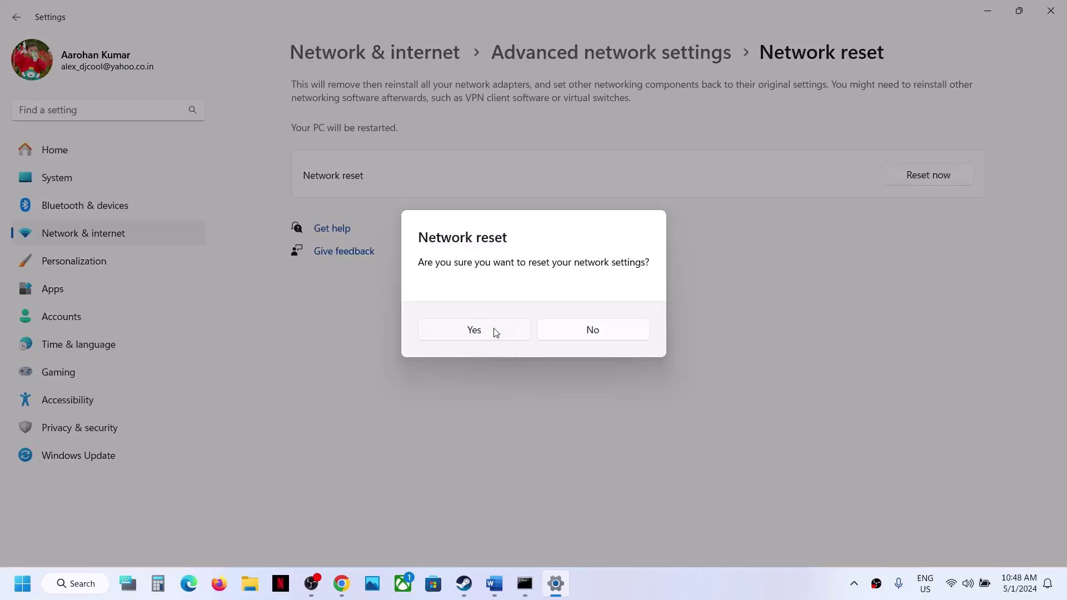
{"action": "left_click", "coordinate": [592, 331]}
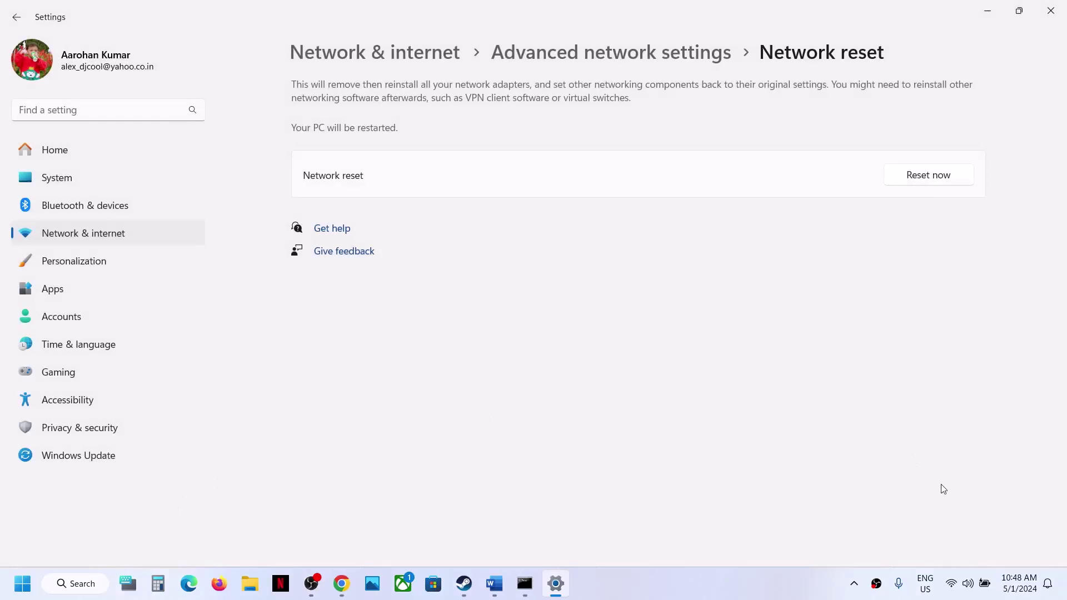
- View the available Wi-Fi networks and close Windows Settings
{"action": "left_click", "coordinate": [949, 584]}
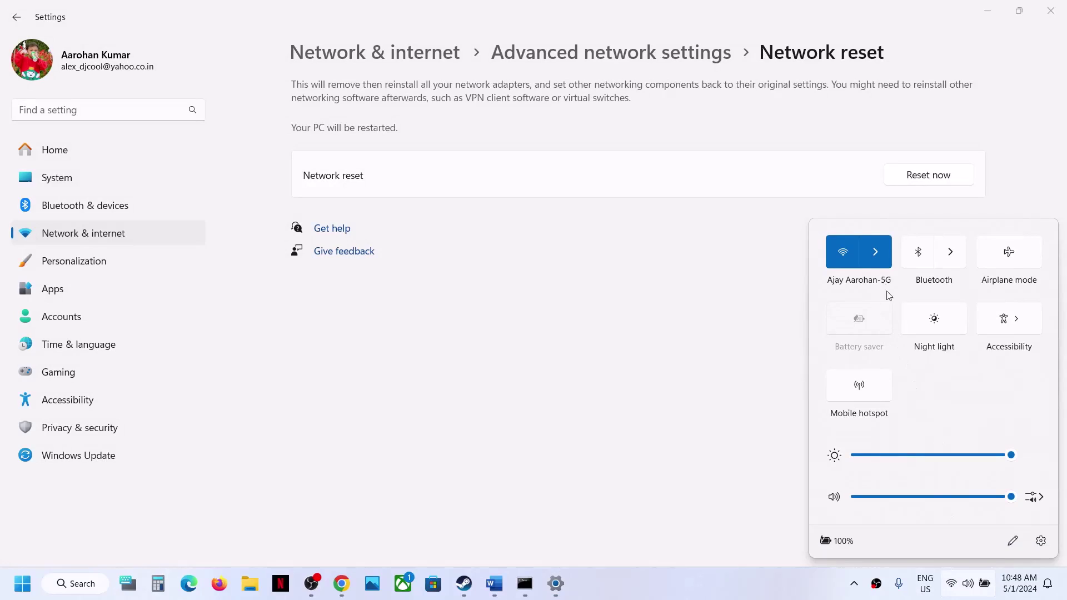
{"action": "left_click", "coordinate": [877, 264]}
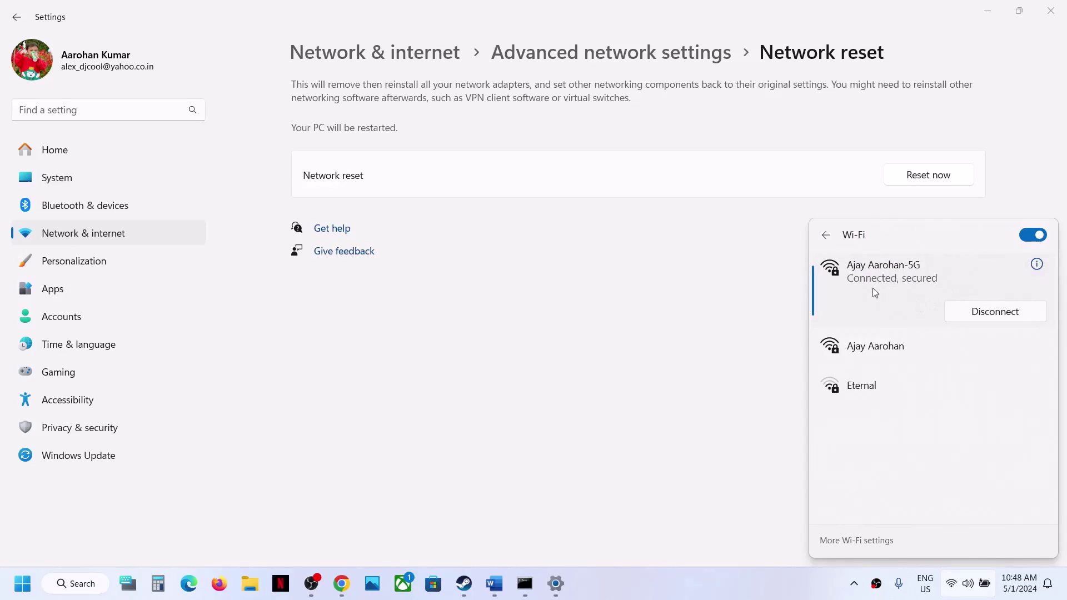
{"action": "left_click", "coordinate": [587, 349]}
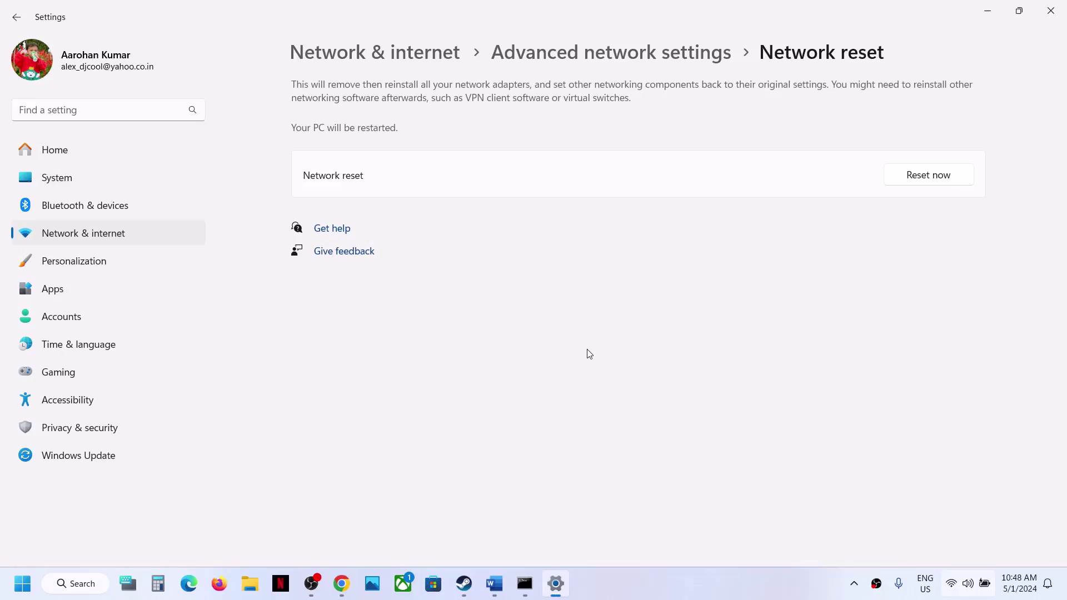
{"action": "left_click", "coordinate": [1050, 10]}
- Highlight "Switch to a different network" in Step 12 and connect the computer to the home network's non-5G Wi-Fi
{"action": "scroll", "coordinate": [558, 324], "scroll_direction": "down", "scroll_amount": 3}
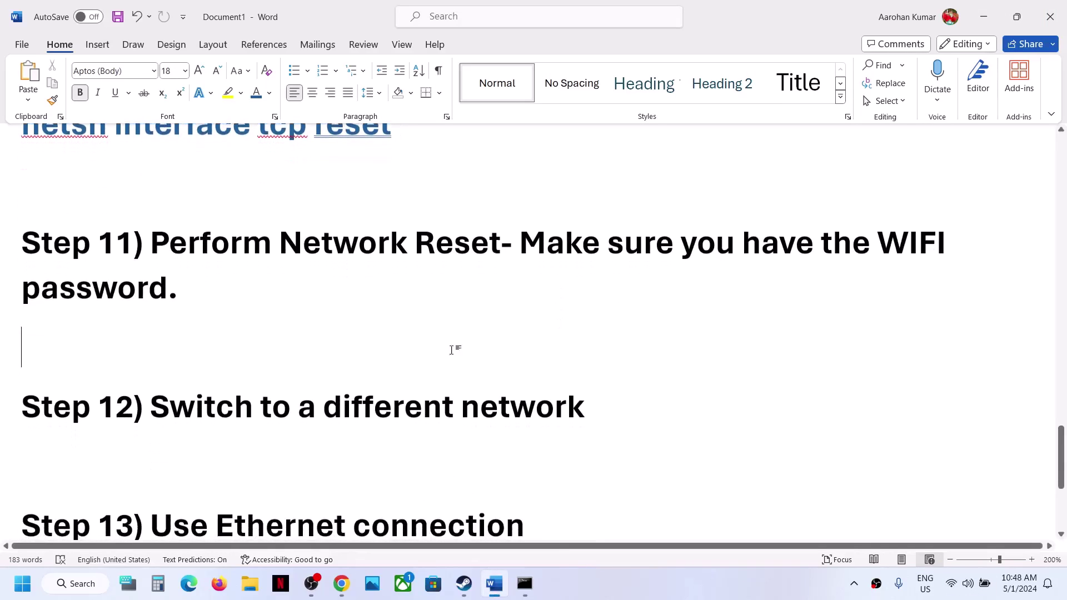
{"action": "left_click_drag", "start_coordinate": [208, 416], "coordinate": [648, 386]}
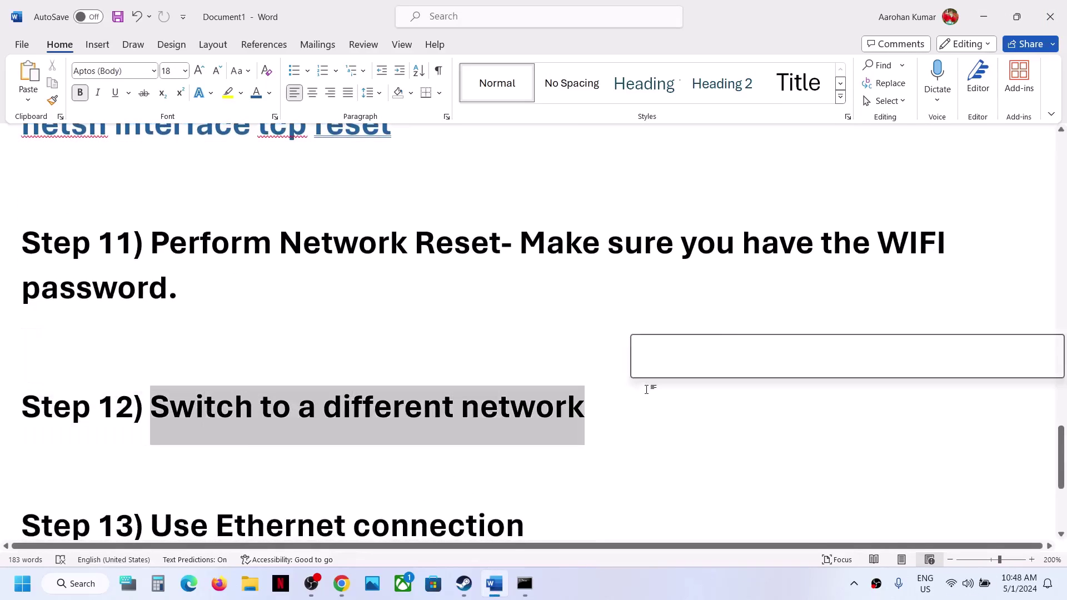
{"action": "left_click", "coordinate": [951, 584]}
{"action": "left_click", "coordinate": [877, 264]}
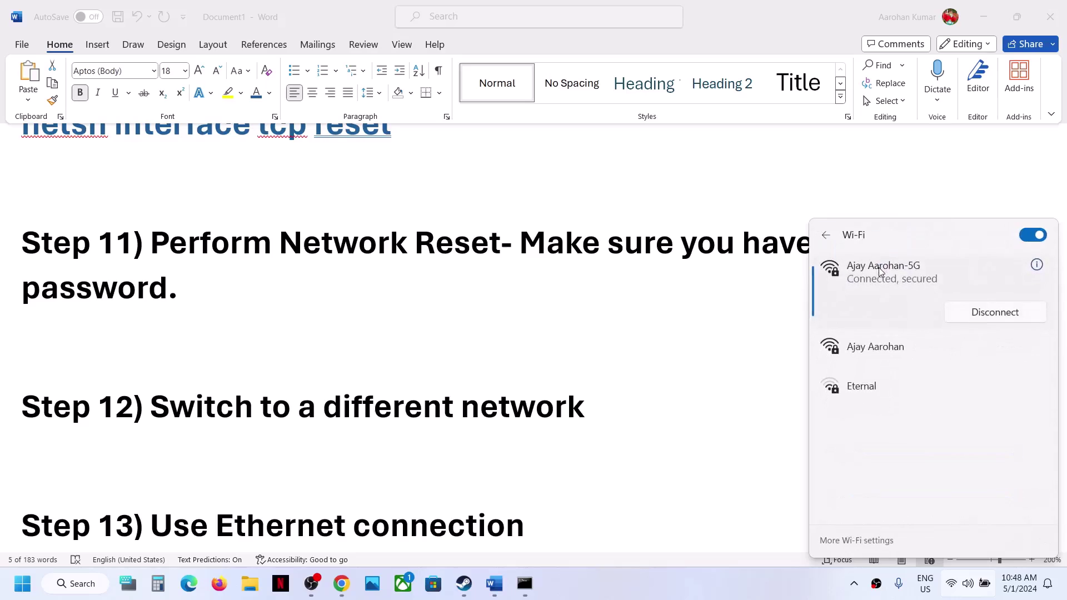
{"action": "left_click", "coordinate": [896, 348]}
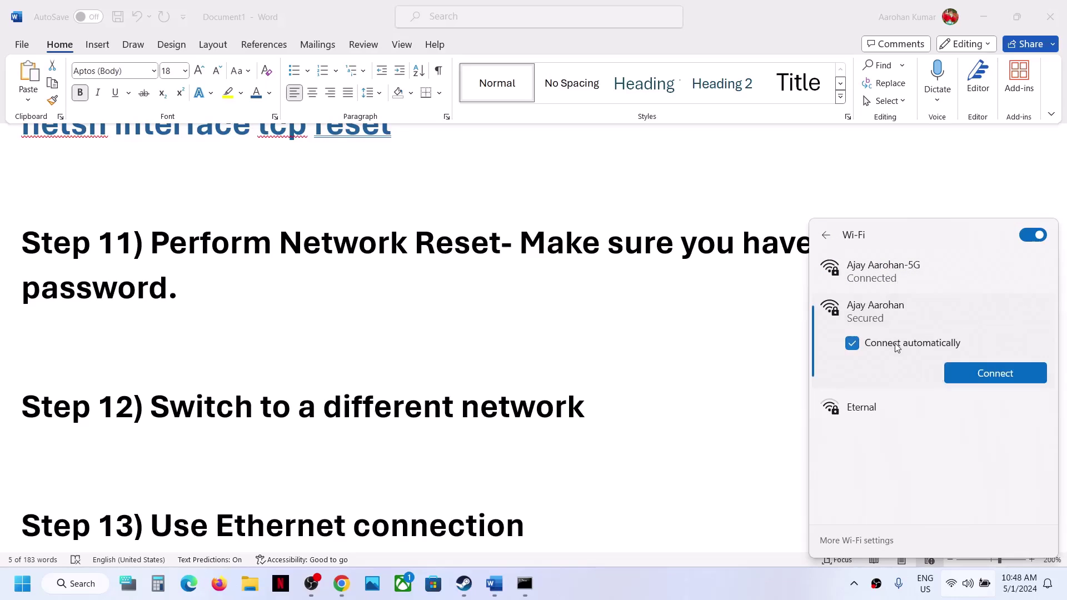
{"action": "left_click", "coordinate": [976, 371]}
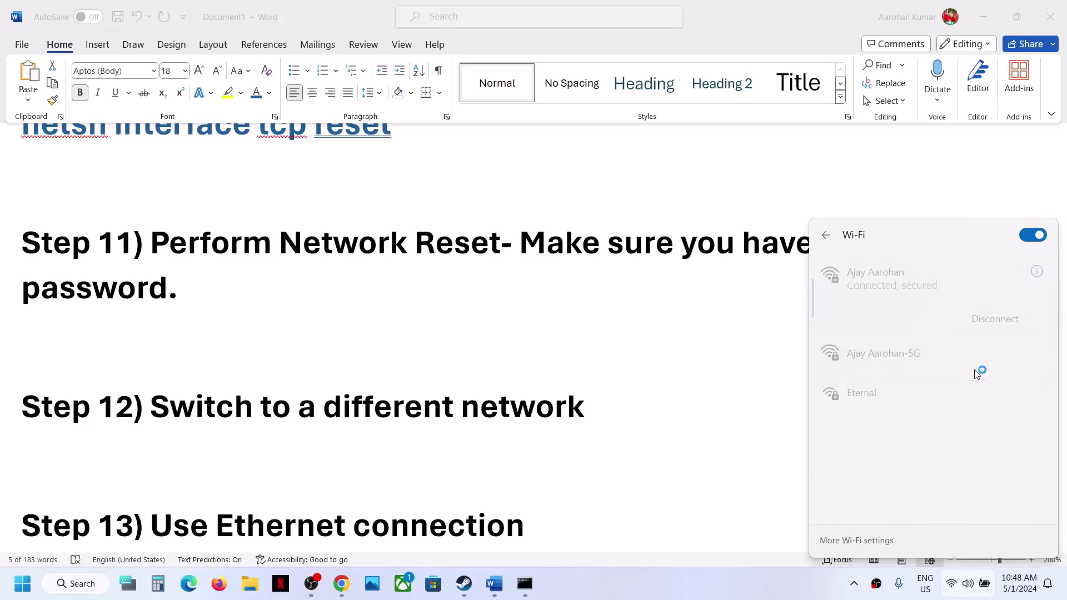
{"action": "left_click", "coordinate": [532, 432]}
- Highlight "Use Ethernet connection" in Step 13 and "Update Windows" in Step 14 of the Word list
{"action": "scroll", "coordinate": [532, 432], "scroll_direction": "down", "scroll_amount": 2}
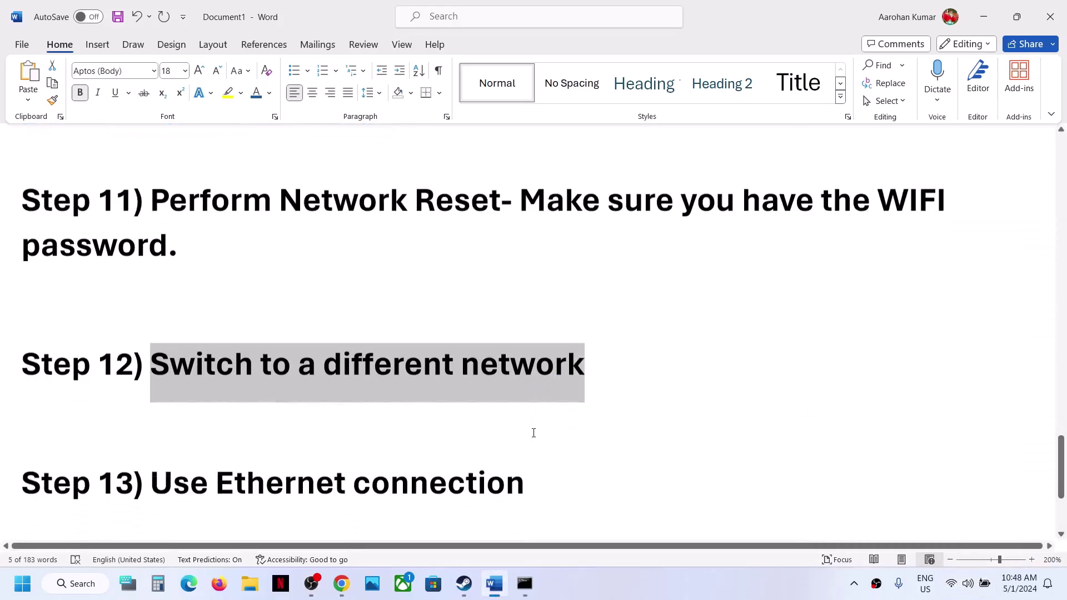
{"action": "left_click_drag", "start_coordinate": [152, 444], "coordinate": [488, 451]}
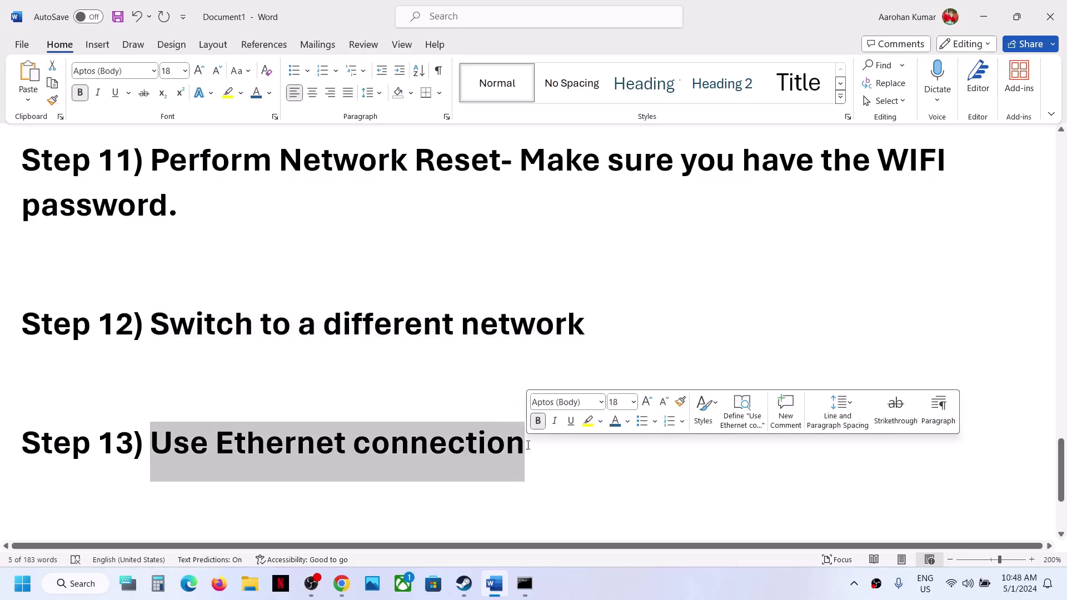
{"action": "left_click", "coordinate": [488, 451]}
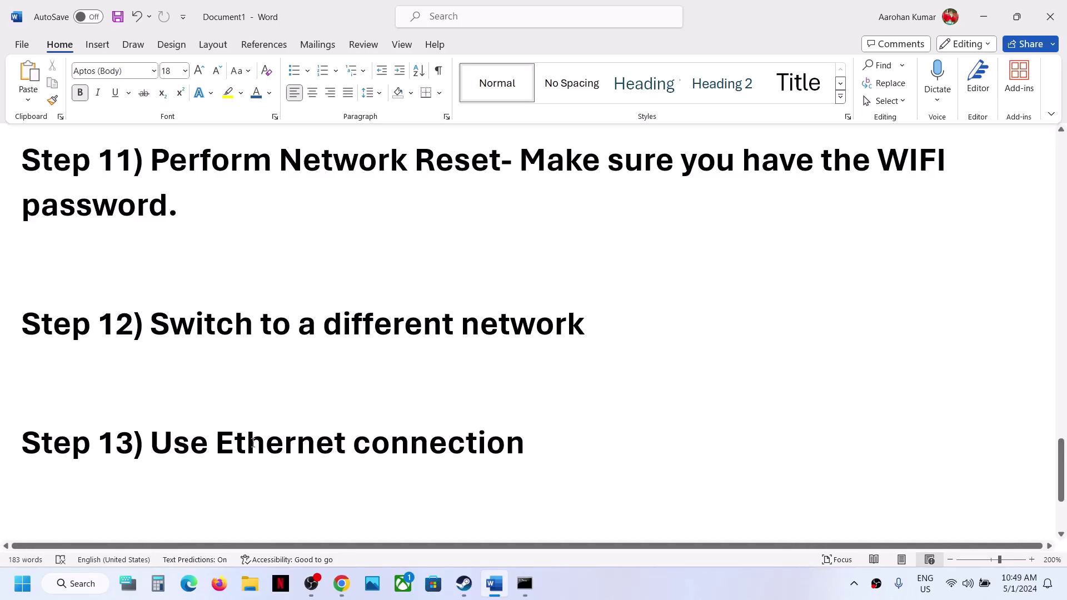
{"action": "left_click_drag", "start_coordinate": [253, 443], "coordinate": [528, 457]}
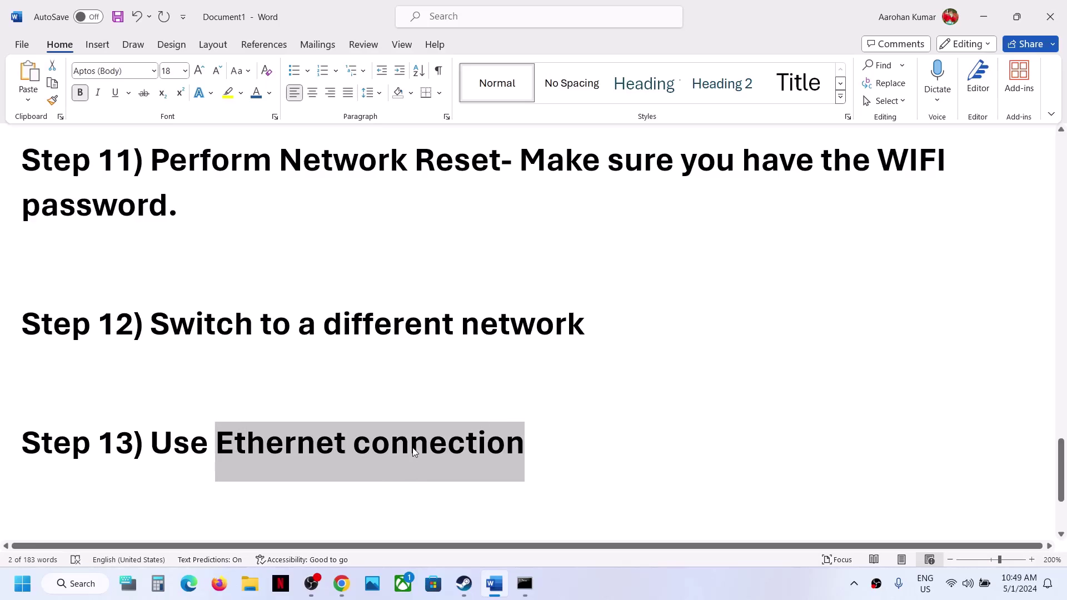
{"action": "scroll", "coordinate": [414, 447], "scroll_direction": "down", "scroll_amount": 3}
{"action": "left_click_drag", "start_coordinate": [172, 447], "coordinate": [415, 445]}
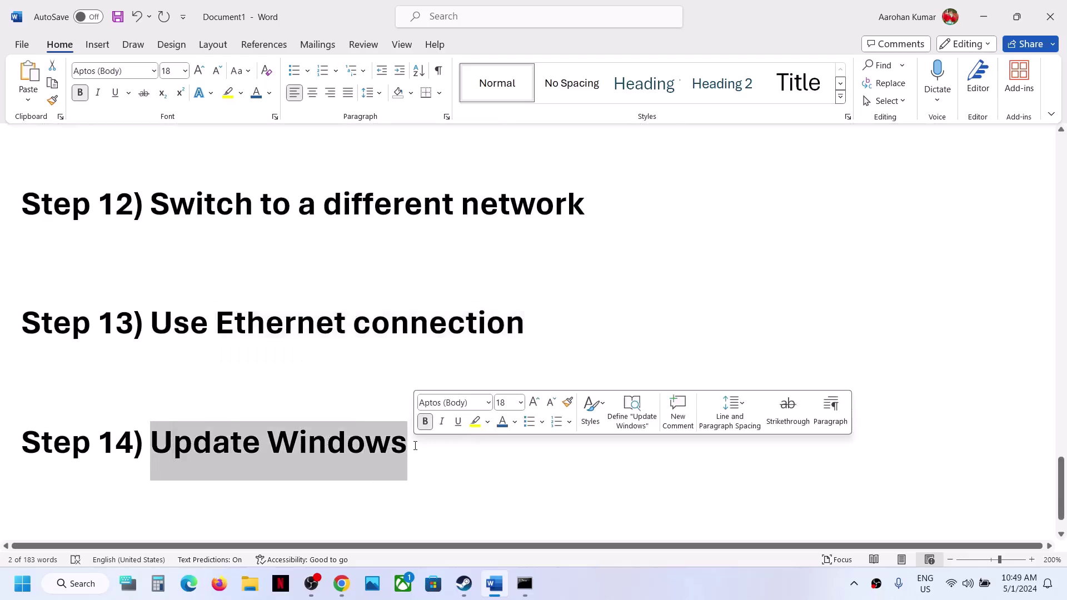
- Open the Windows Update page in Windows Settings and start a check for updates
{"action": "key", "text": "super+i"}
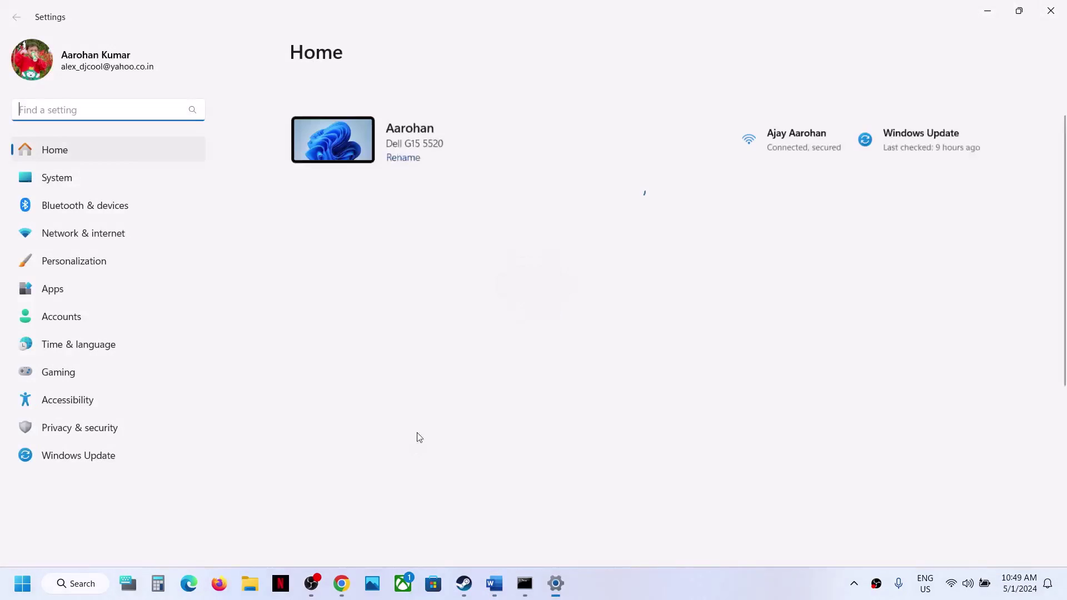
{"action": "left_click", "coordinate": [80, 465]}
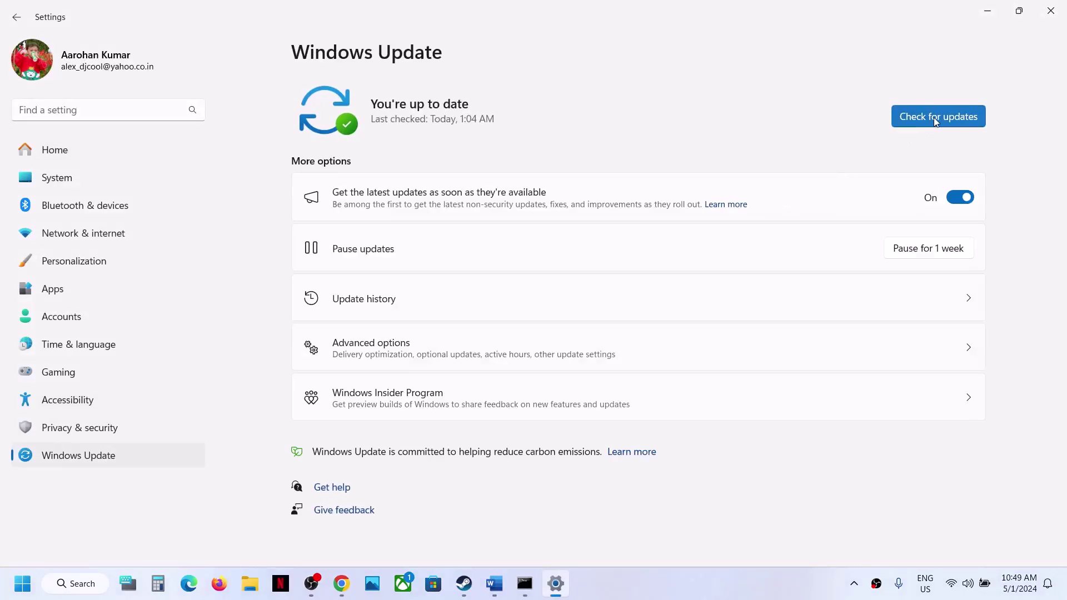
{"action": "left_click", "coordinate": [933, 118]}
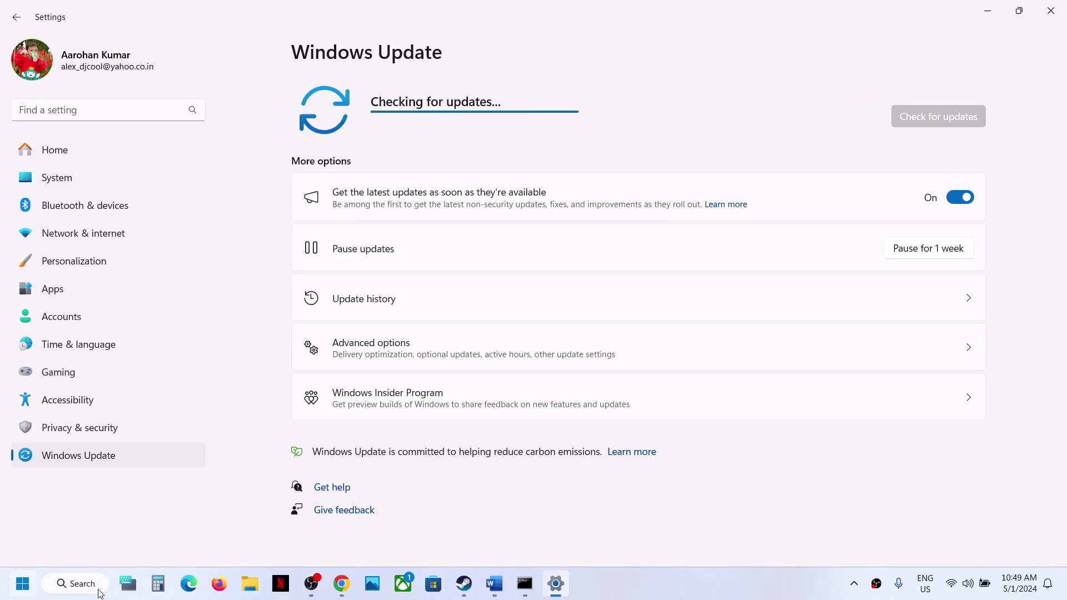
- View the computer's power options, and look over the Word list of fixes before minimizing Word
{"action": "left_click", "coordinate": [24, 591]}
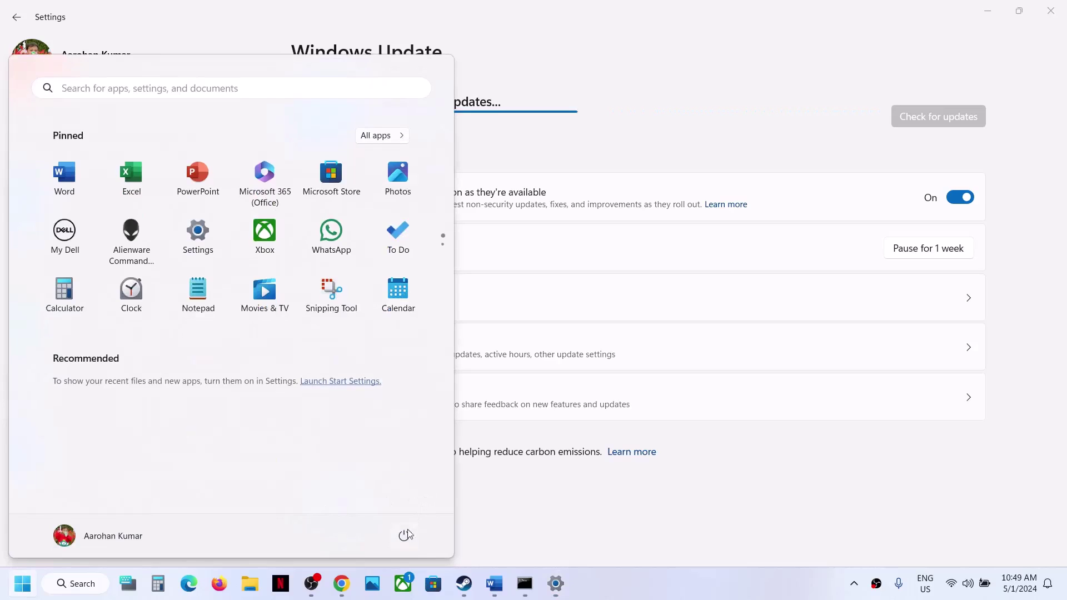
{"action": "left_click", "coordinate": [404, 536]}
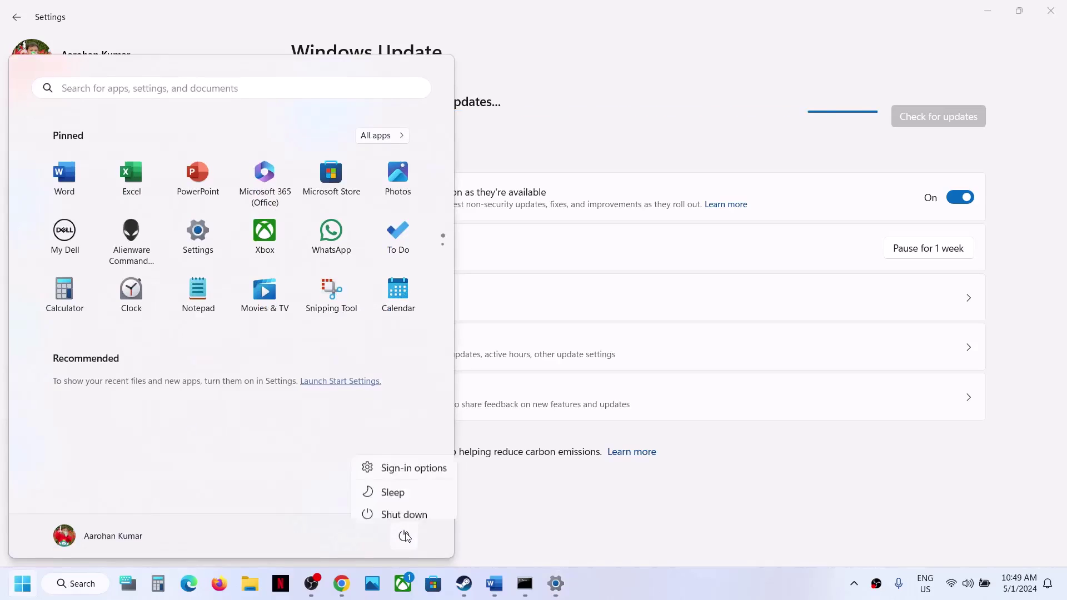
{"action": "left_click", "coordinate": [494, 583]}
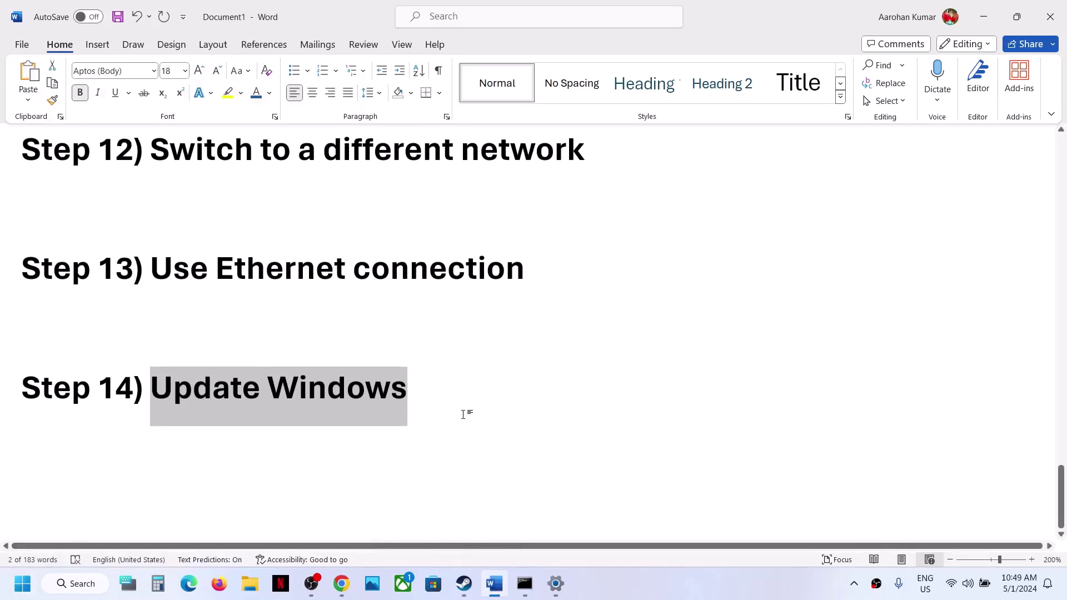
{"action": "scroll", "coordinate": [466, 412], "scroll_direction": "up", "scroll_amount": 20}
{"action": "left_click", "coordinate": [982, 18]}
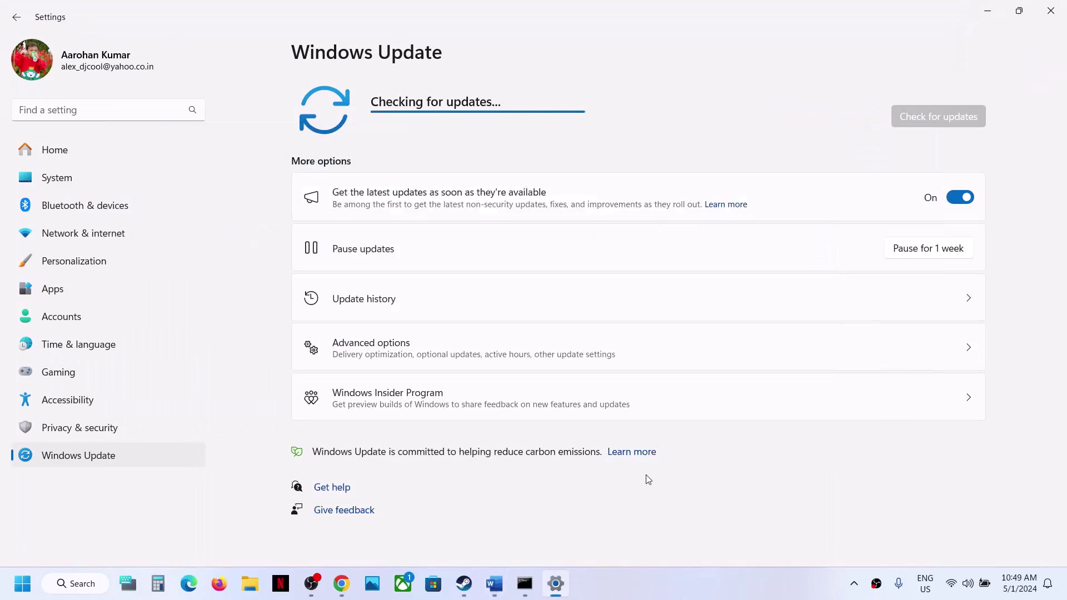